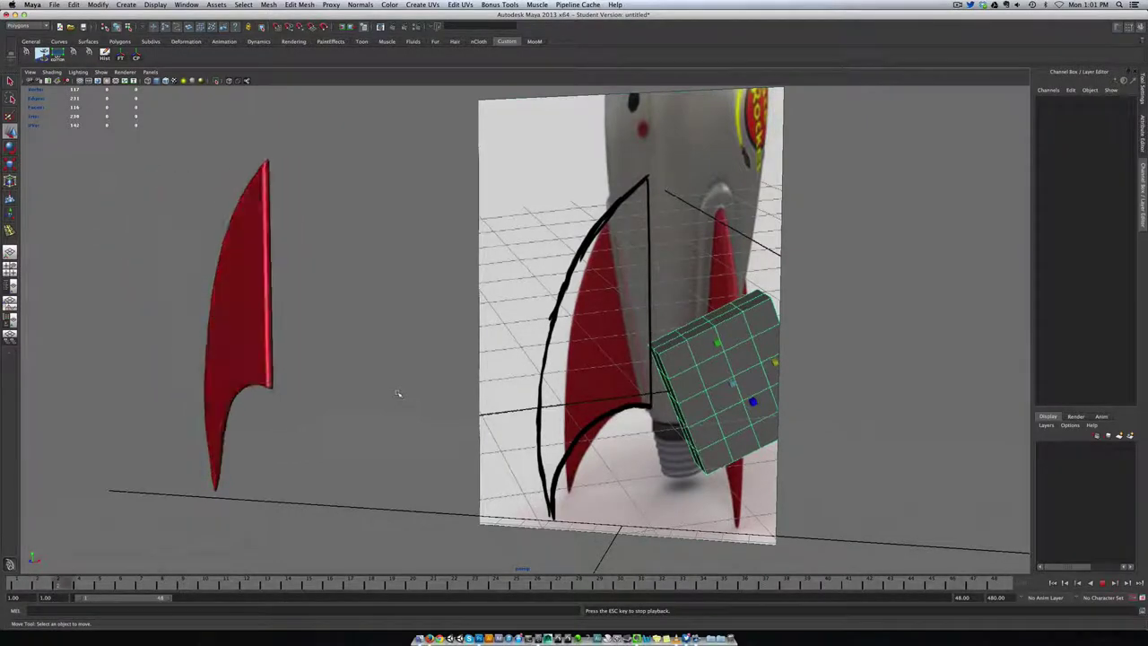
Stop the animation playback and select the finished red fin model.
key("Escape")
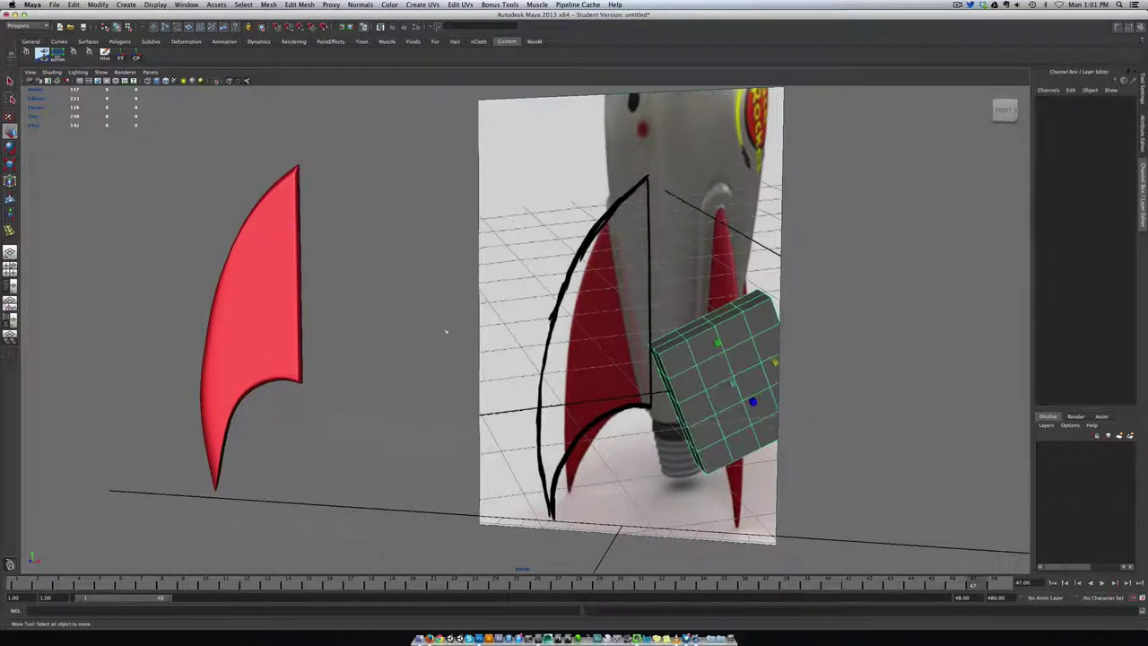
left_click(523, 212)
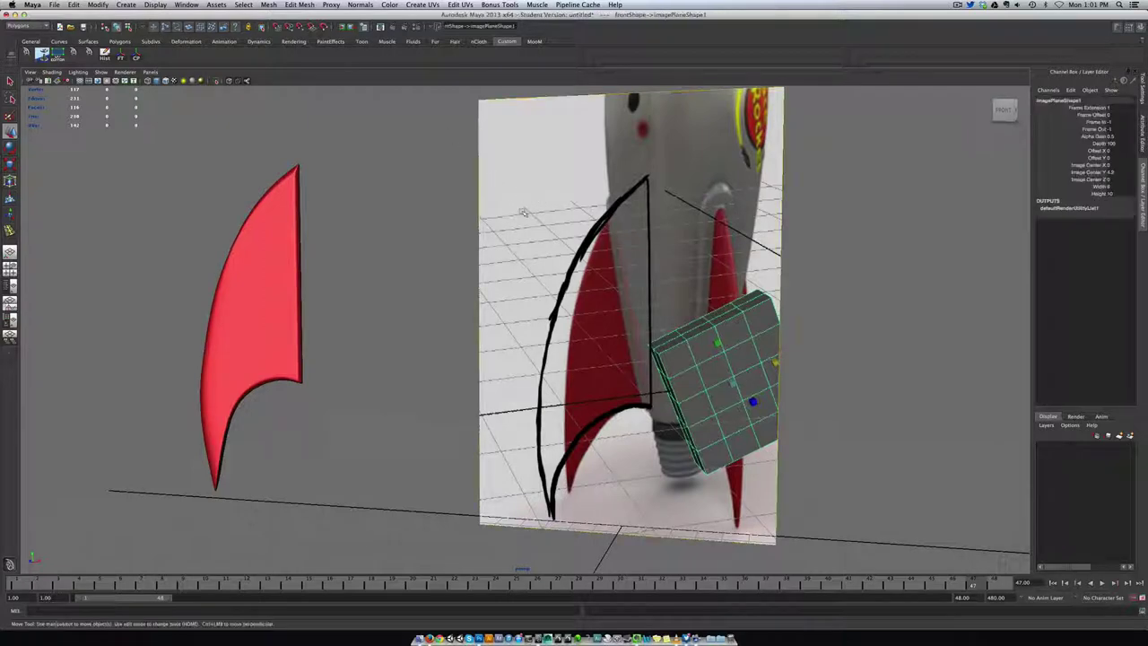
left_click(432, 261)
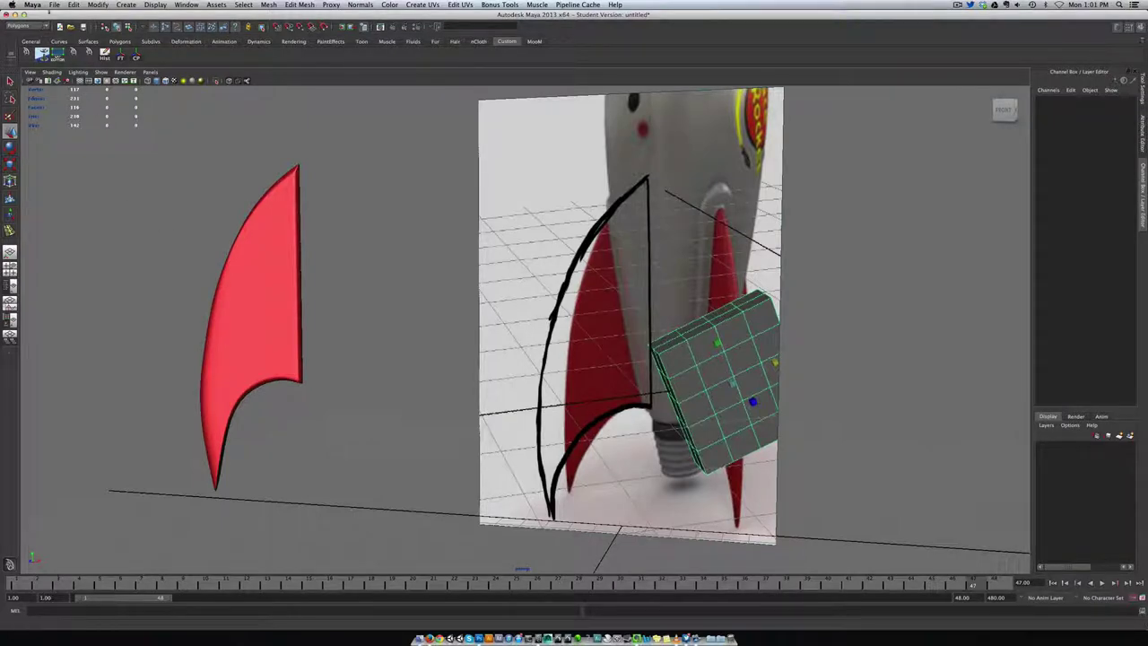
left_click(54, 5)
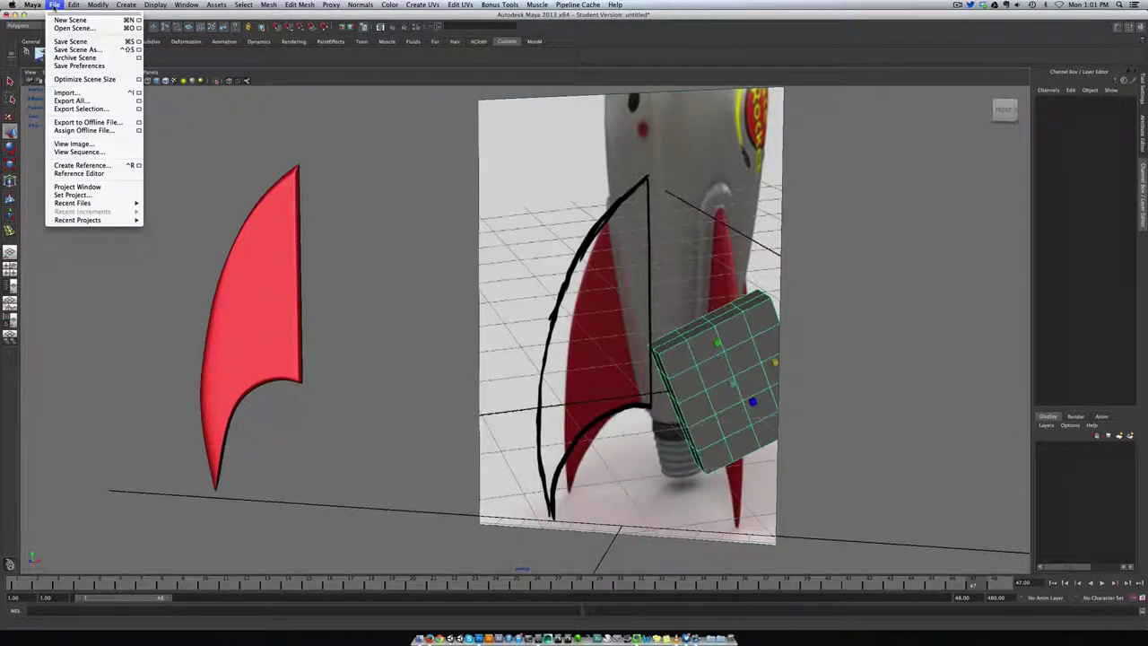
left_click(277, 307)
left_click(277, 307)
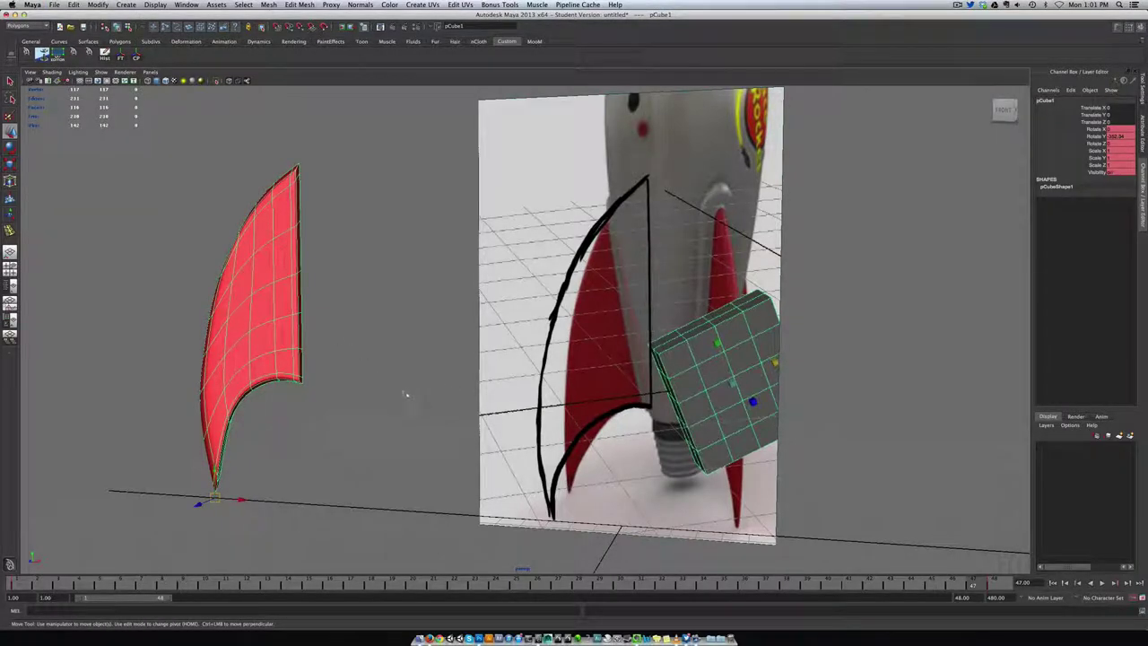
Examine the red fin up close in unsmoothed and smoothed display, and compare it with the reference image.
mouse_move(215, 379)
left_mouse_down("alt")
mouse_move(161, 381)
mouse_move(223, 379)
left_mouse_up("alt")
middle_click_drag(255, 376, 403, 372, "alt")
right_click_drag(403, 372, 467, 381, "alt")
key("1")
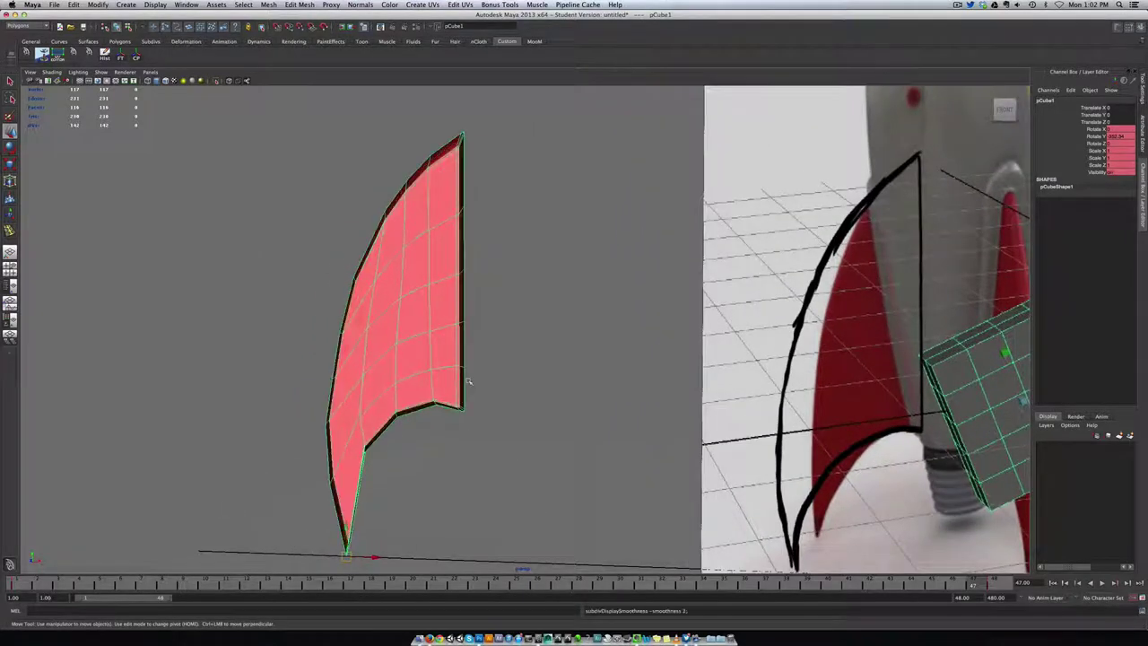
left_click(478, 350)
left_click(454, 348)
key("3")
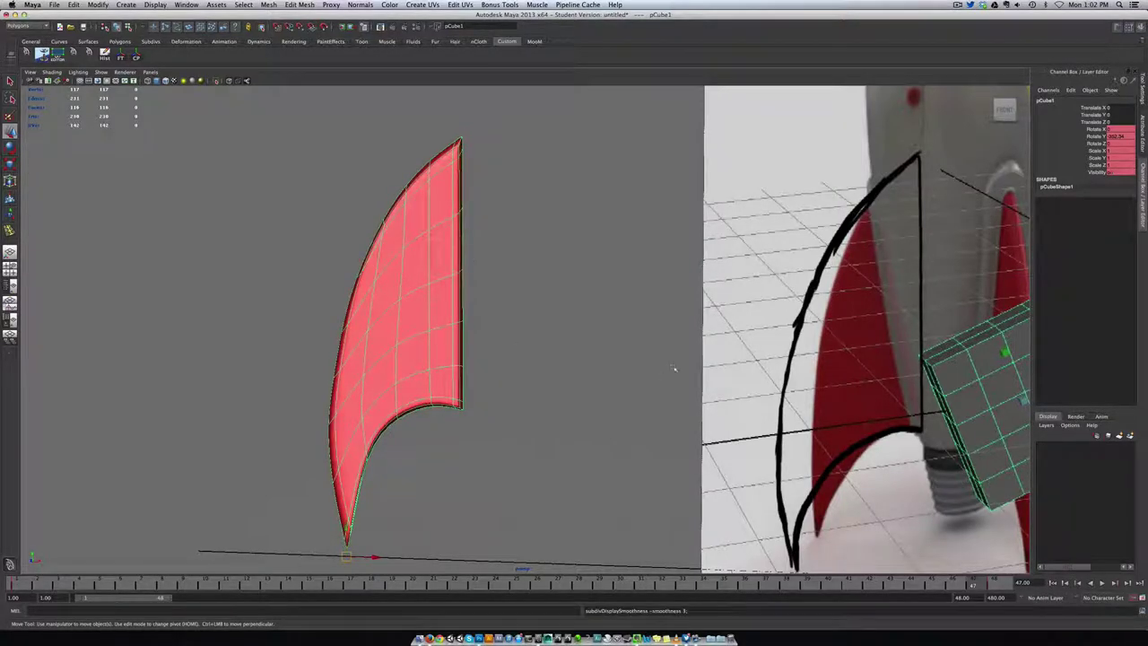
middle_click_drag(751, 314, 437, 289, "alt")
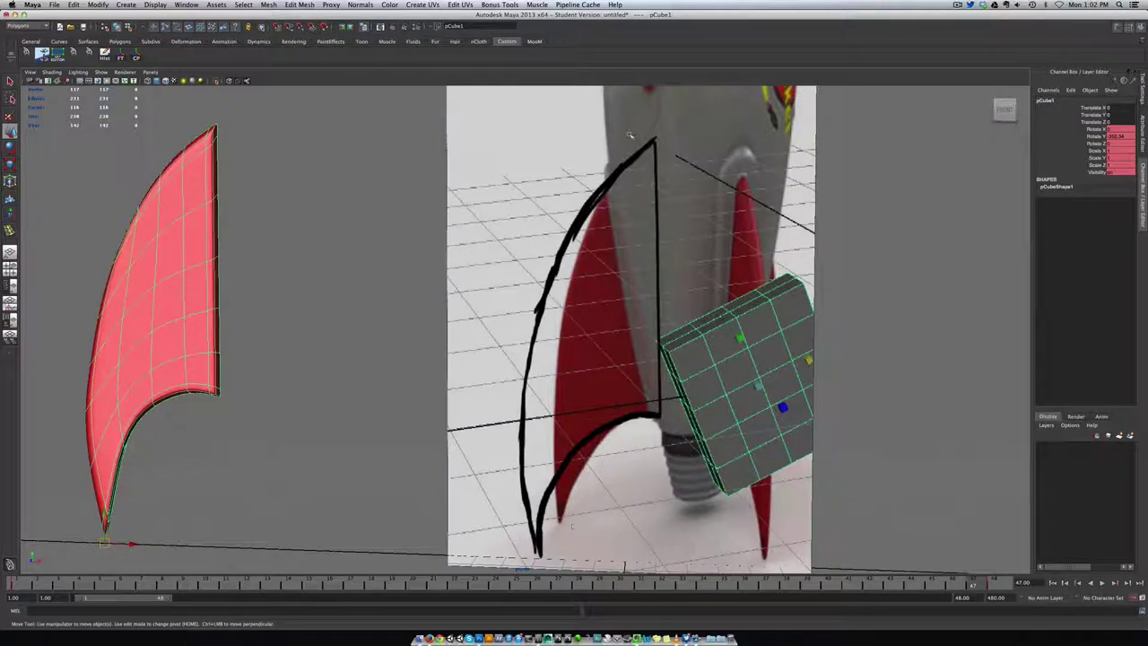
Start a new scene without saving the changes to the current one.
left_click(328, 230)
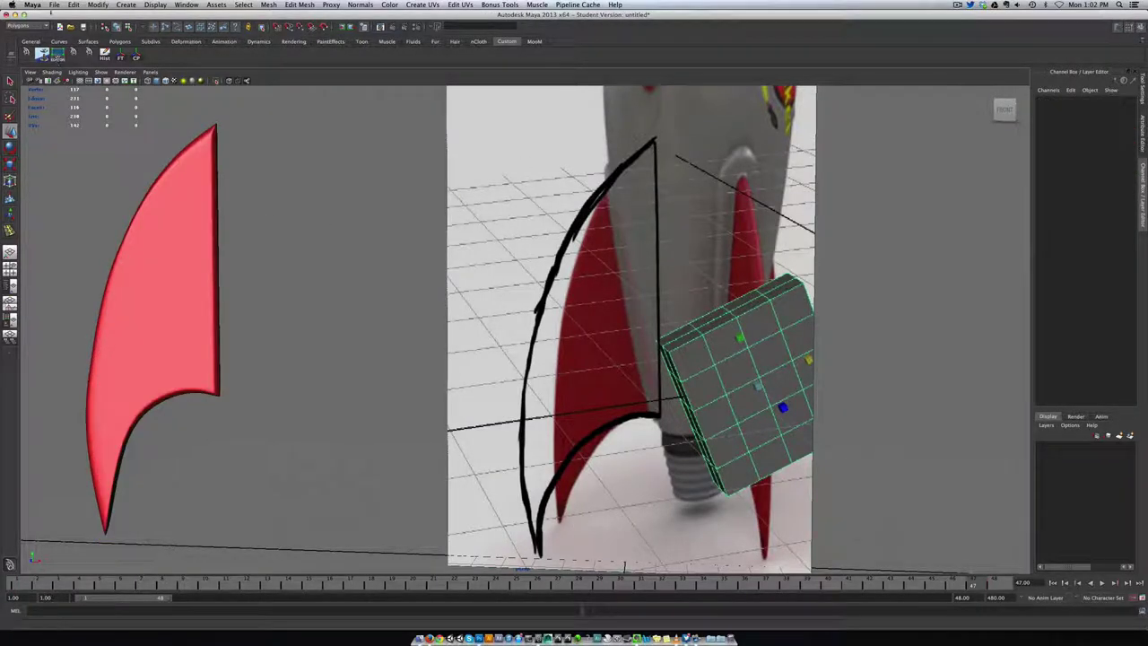
left_click(54, 4)
left_click(62, 23)
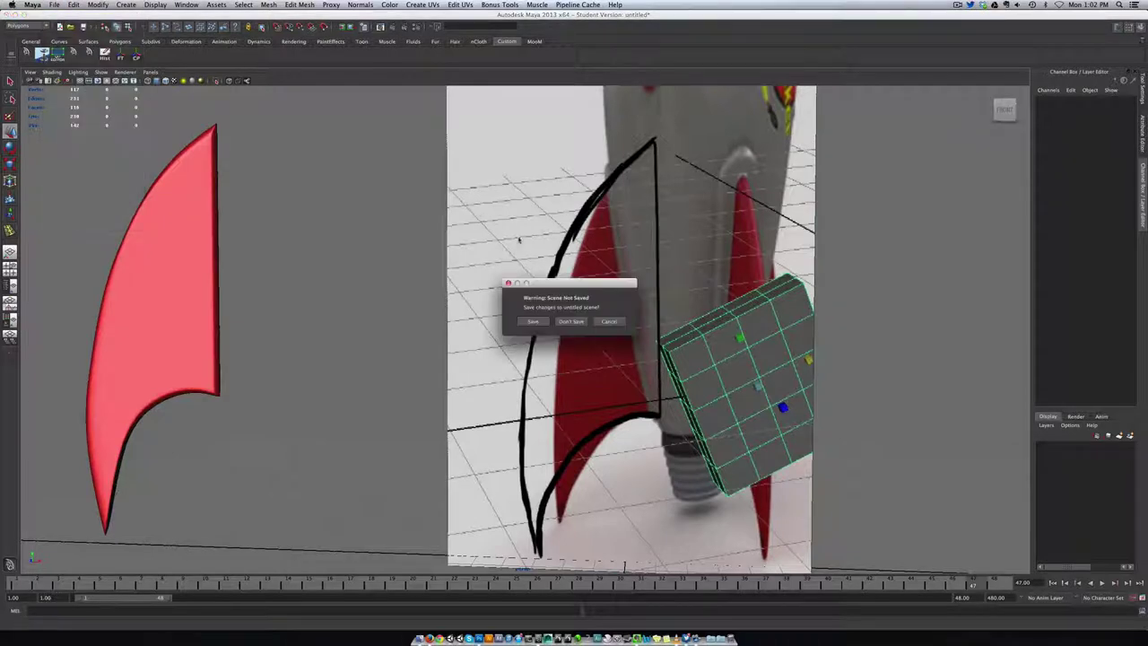
left_click(569, 321)
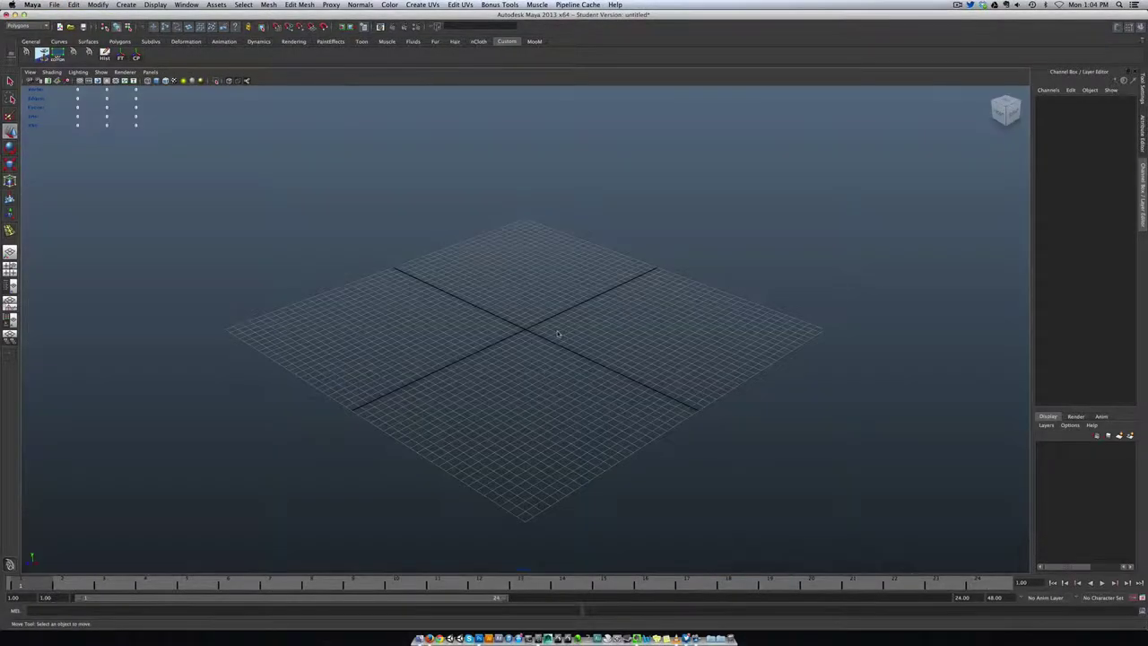
Cycle the viewport background to light grey and show the four-view layout.
key("alt+b")
key("alt+b")
key("alt+b")
key("alt+b")
key("alt+b")
key("alt+b")
key("alt+b")
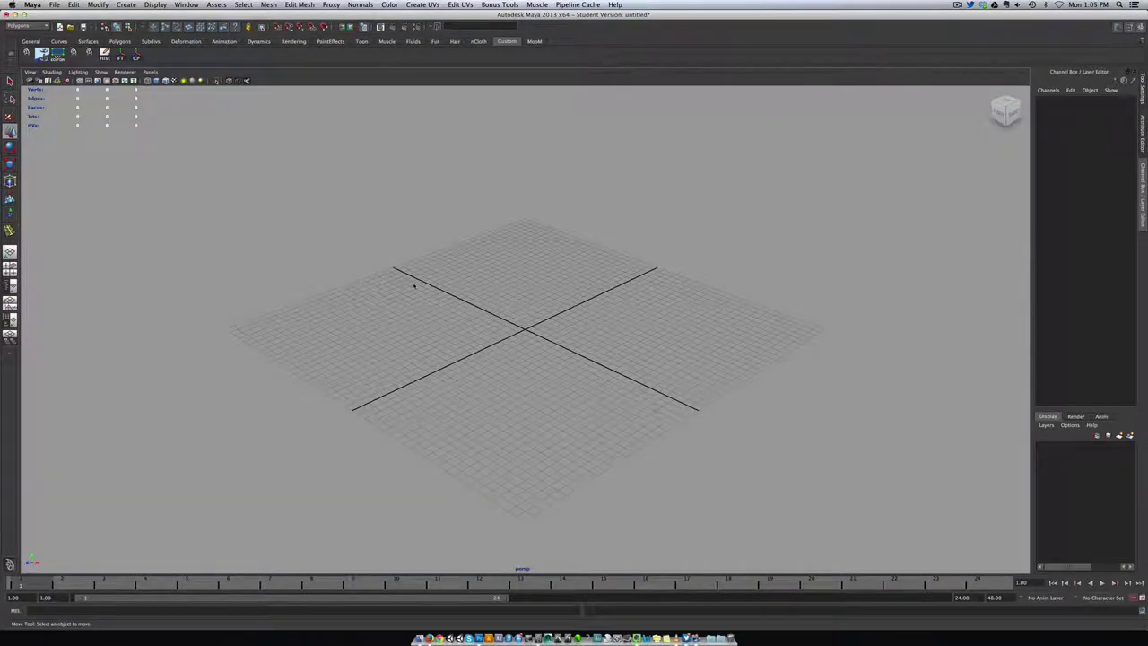
key("space")
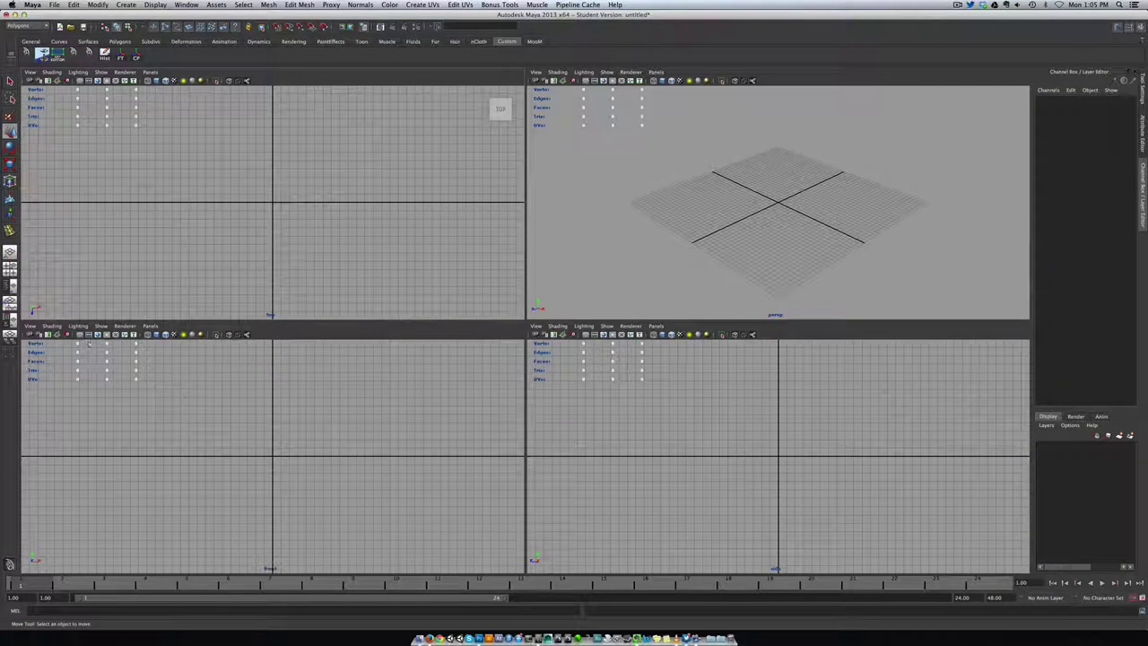
left_click(31, 326)
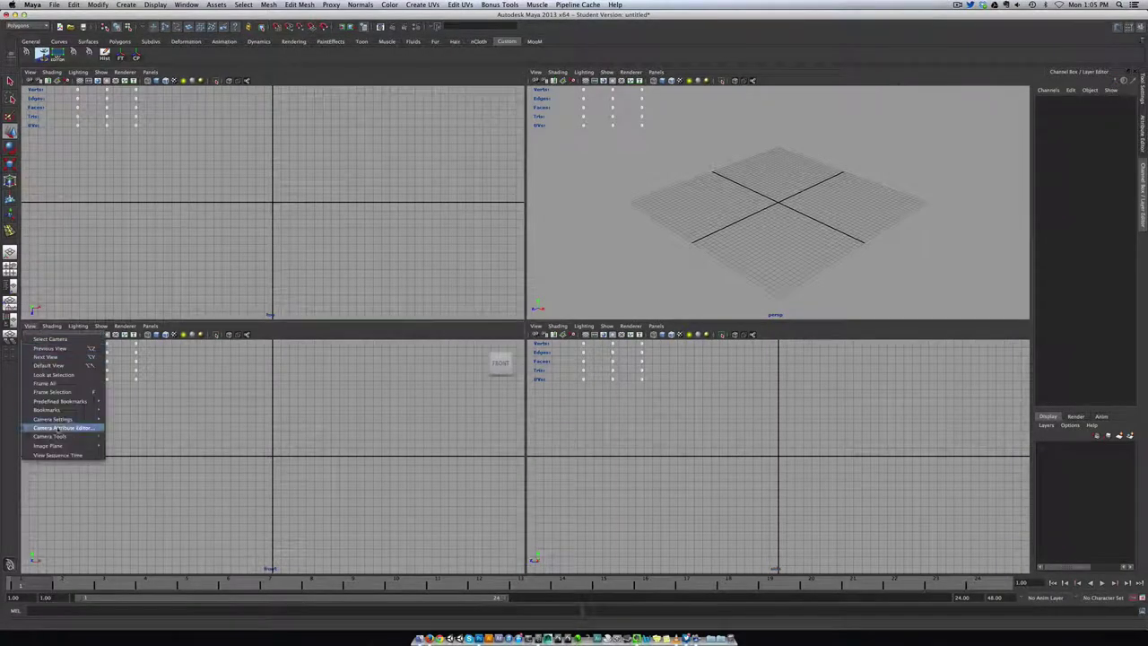
left_click(51, 326)
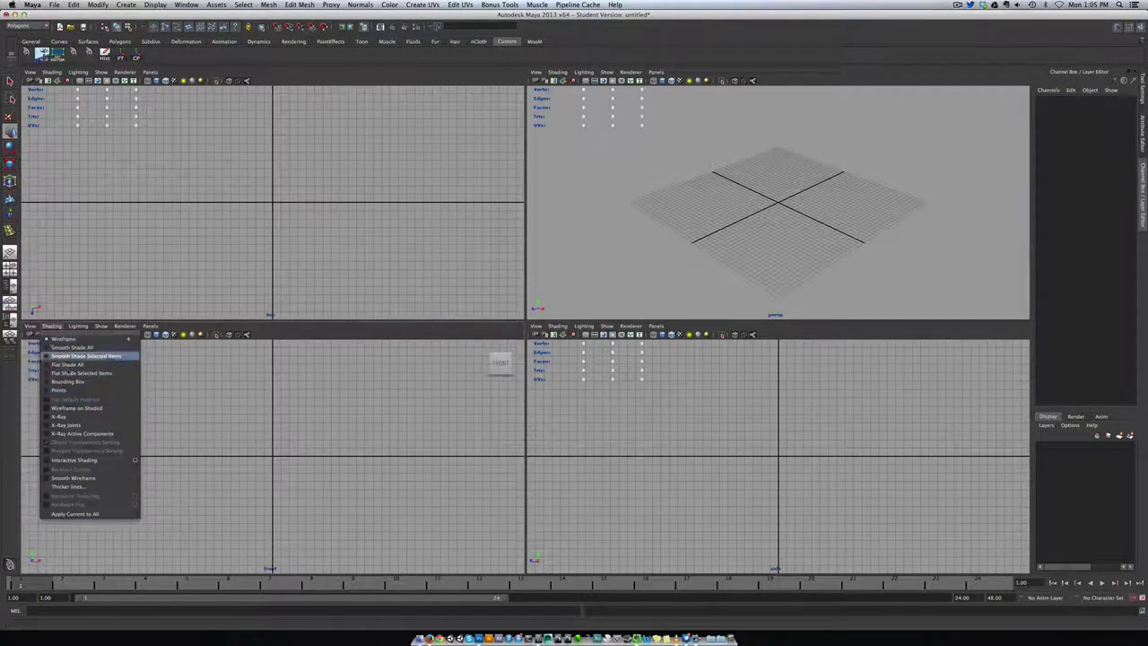
left_click(63, 339)
left_click(535, 325)
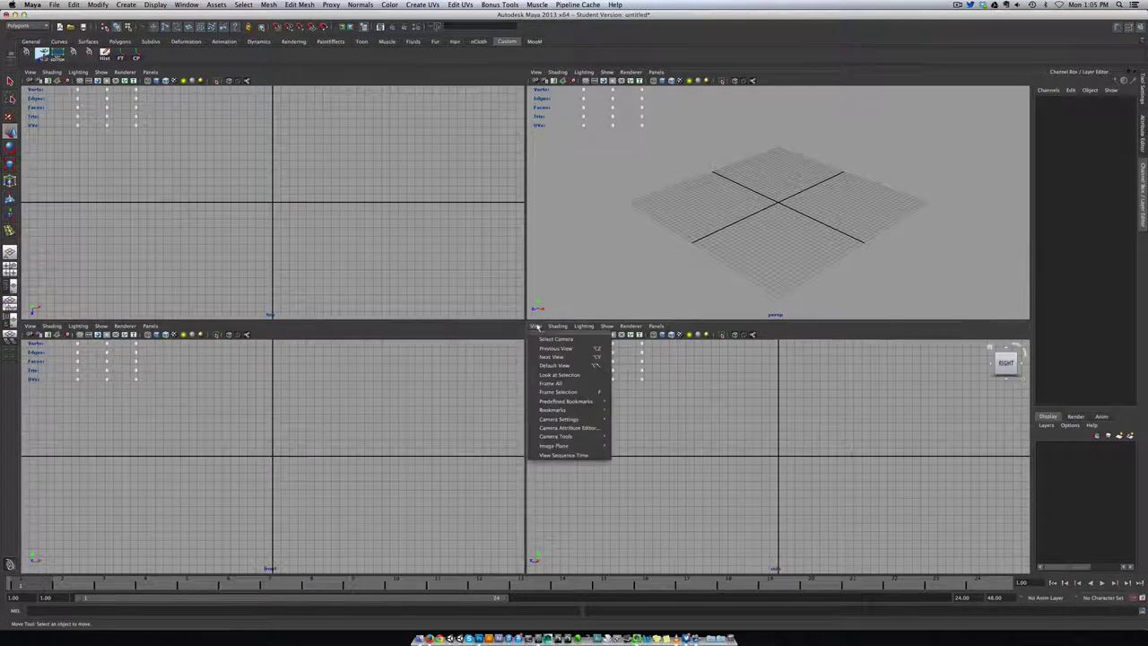
left_click(603, 487)
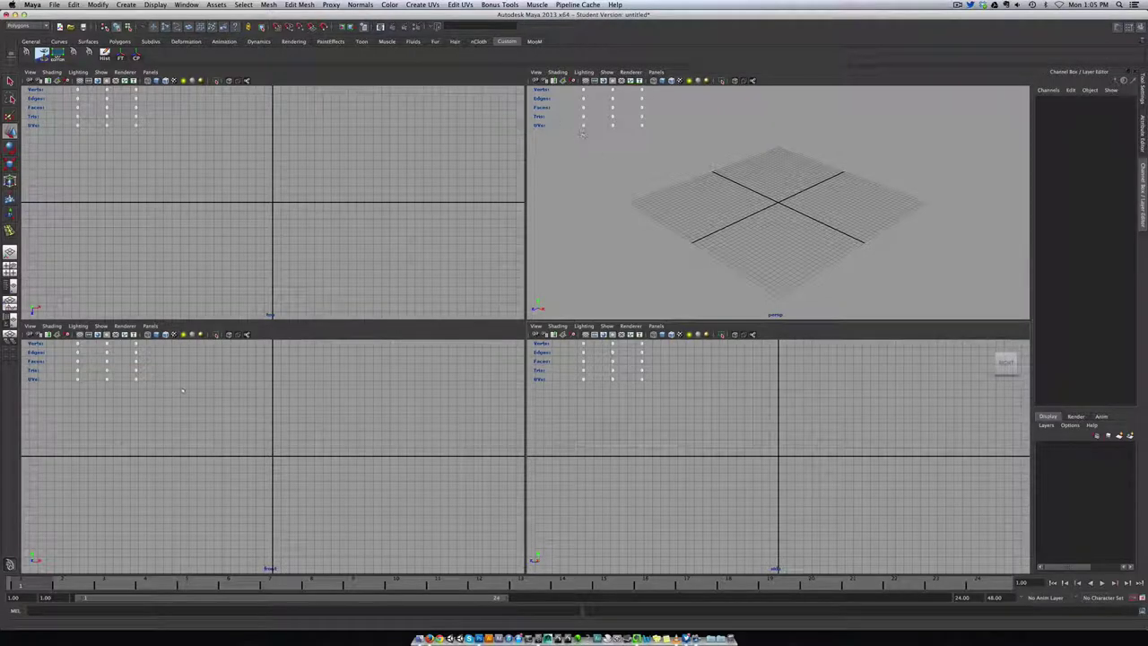
Import fin.png from the Desktop as an image plane in the front view.
left_click(30, 327)
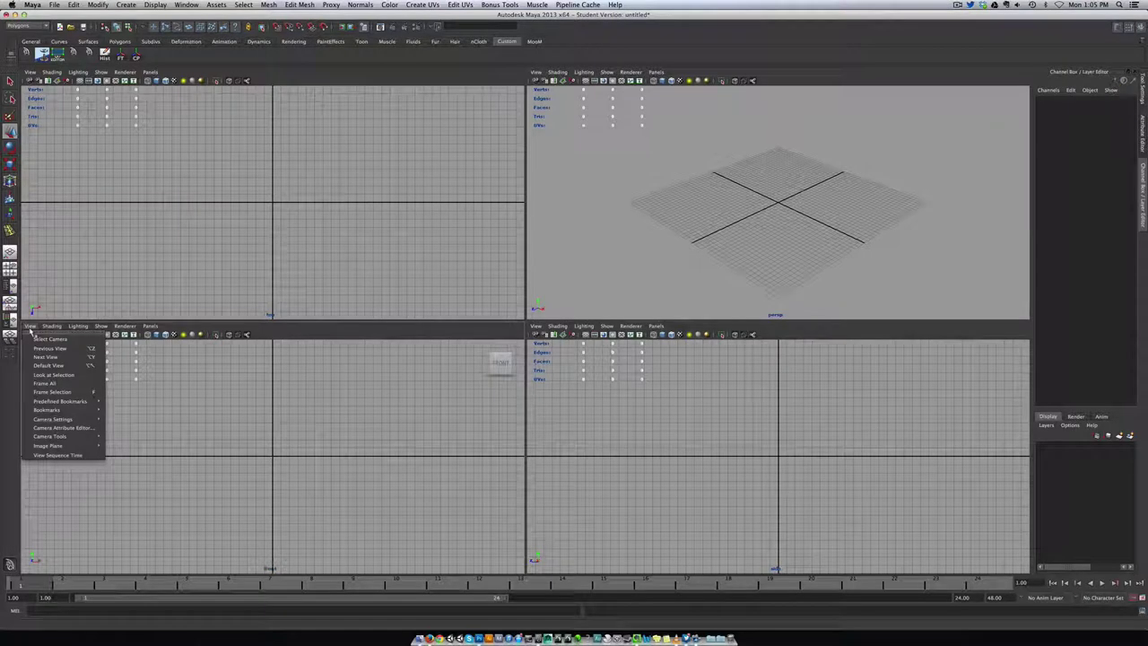
mouse_move(58, 447)
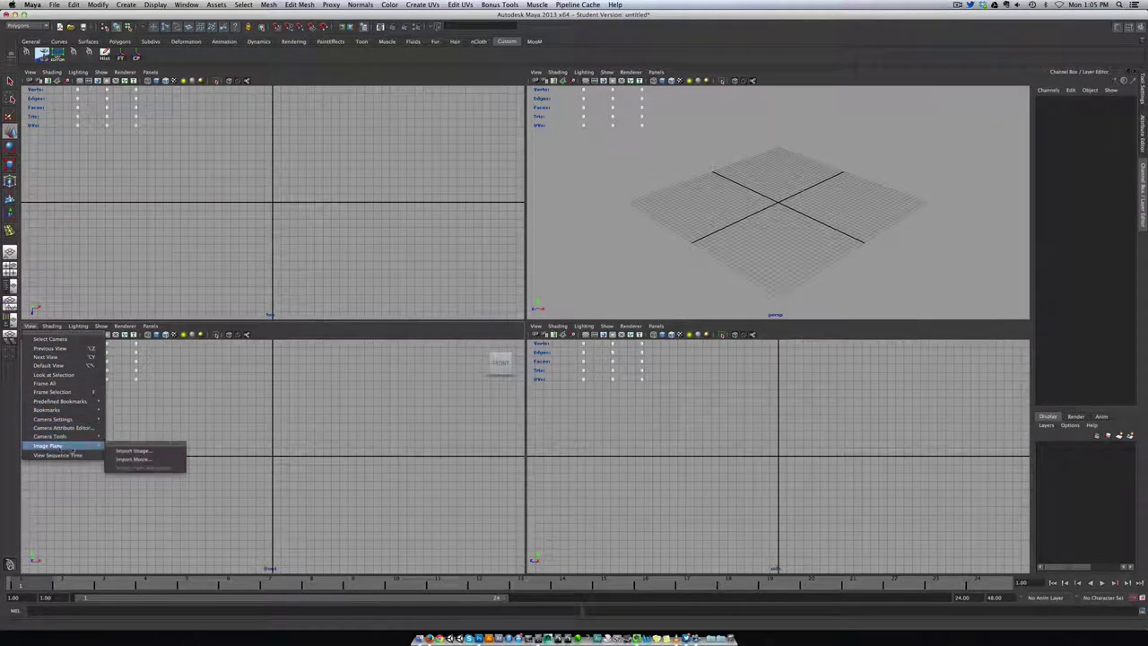
left_click(134, 451)
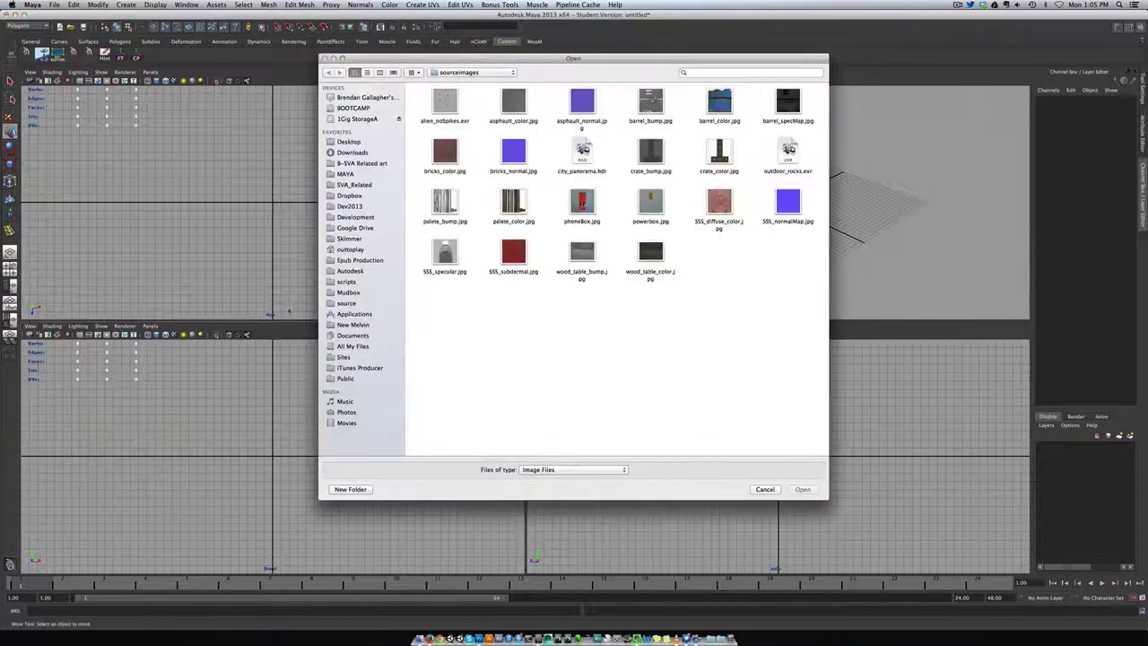
left_click(348, 144)
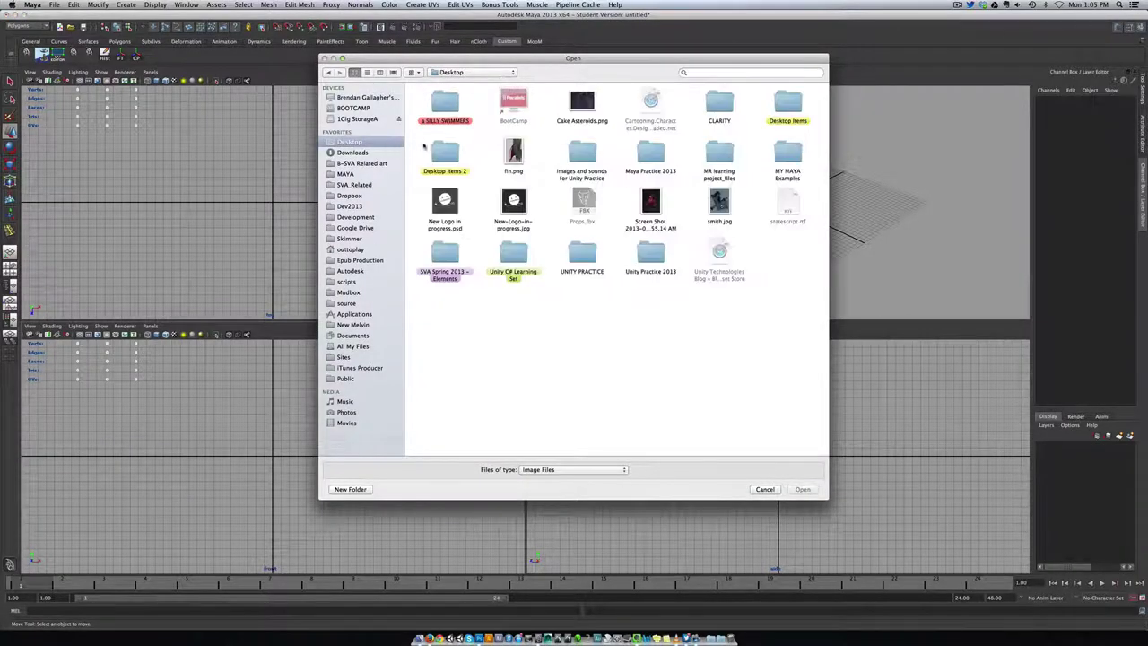
left_click(513, 152)
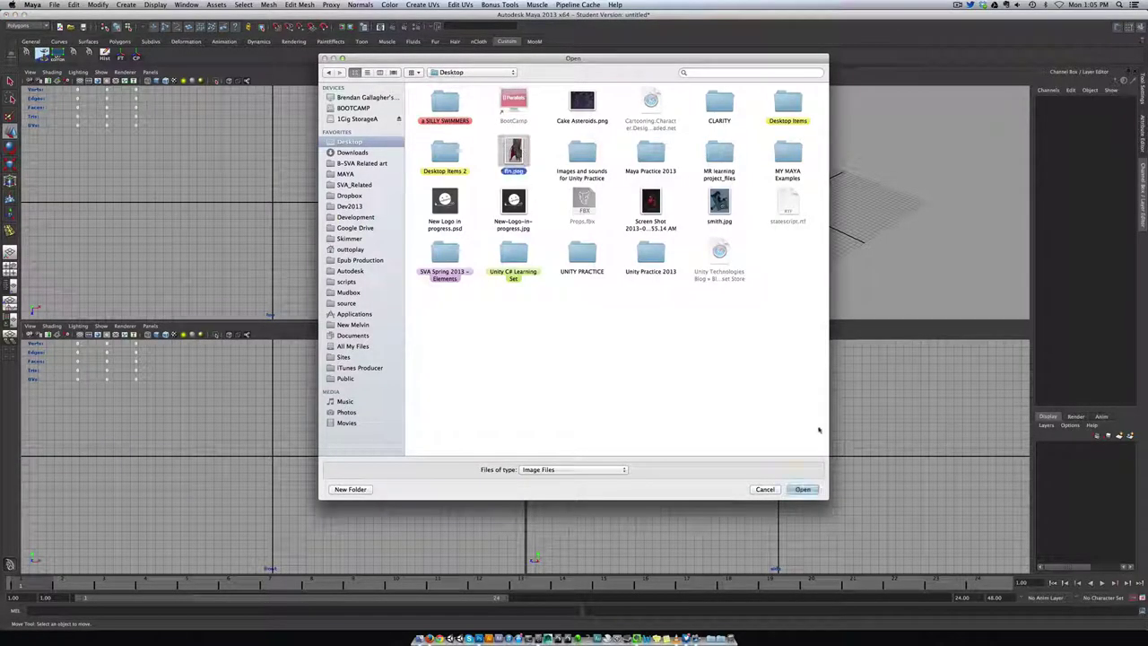
left_click(803, 489)
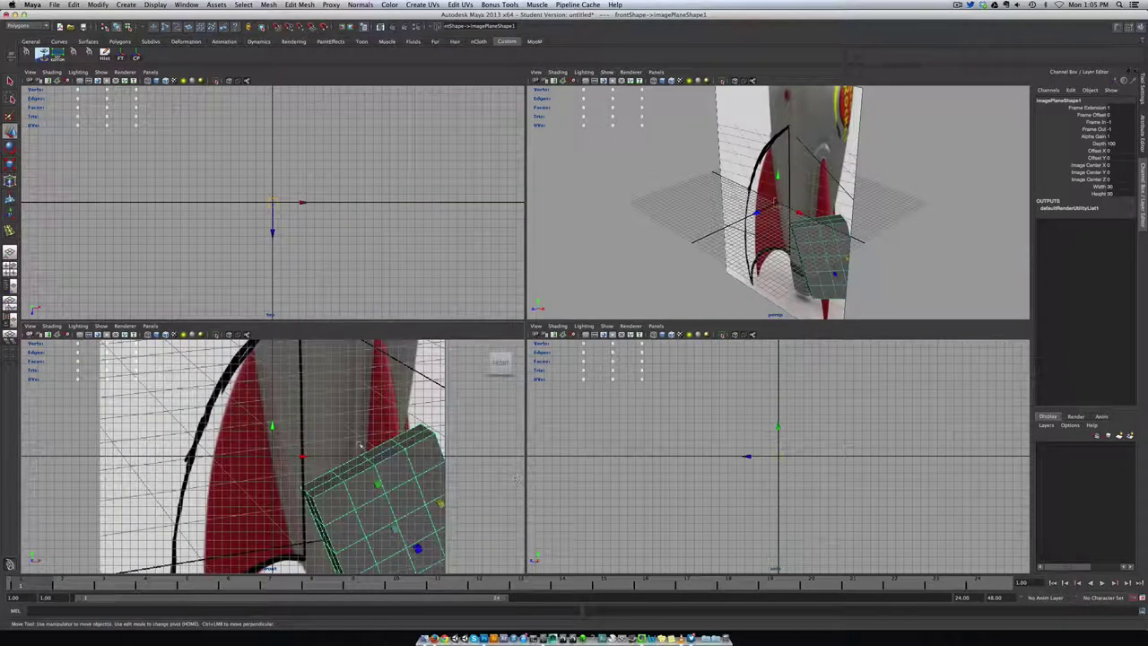
Shrink the fin reference image plane by setting both its width and its height to 6.
left_click(481, 419)
left_click_drag(728, 254, 774, 259, "alt")
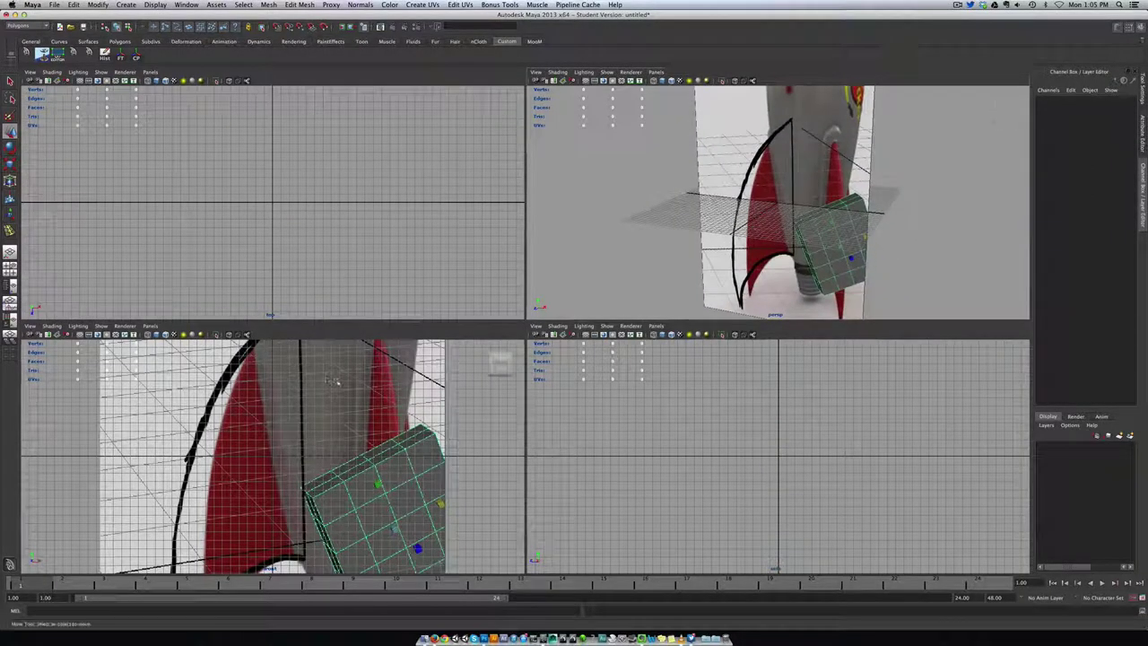
left_click(392, 402)
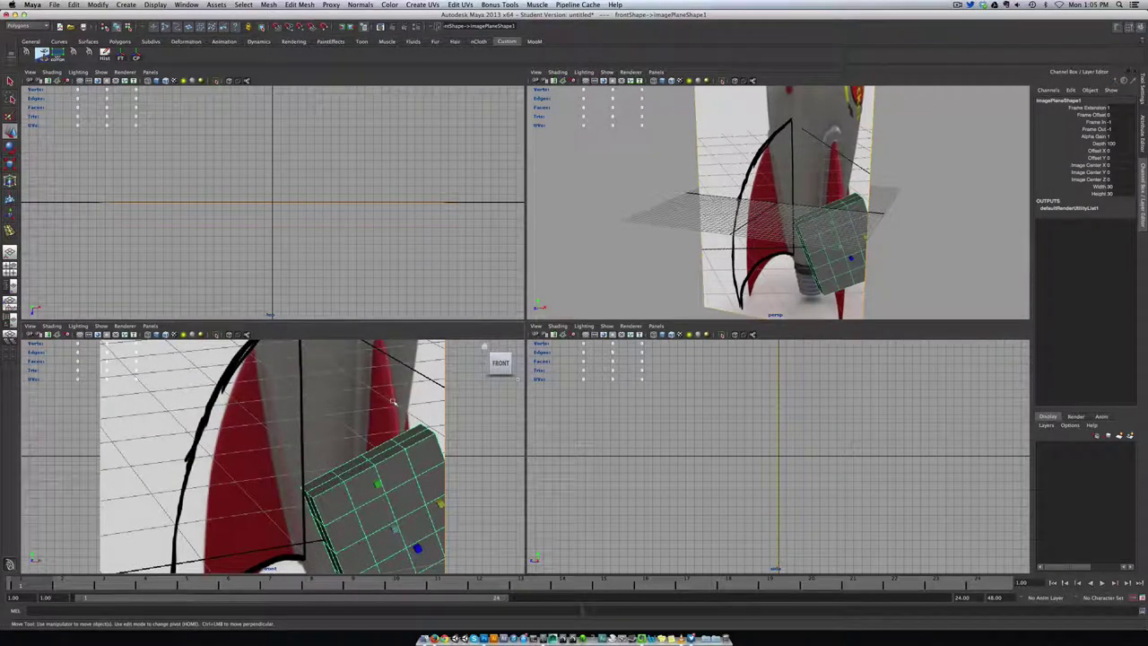
scroll(366, 410, "down", 5)
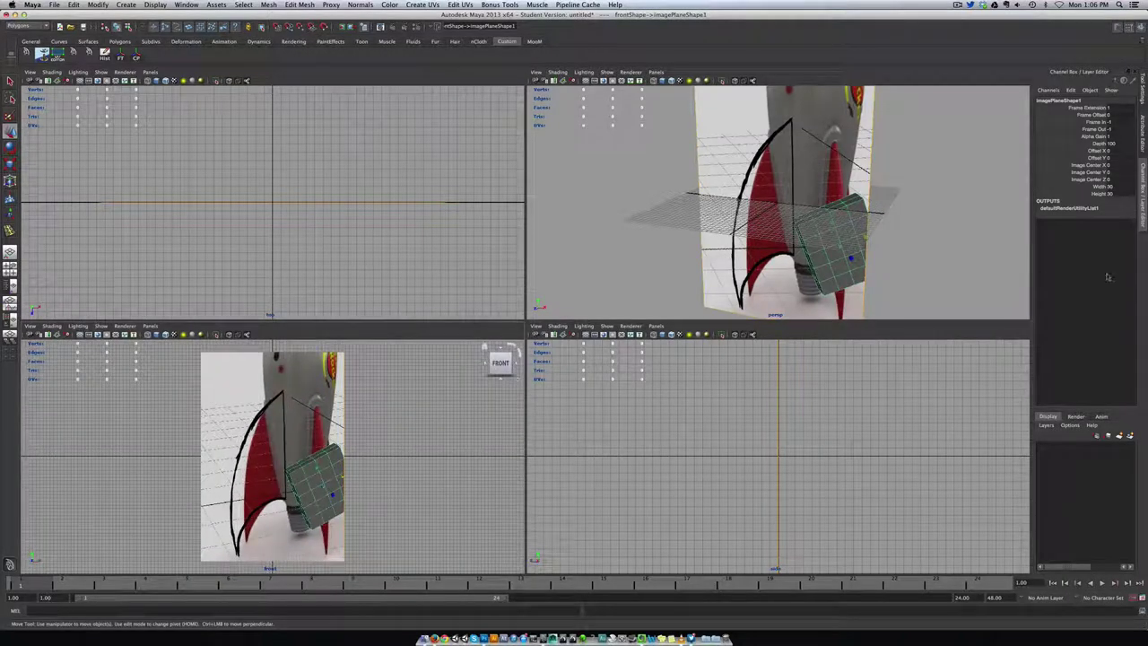
left_click(401, 424)
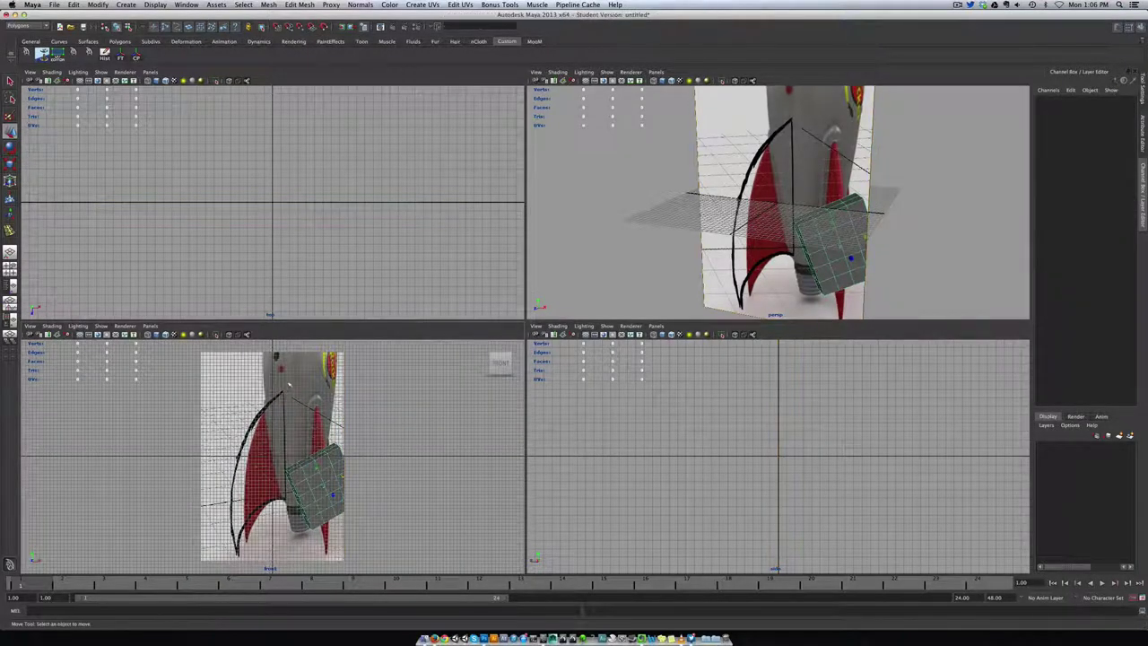
left_click_drag(328, 384, 397, 388)
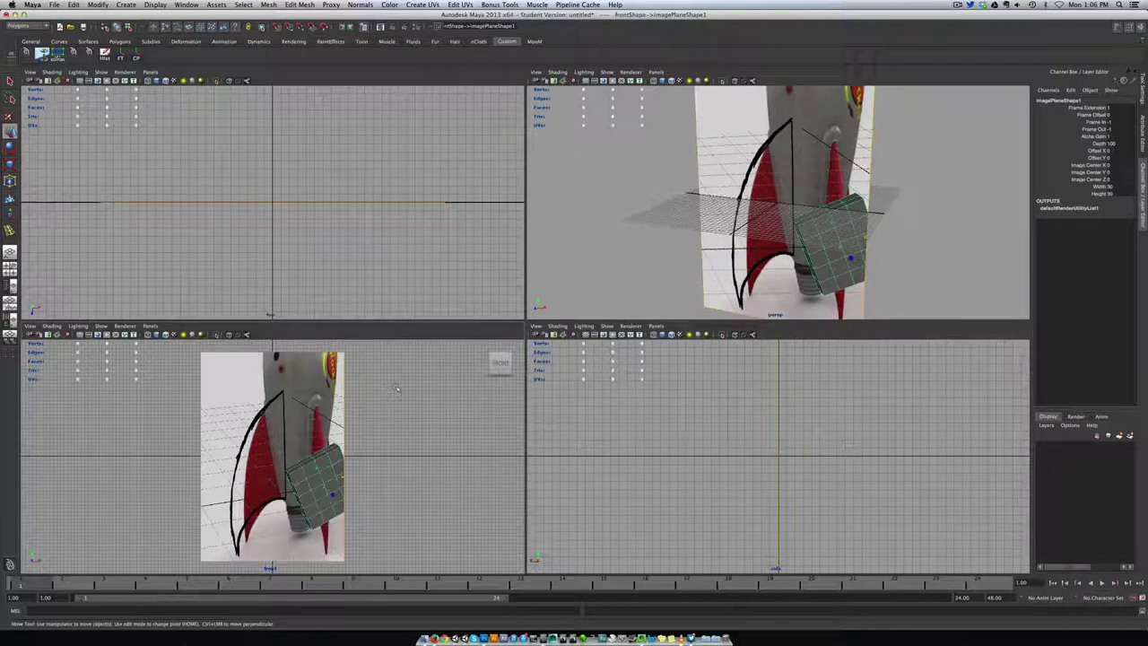
left_click(1110, 186)
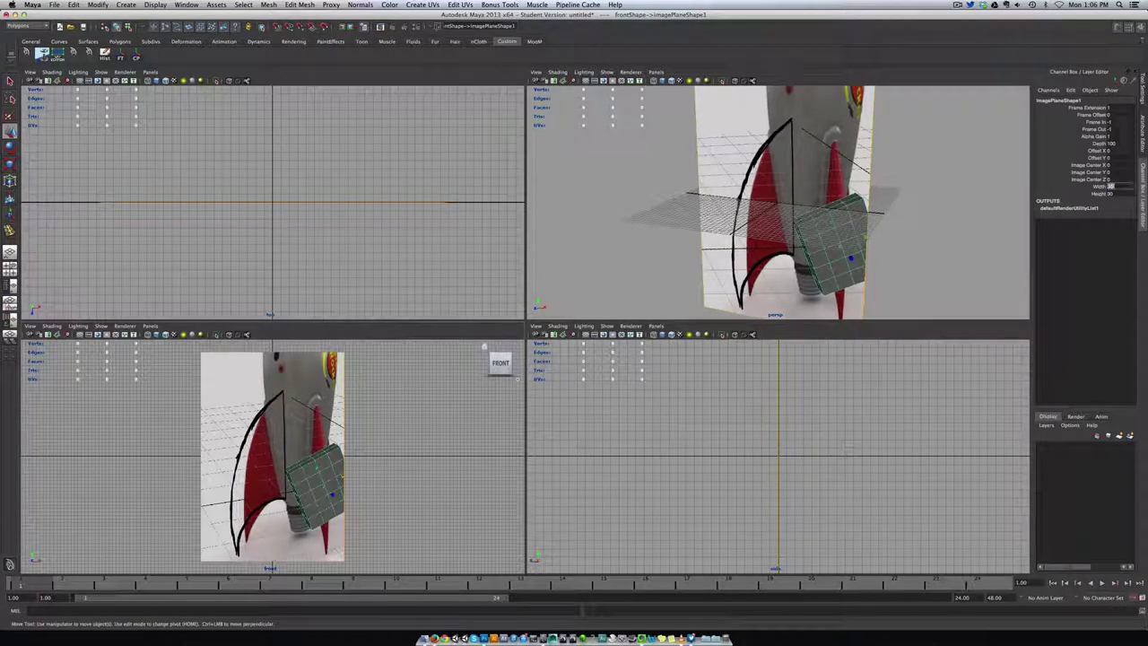
key("Return")
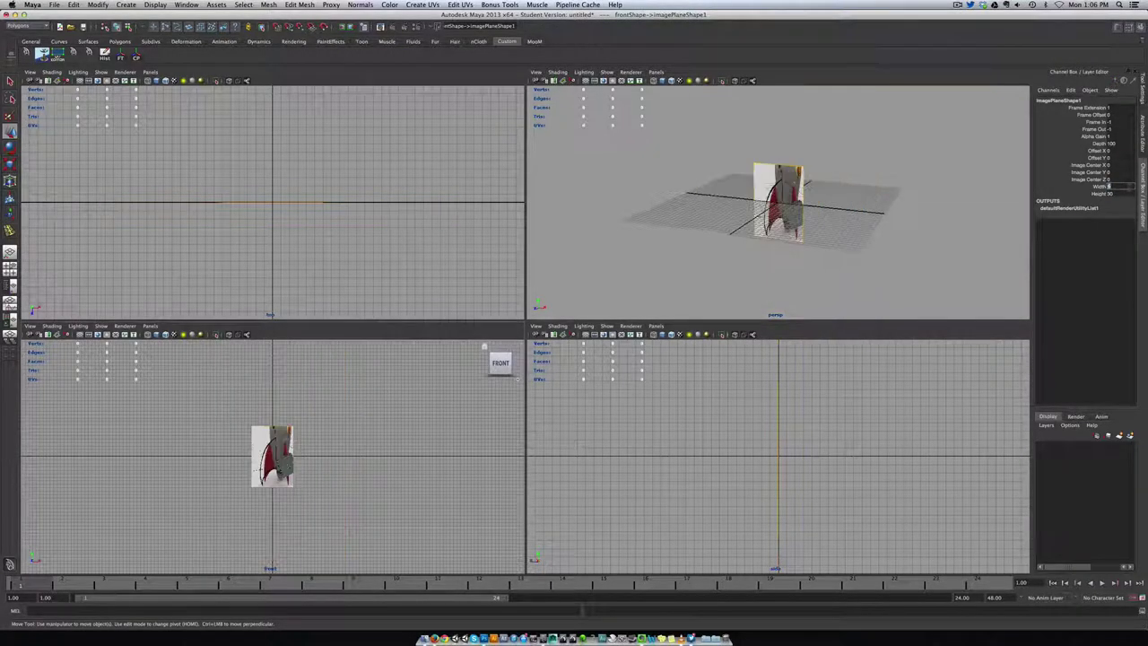
left_click(1119, 194)
type("8")
key("Return")
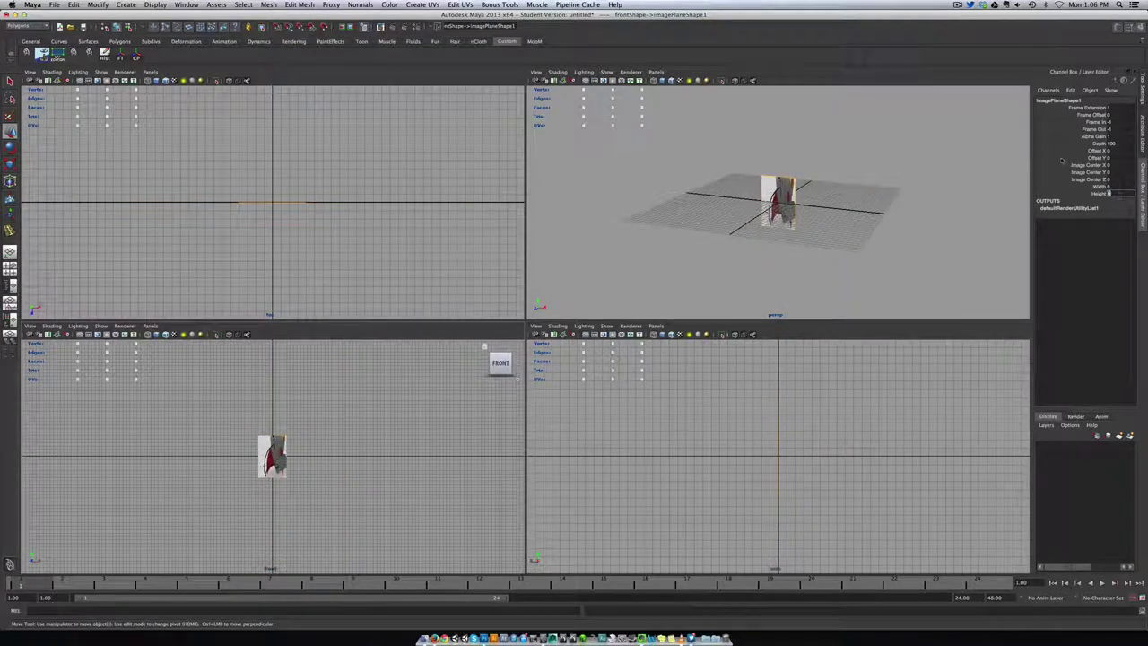
Raise the image plane's Image Center Y to about 2.9 and reduce its Alpha Gain to about 0.5.
scroll(356, 469, "up", 8)
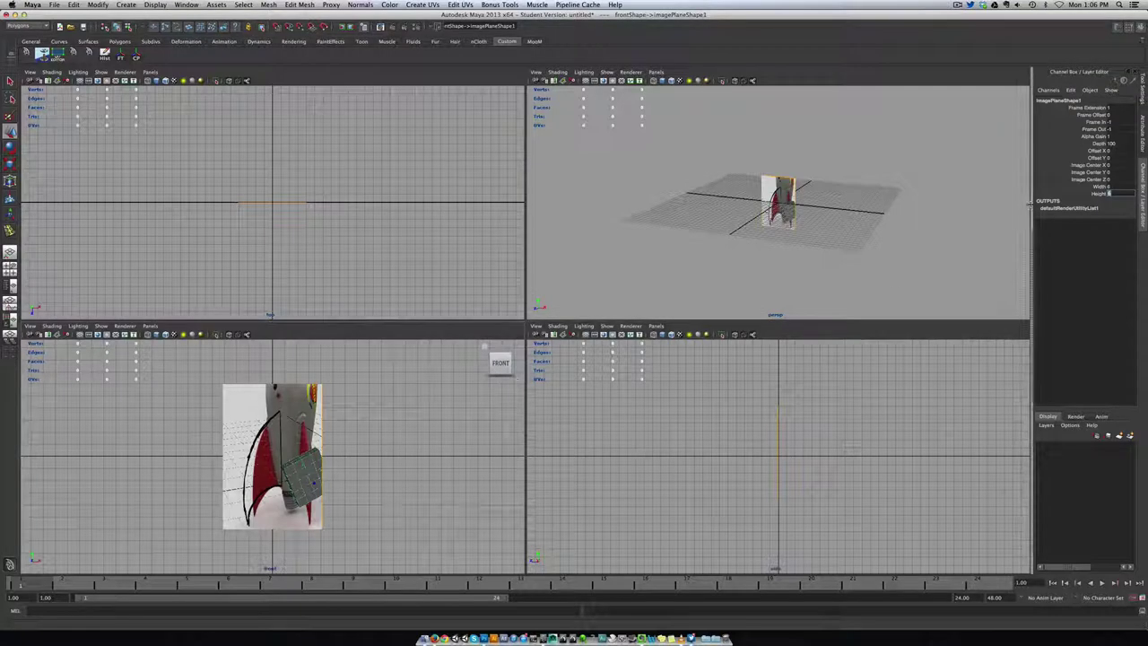
left_click(1082, 173)
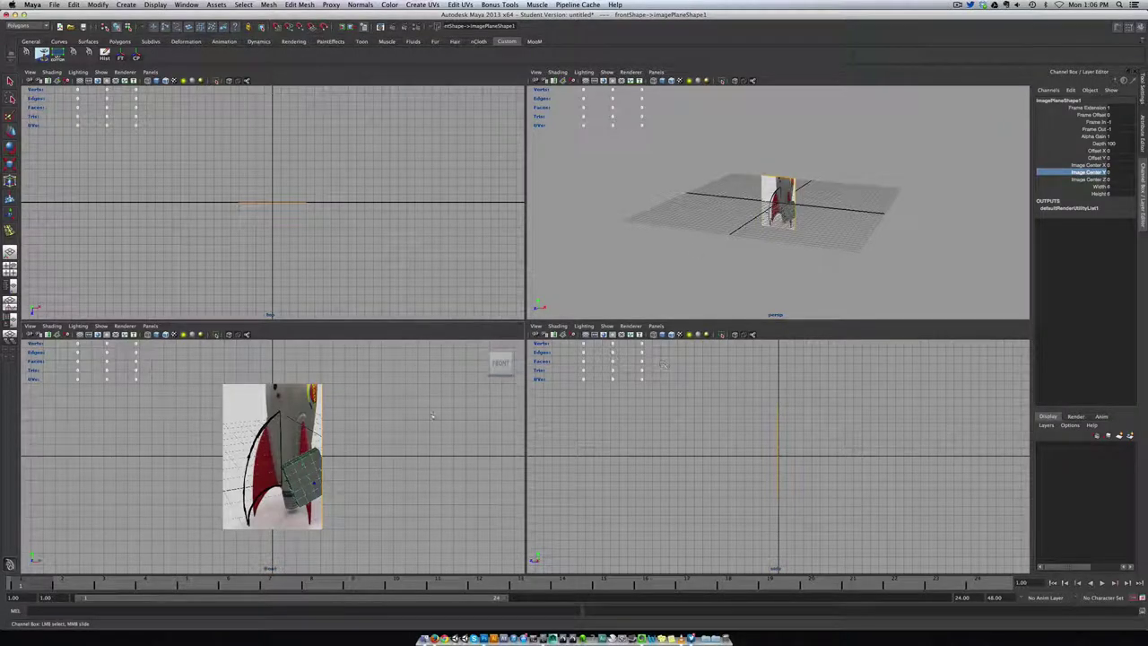
middle_click_drag(431, 444, 444, 446)
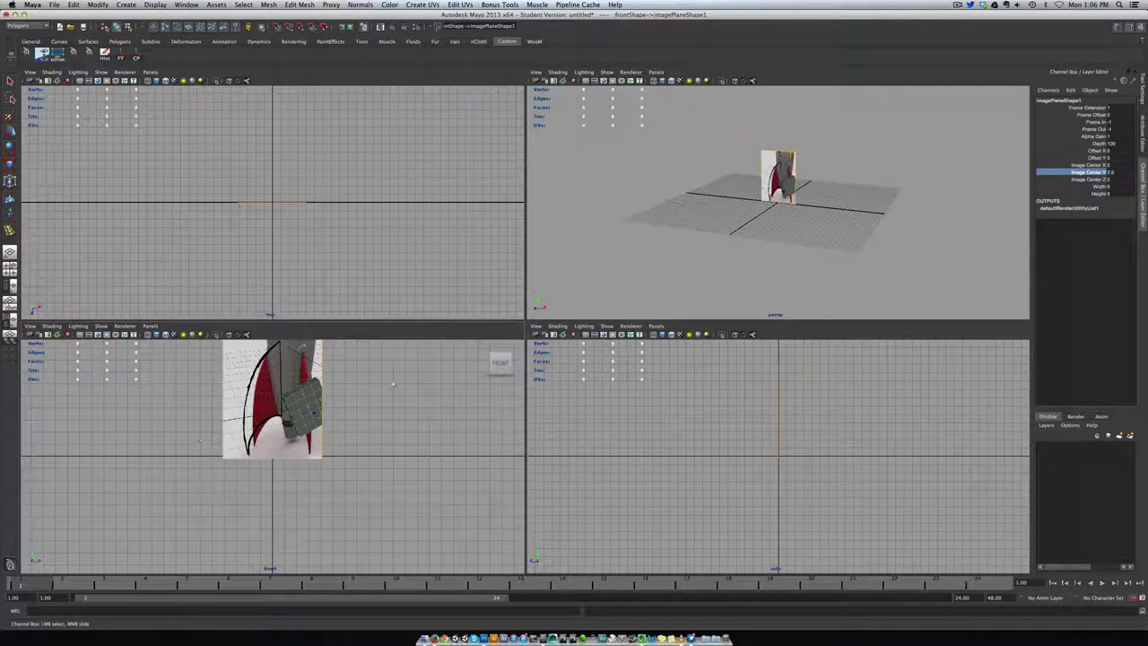
left_click(1087, 136)
middle_click_drag(408, 441, 407, 445)
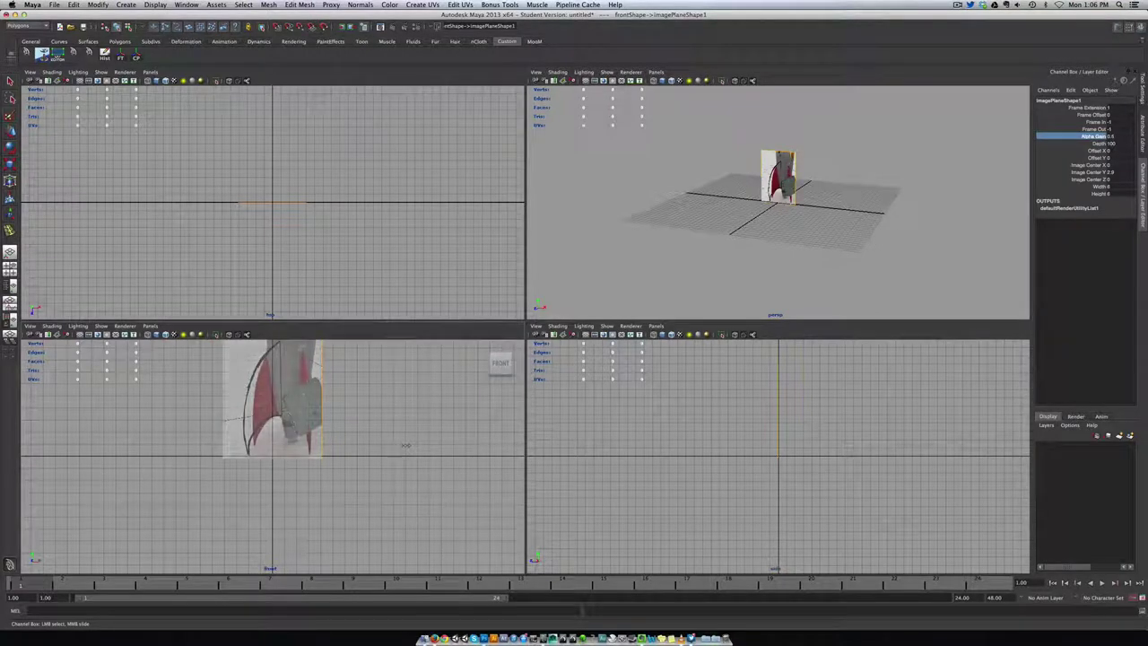
Reduce the fin image plane's Alpha Gain to 0.4 and check the reference in the perspective view.
left_click(390, 431)
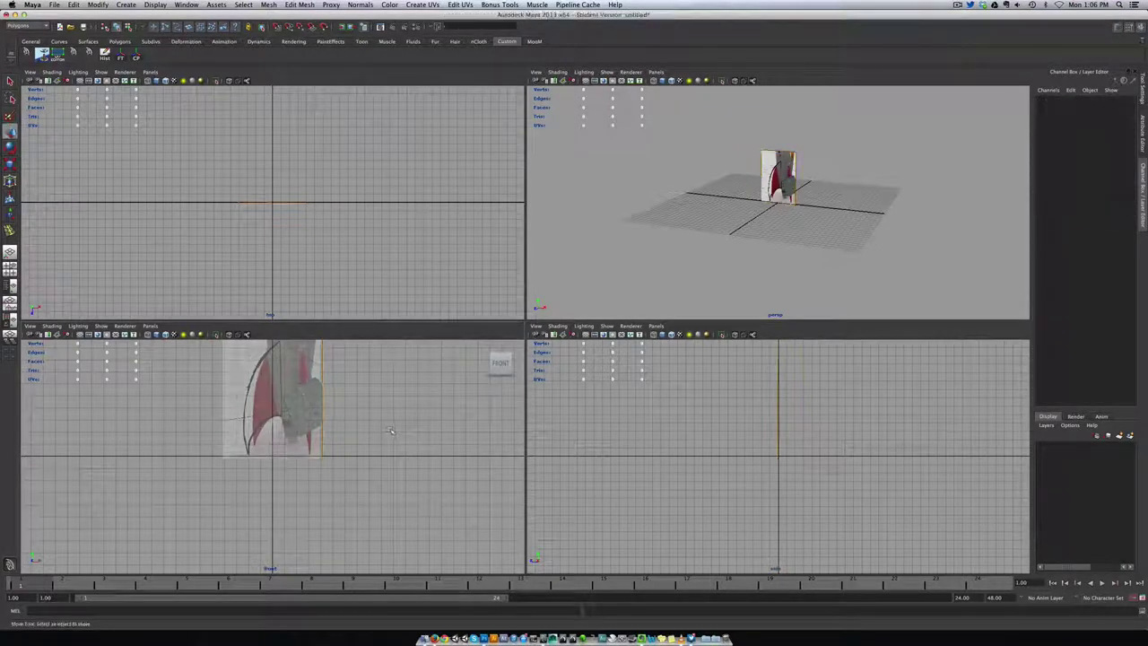
scroll(768, 219, "up", 10)
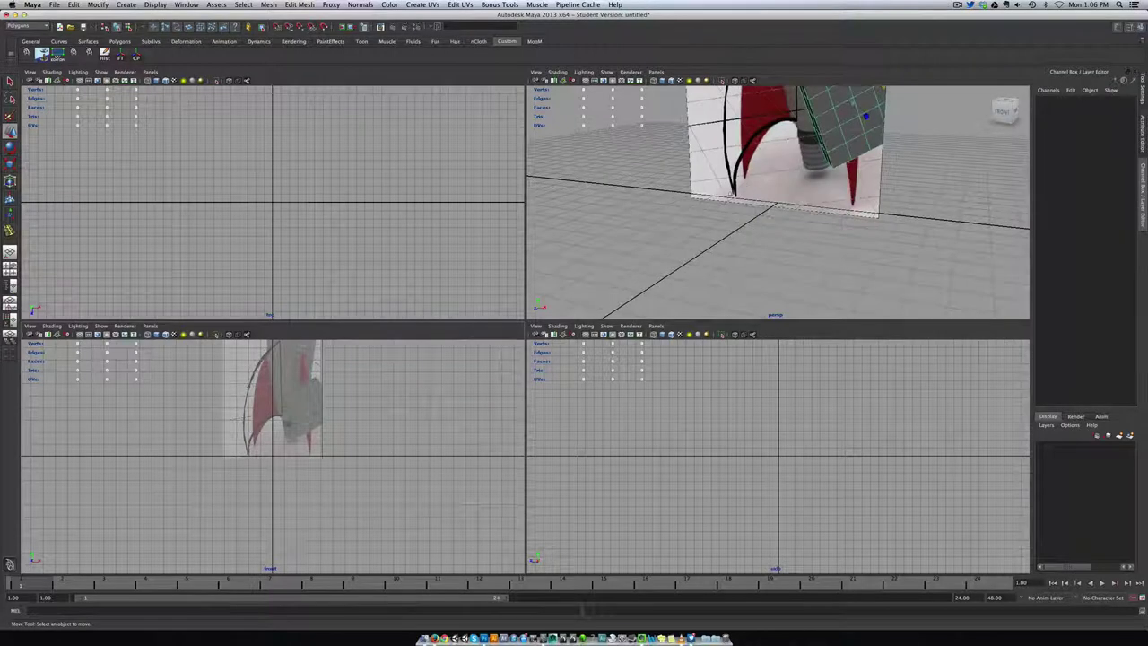
scroll(769, 122, "down", 4)
left_click(738, 114)
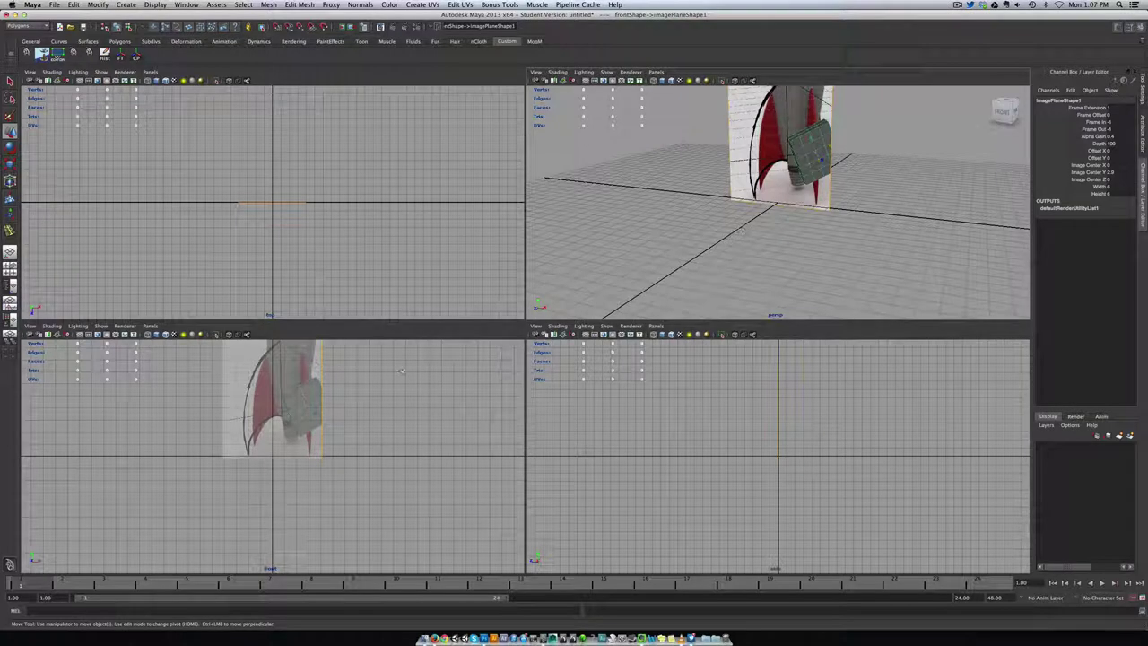
left_click_drag(710, 232, 681, 193, "alt")
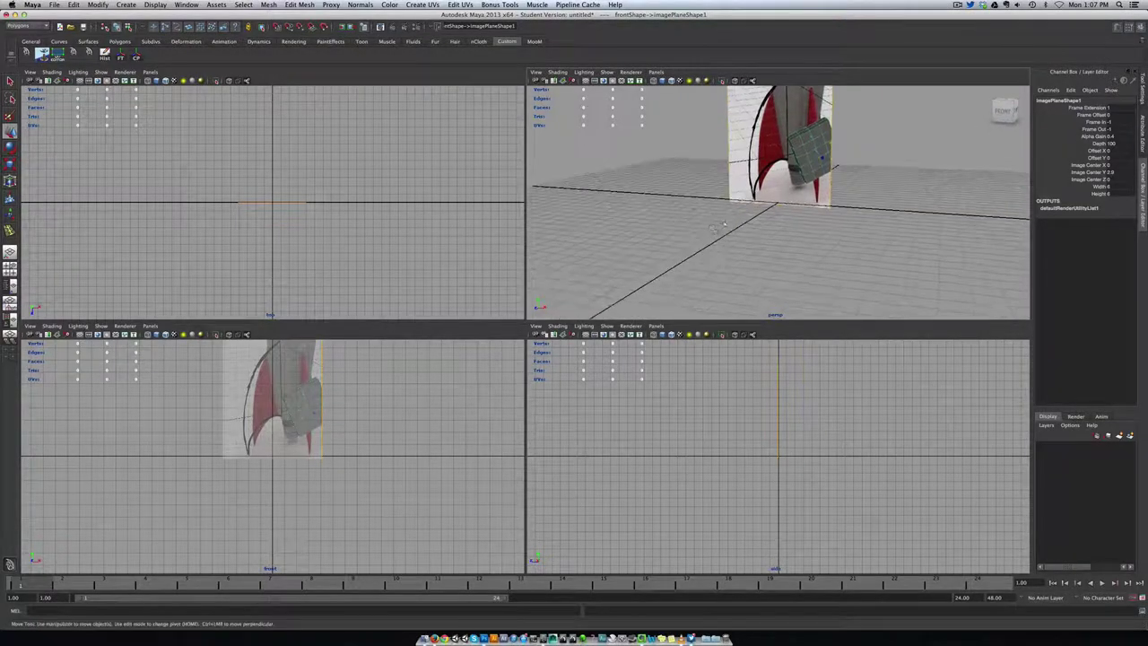
middle_click_drag(657, 124, 646, 207, "alt")
left_click_drag(645, 207, 666, 256, "alt")
left_click(425, 415)
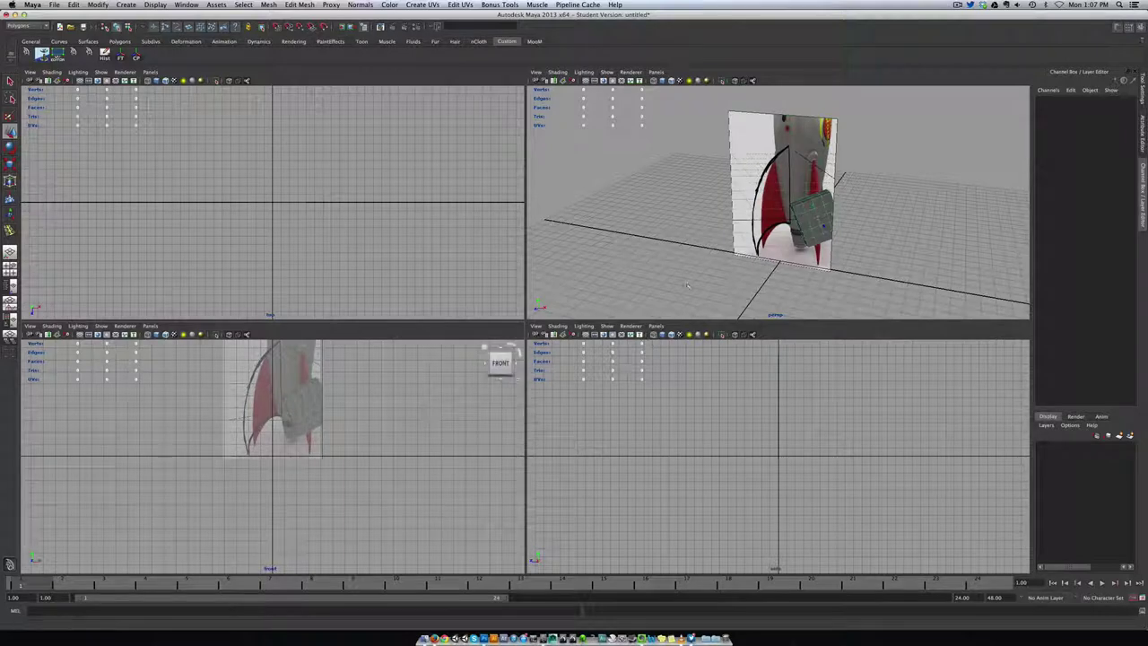
Create a polygon cube with width 2.5 and height 5, raised to about Translate Y 2.5 so it stands on the grid.
right_click_drag(662, 262, 668, 280, "shift")
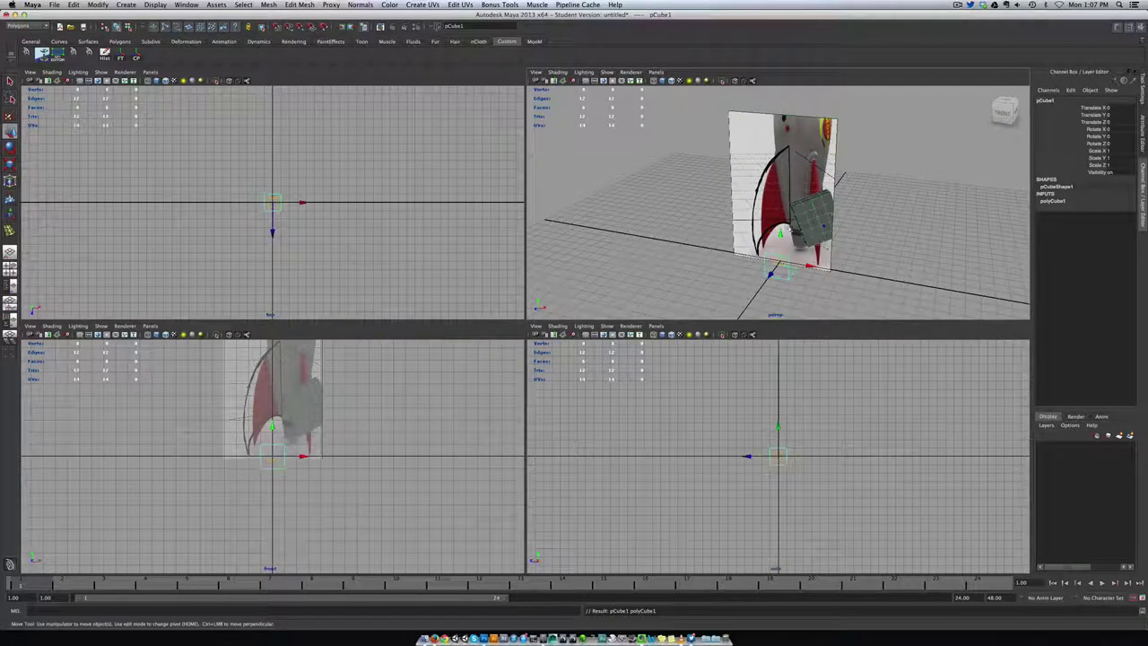
left_click(1056, 202)
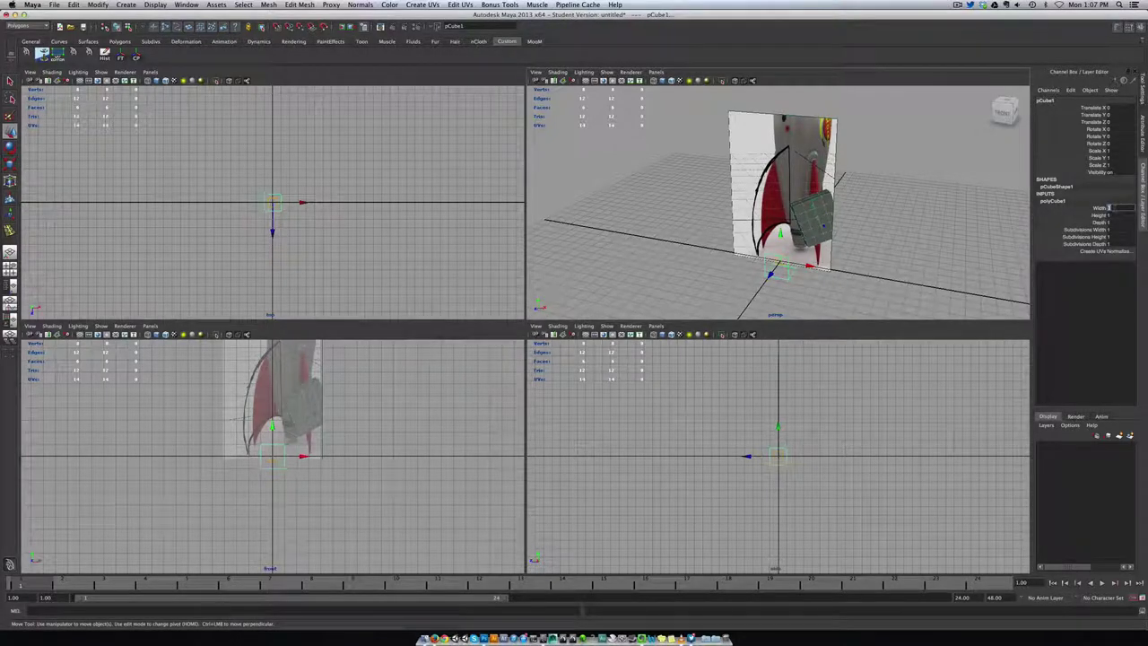
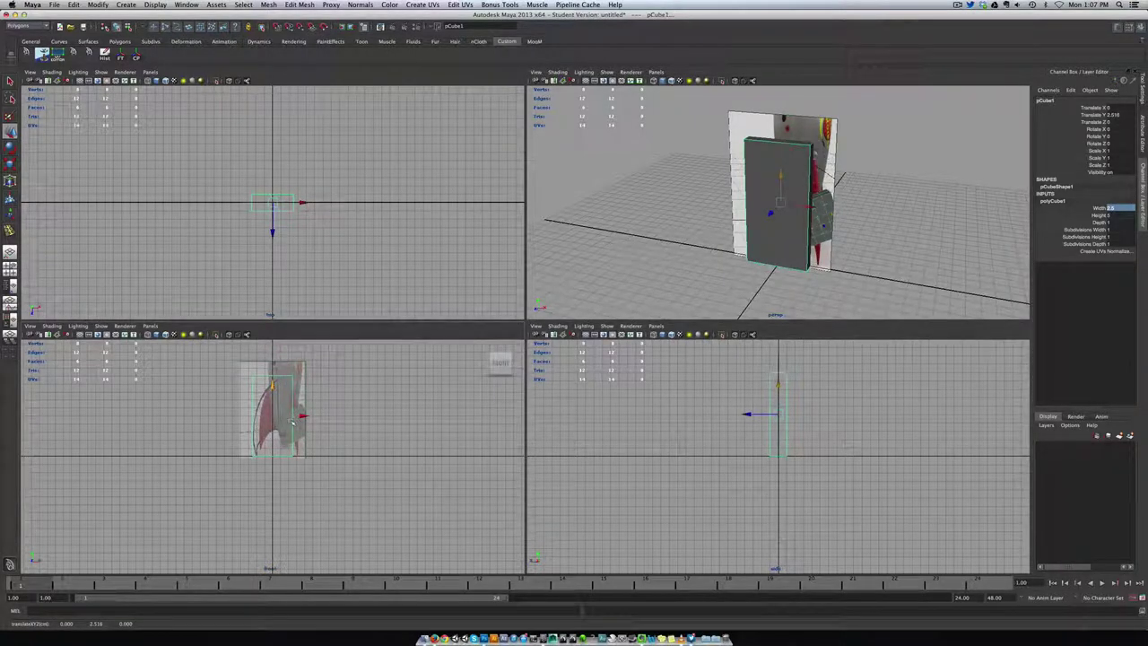
Relocate the cube's pivot to its bottom front right corner and slide the cube to about Translate X -0.97.
key("Home")
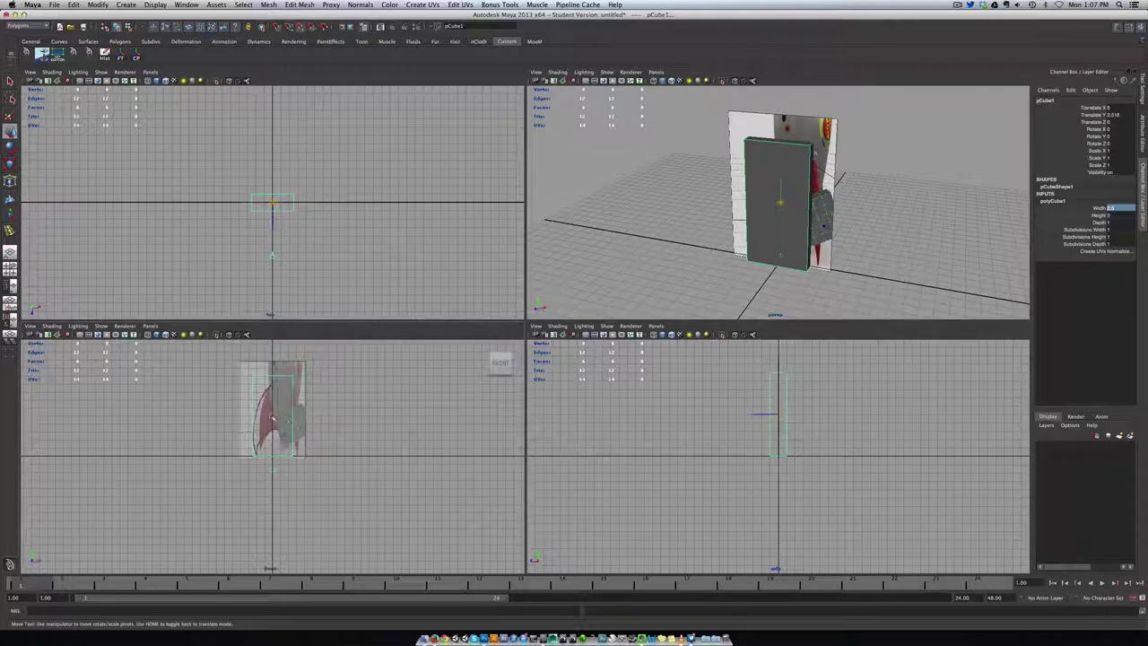
left_click_drag(273, 418, 277, 452)
key("Home")
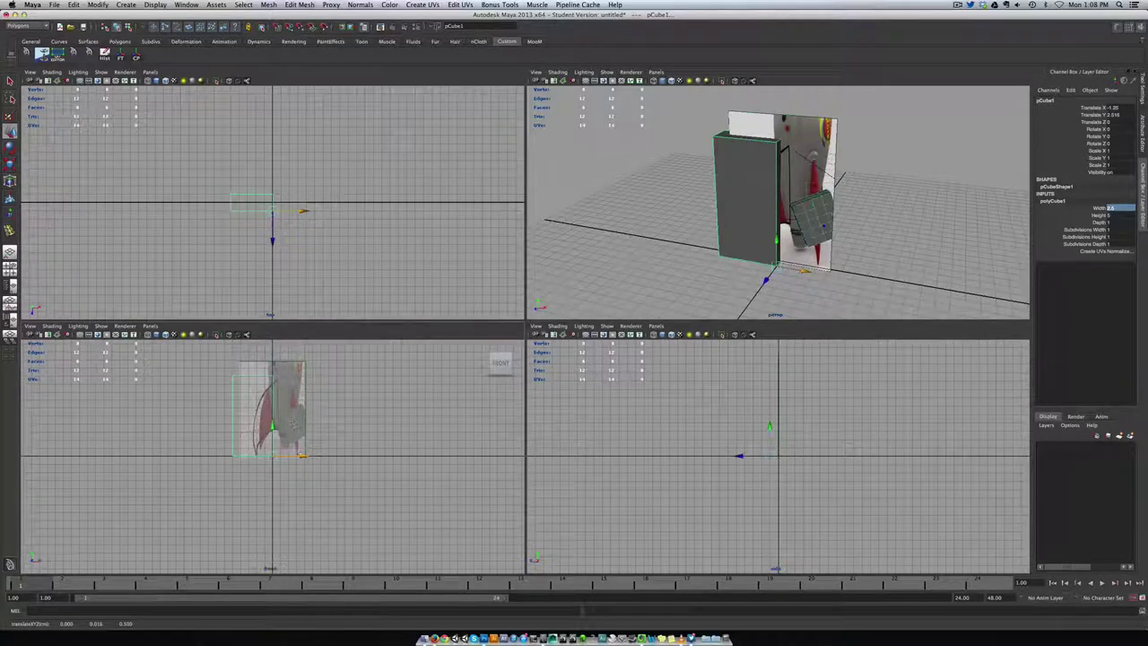
left_click_drag(299, 453, 307, 456)
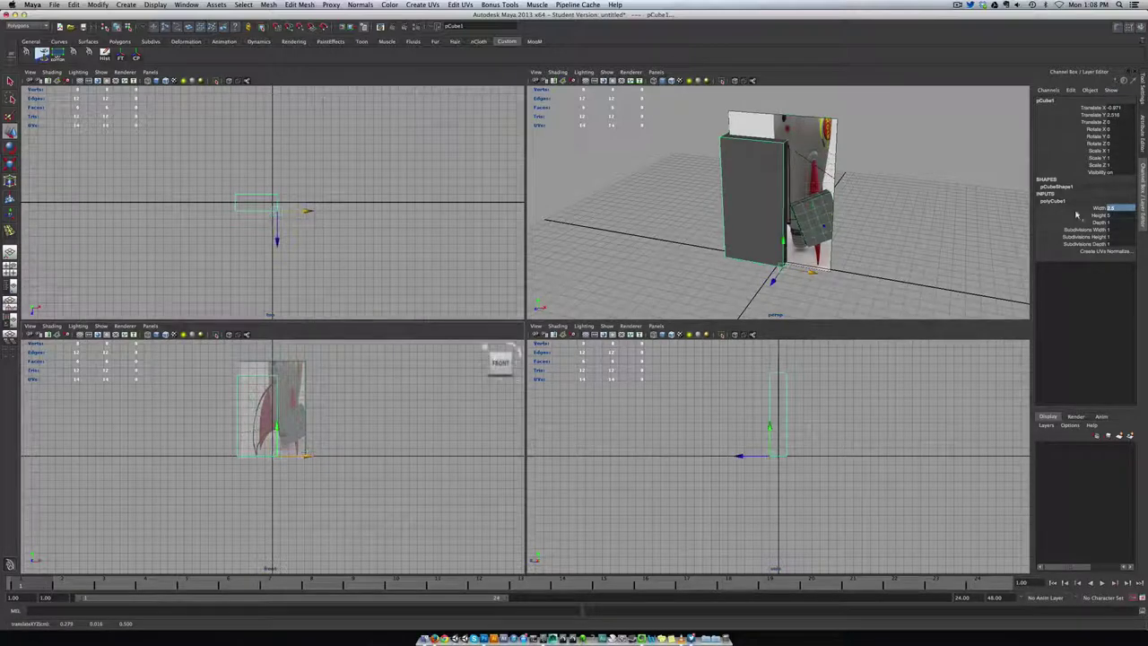
Set the cube's width to 2, keeping height 5, with 3 width subdivisions and 5 height subdivisions.
left_click(1127, 211)
type("2")
key("Return")
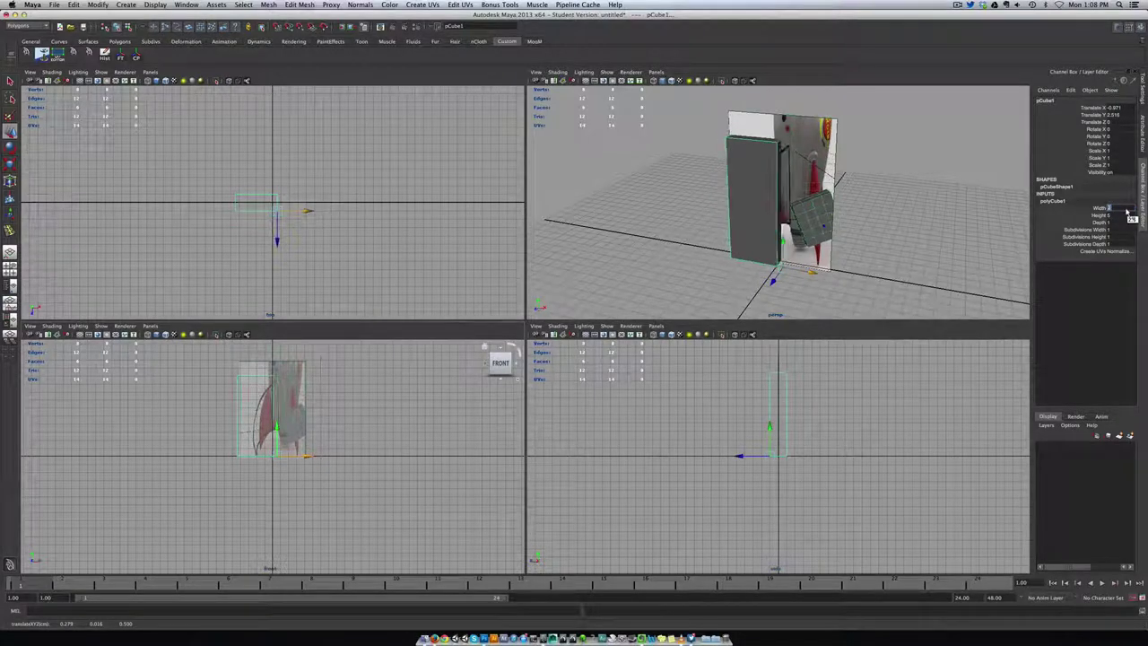
left_click_drag(1122, 210, 1123, 214)
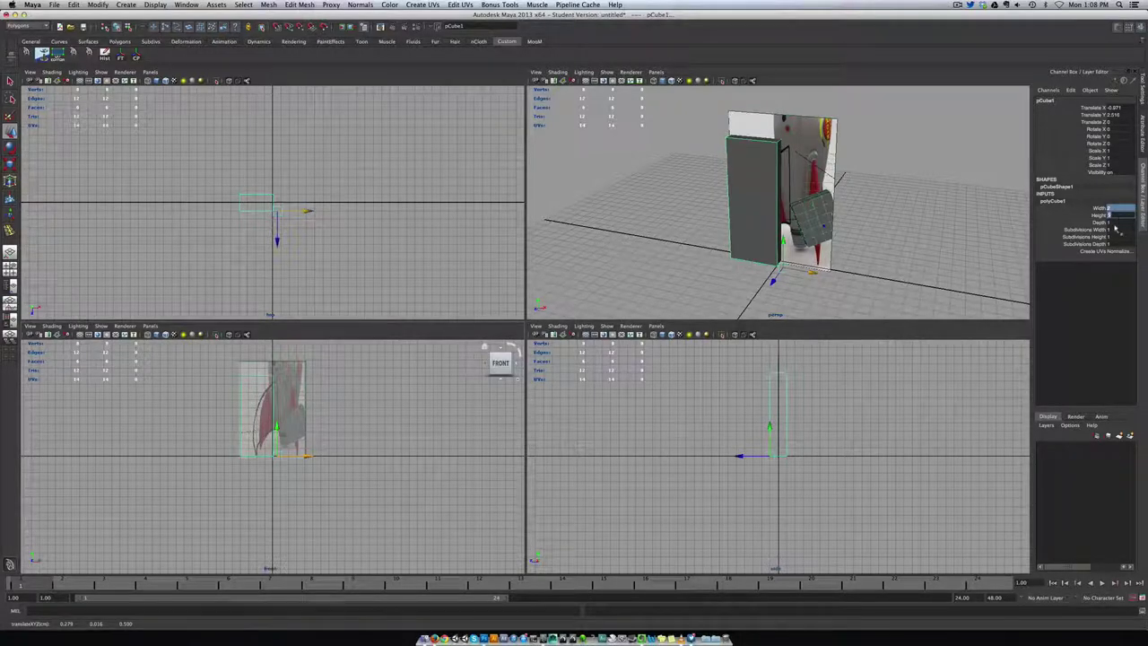
left_click(1117, 230)
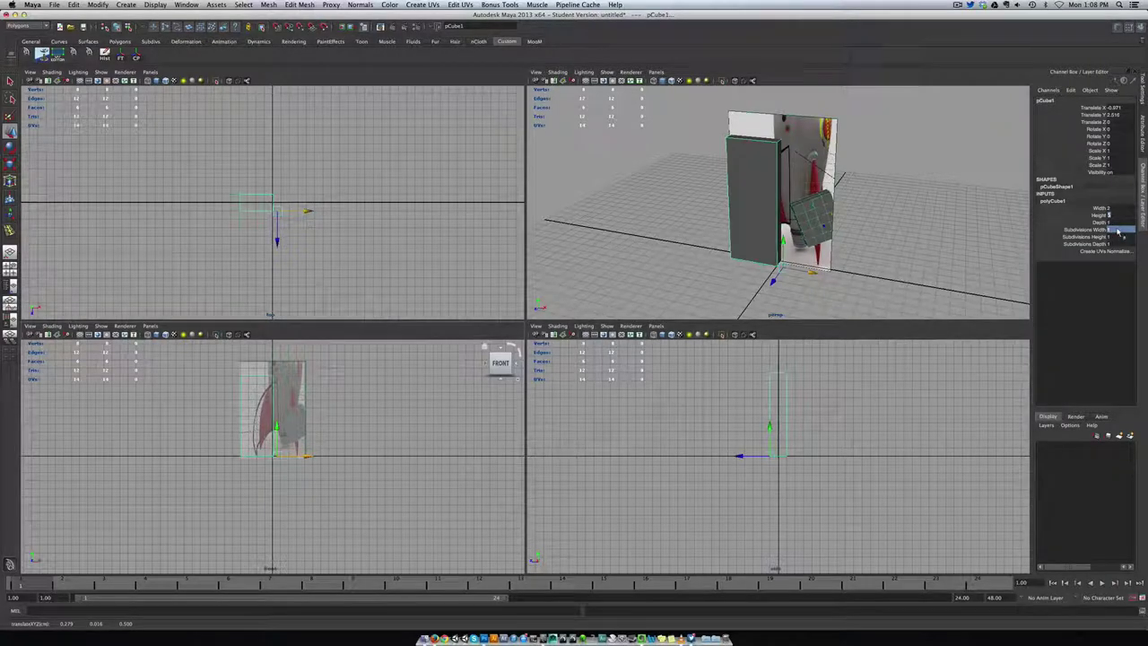
type("3")
key("Return")
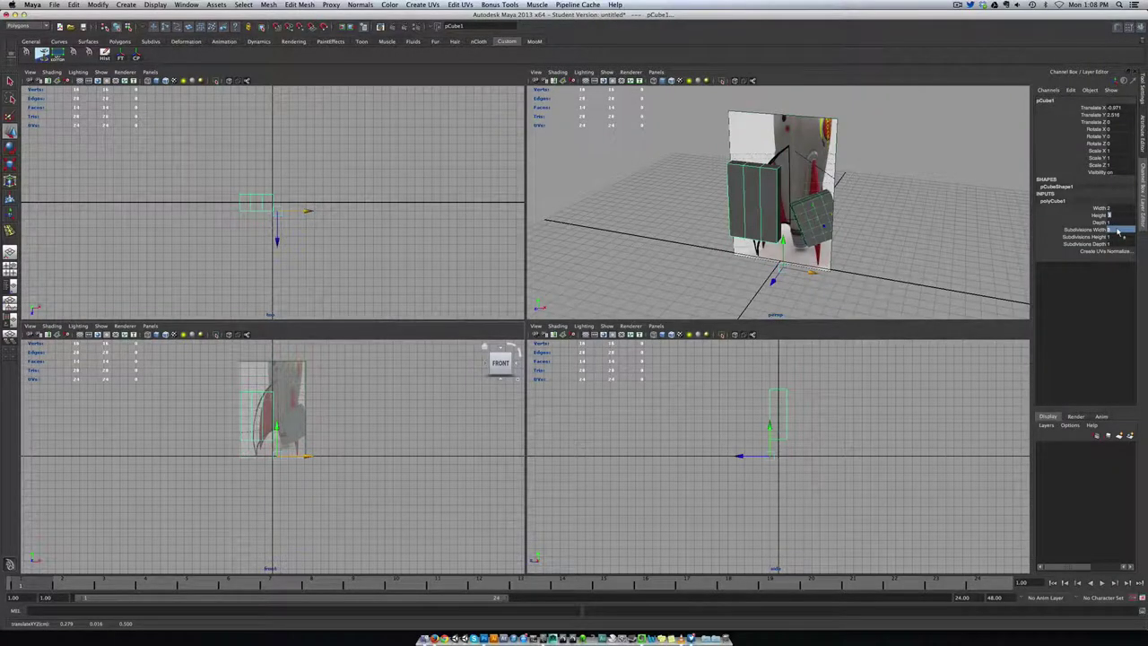
left_click(1119, 237)
type("5")
key("Return")
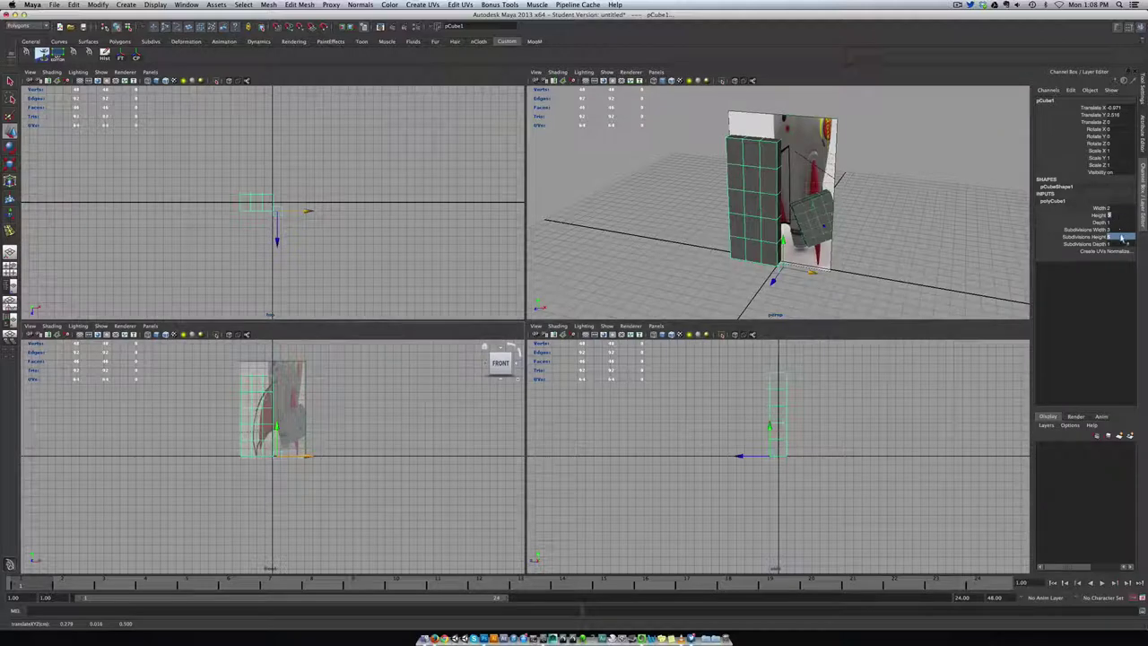
Show the front view alone, framed on the fin reference, and change its background to the dark blue gradient.
left_click(312, 487)
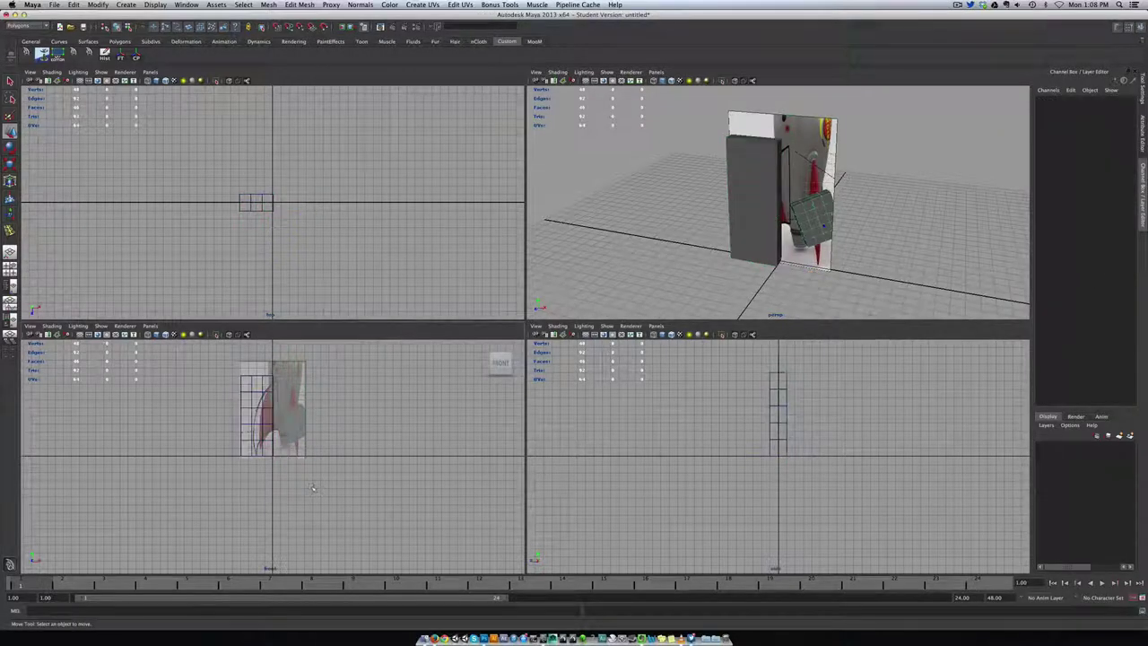
key("space")
scroll(438, 345, "up", 3)
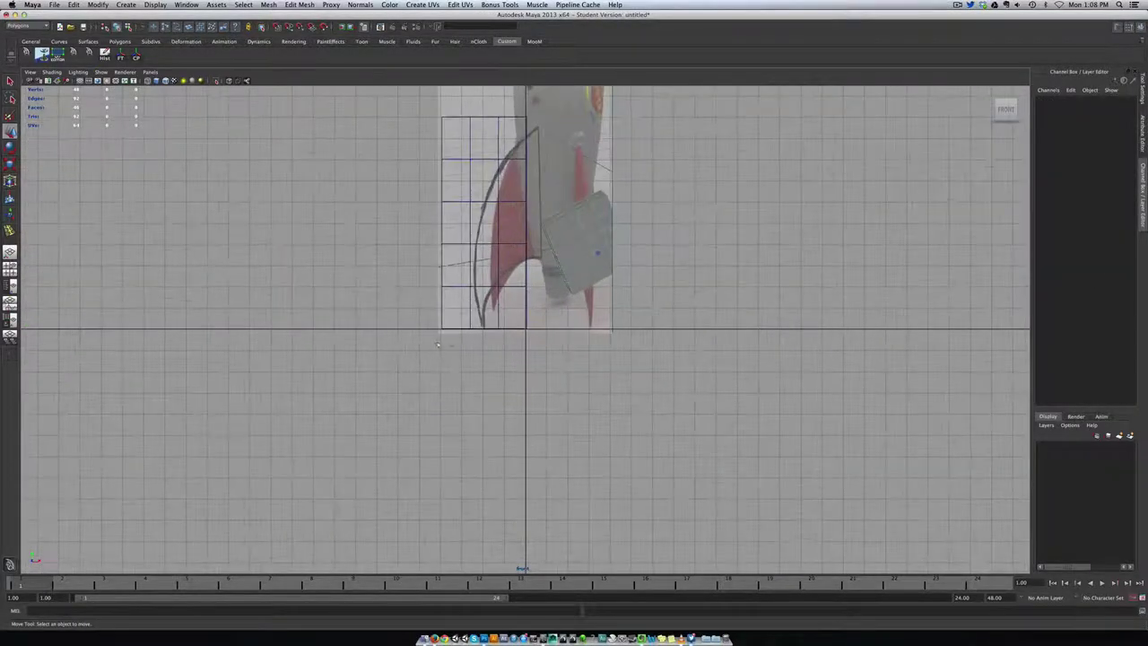
middle_click_drag(599, 305, 581, 405, "alt")
scroll(580, 397, "up", 4)
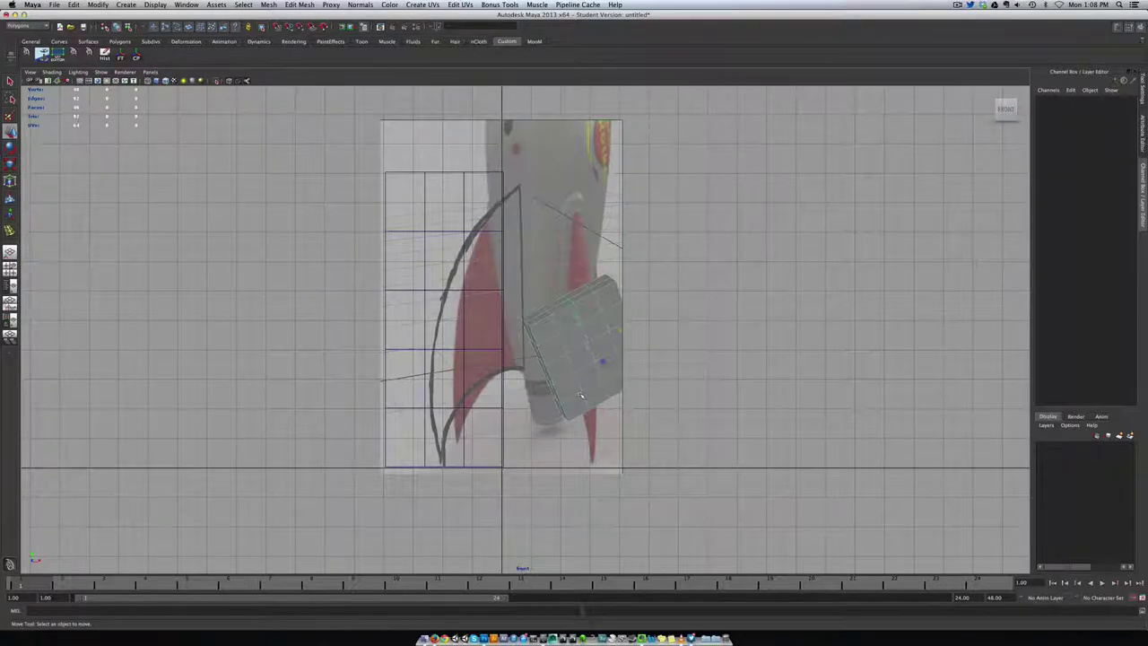
key("alt+b")
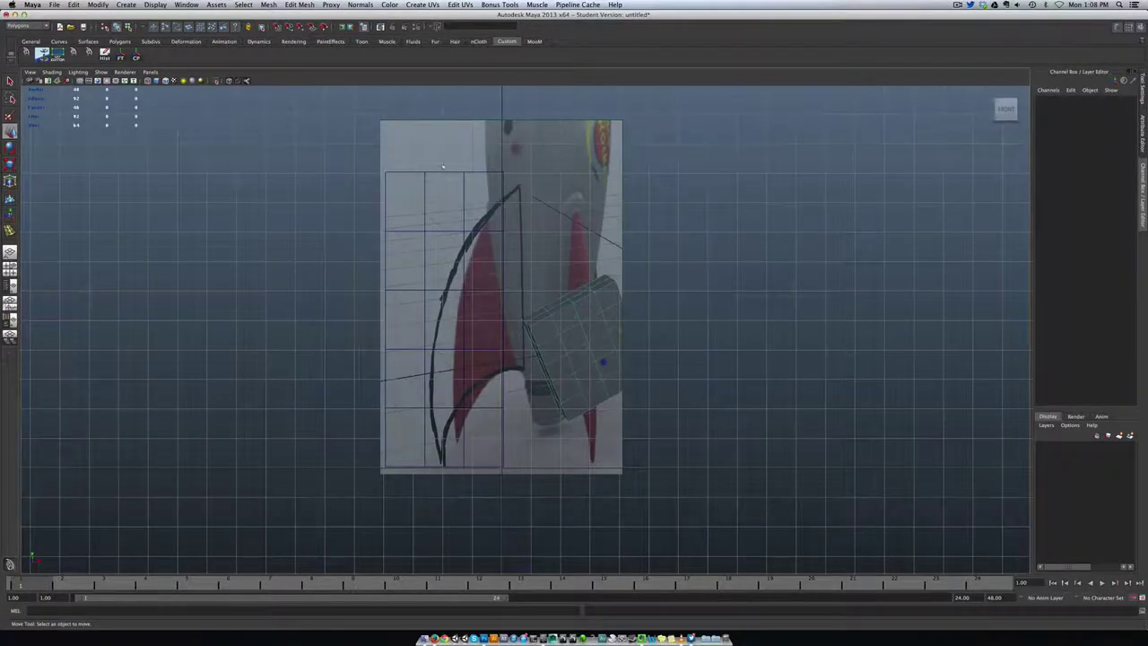
Align the cube's right side with the fin's straight edge at about X -0.64 and lower its top vertex row to the fin's tip.
left_click_drag(442, 166, 447, 199)
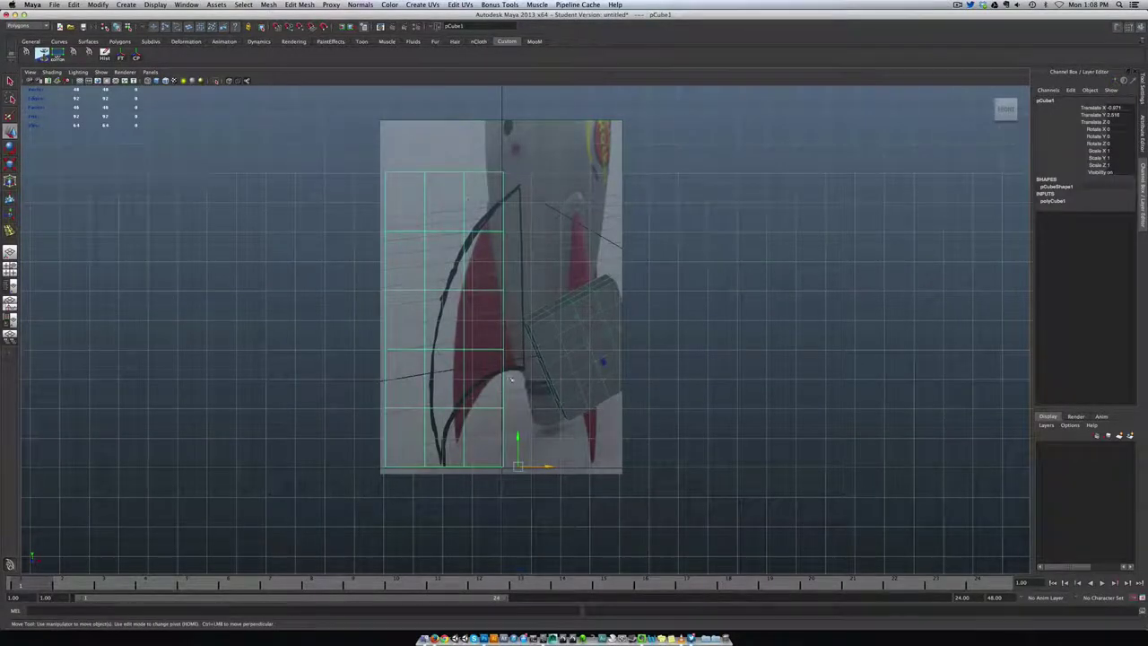
left_click_drag(546, 459, 569, 474)
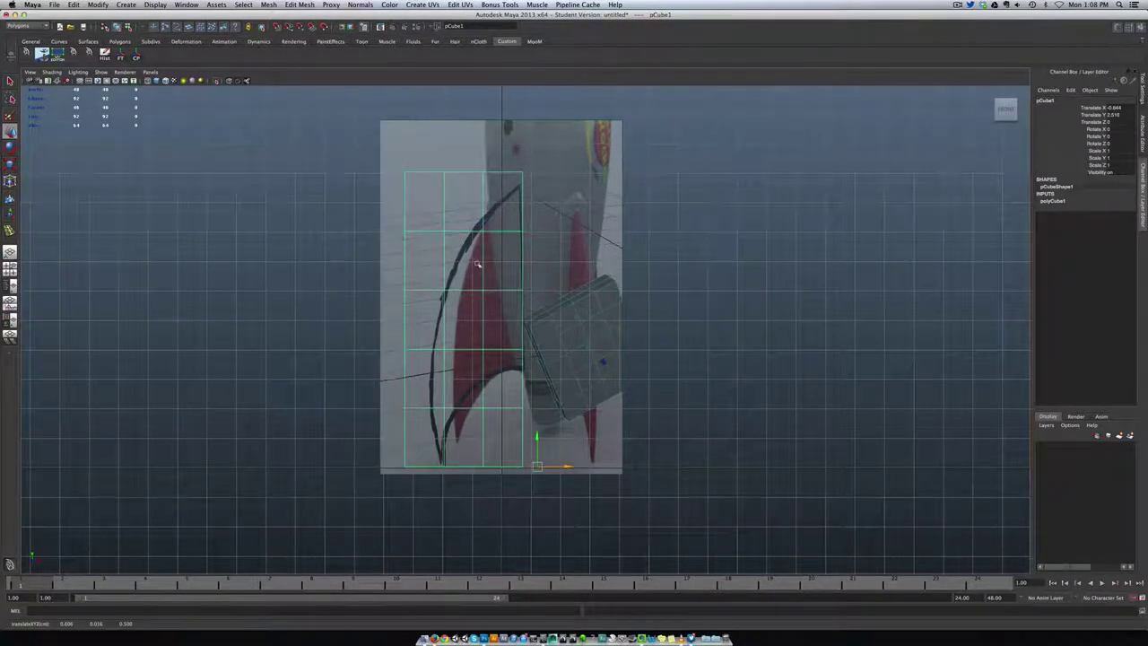
right_click_drag(476, 228, 475, 202)
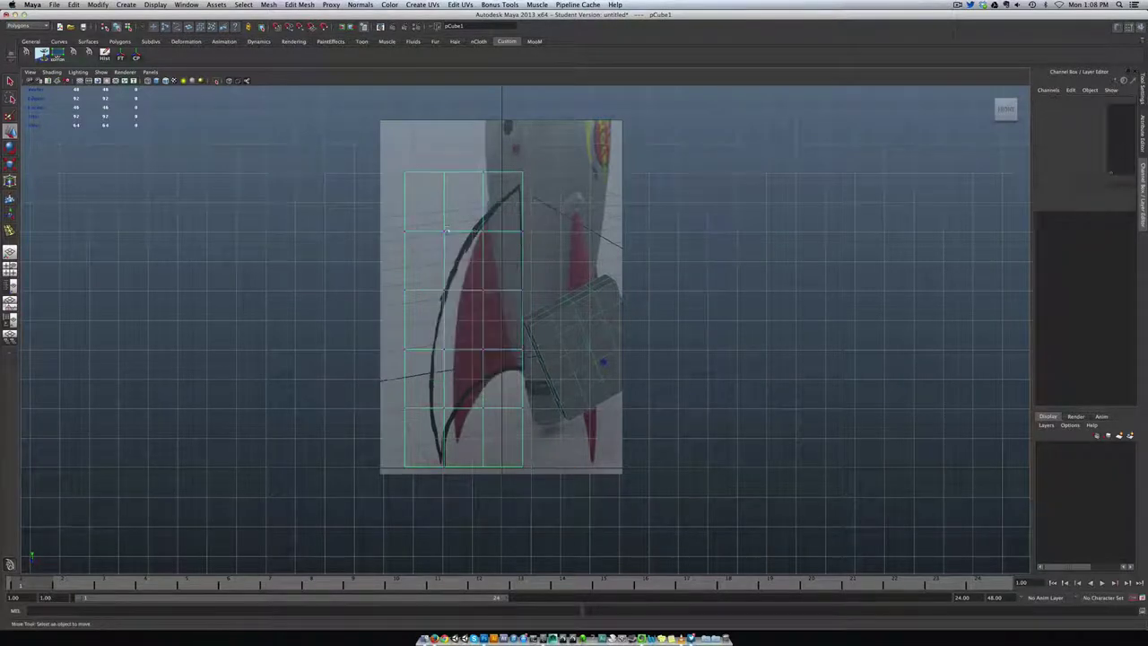
left_click_drag(510, 172, 540, 185)
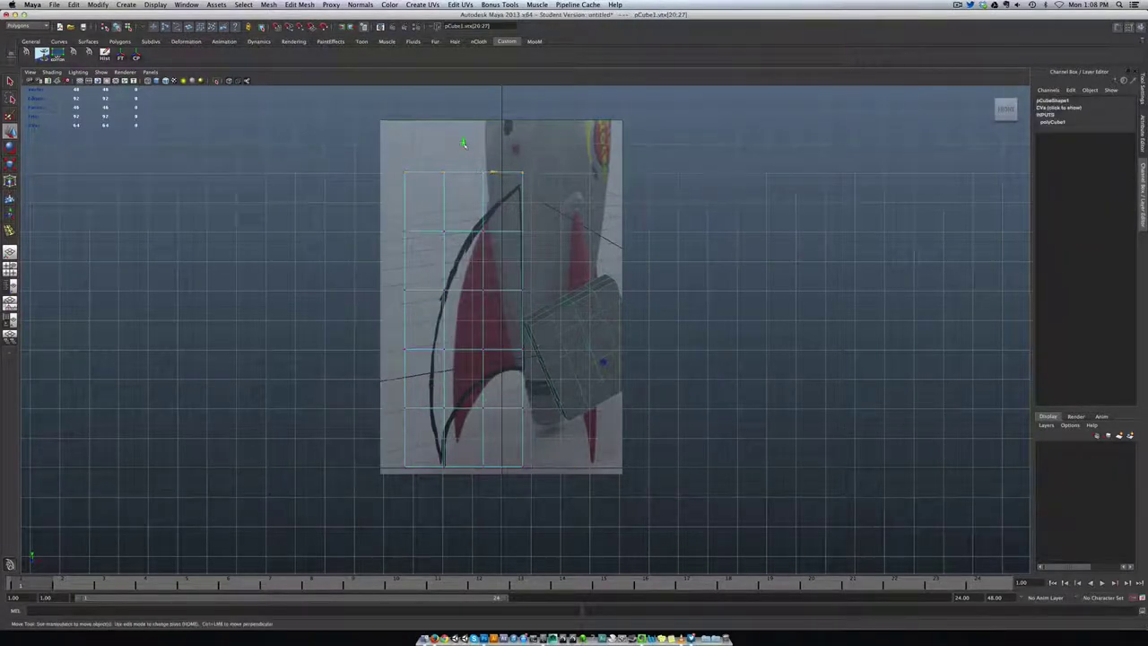
middle_click_drag(464, 144, 463, 156)
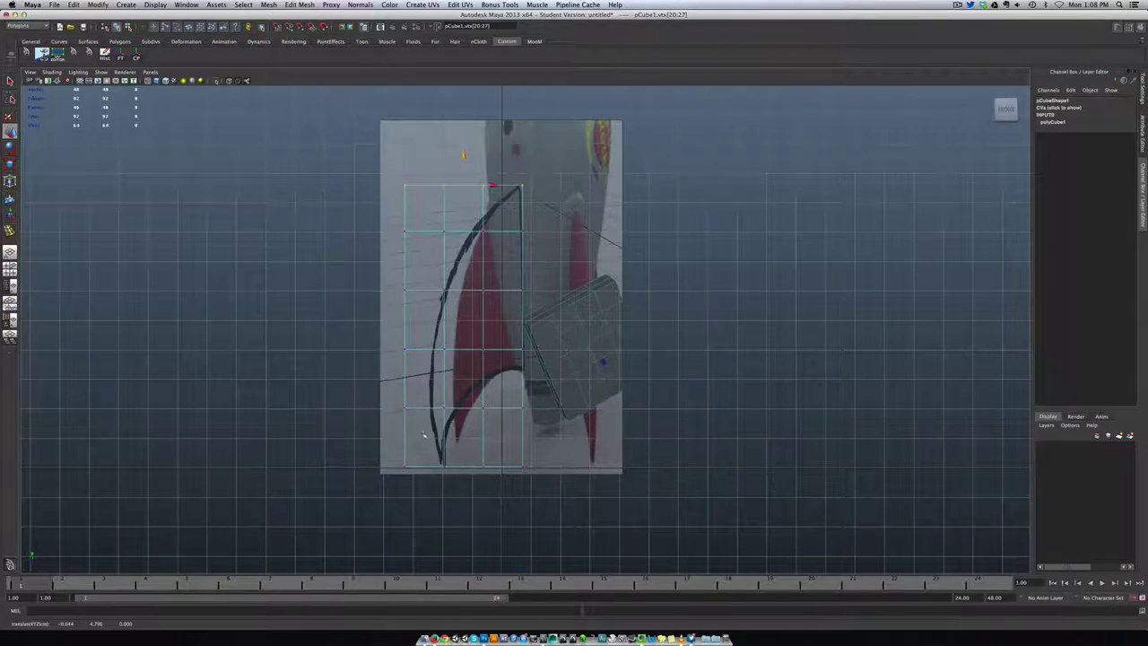
Shift the cube's left three vertex columns inward, lining the outer one up with the fin's lower point and spacing the inner ones evenly.
left_click_drag(391, 170, 506, 483)
middle_click_drag(474, 327, 489, 327)
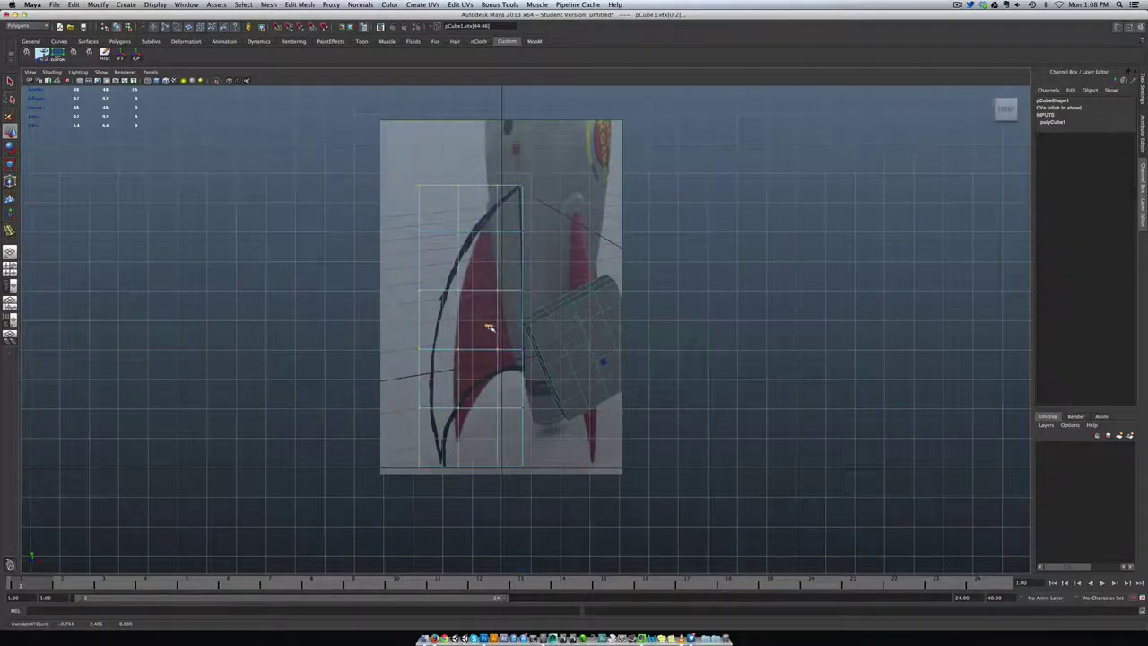
left_click_drag(362, 160, 476, 493)
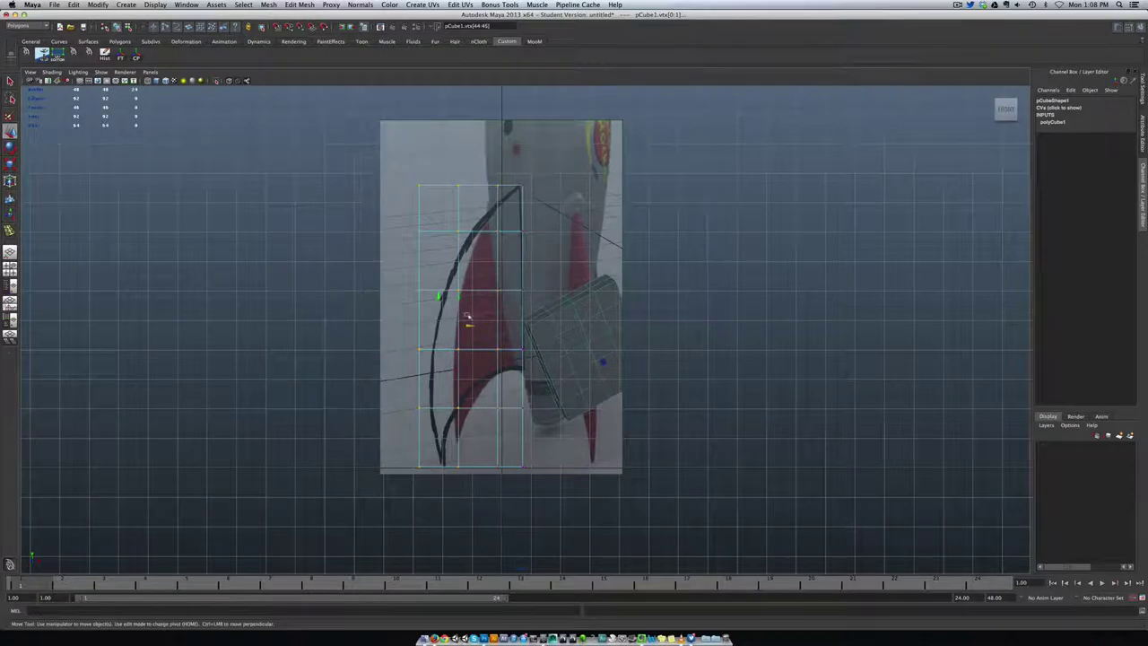
middle_click_drag(474, 329, 491, 328)
left_click_drag(472, 169, 494, 482)
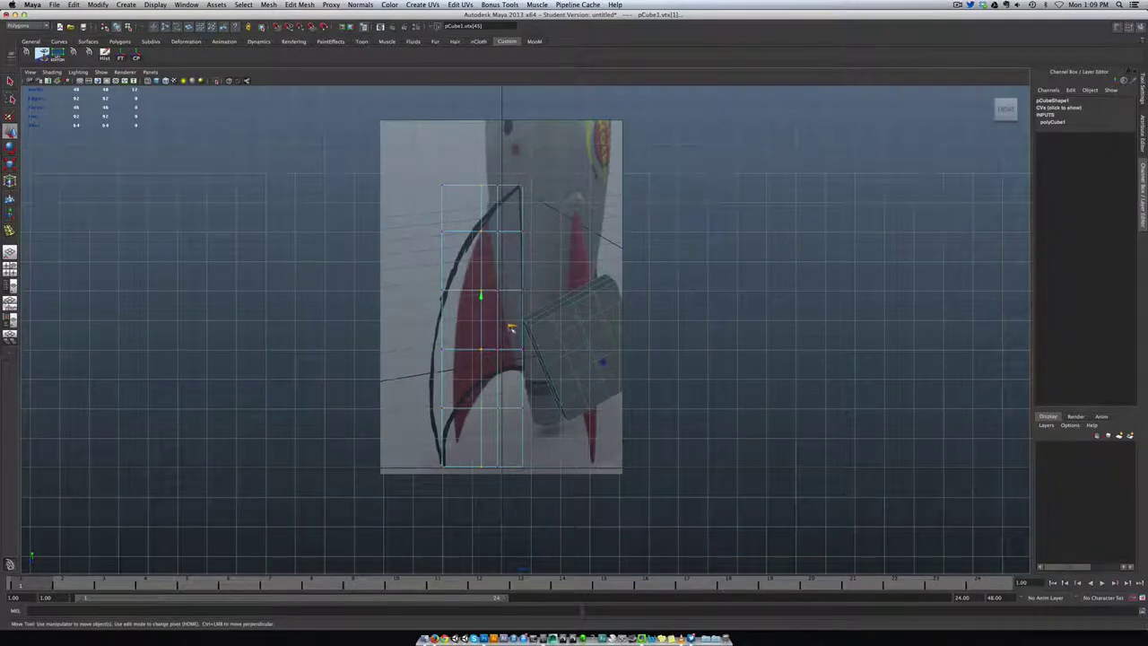
middle_click_drag(510, 327, 497, 326)
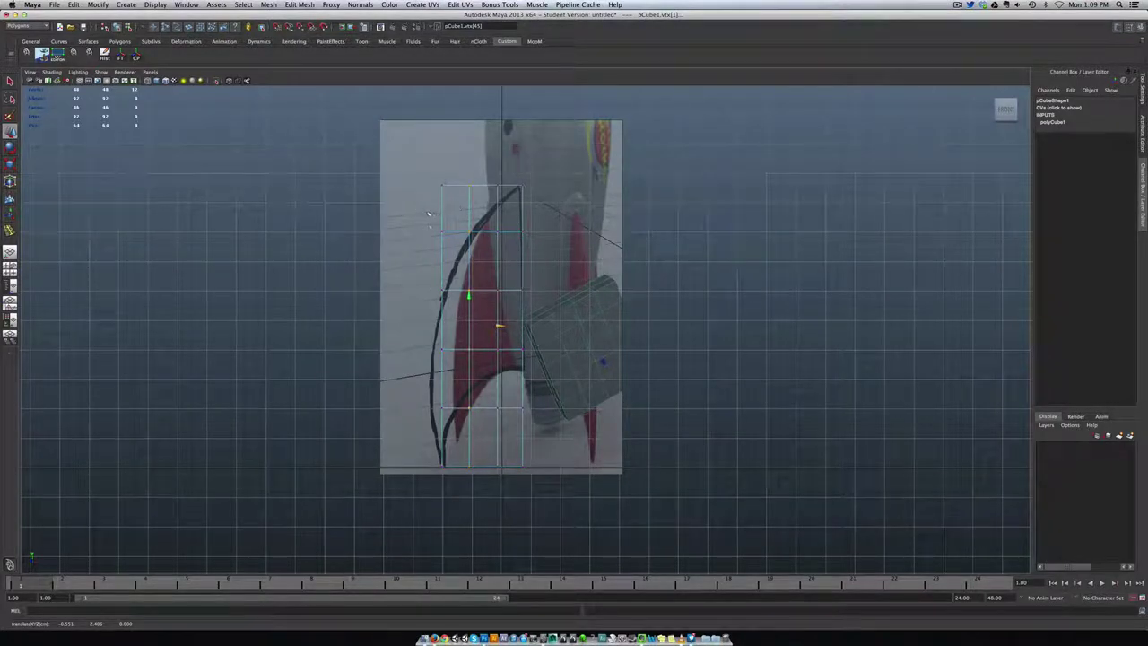
Lower the second, third and fourth horizontal vertex rows of the cube to redistribute them along the fin.
left_click_drag(428, 215, 531, 261)
left_click_drag(481, 202, 481, 215)
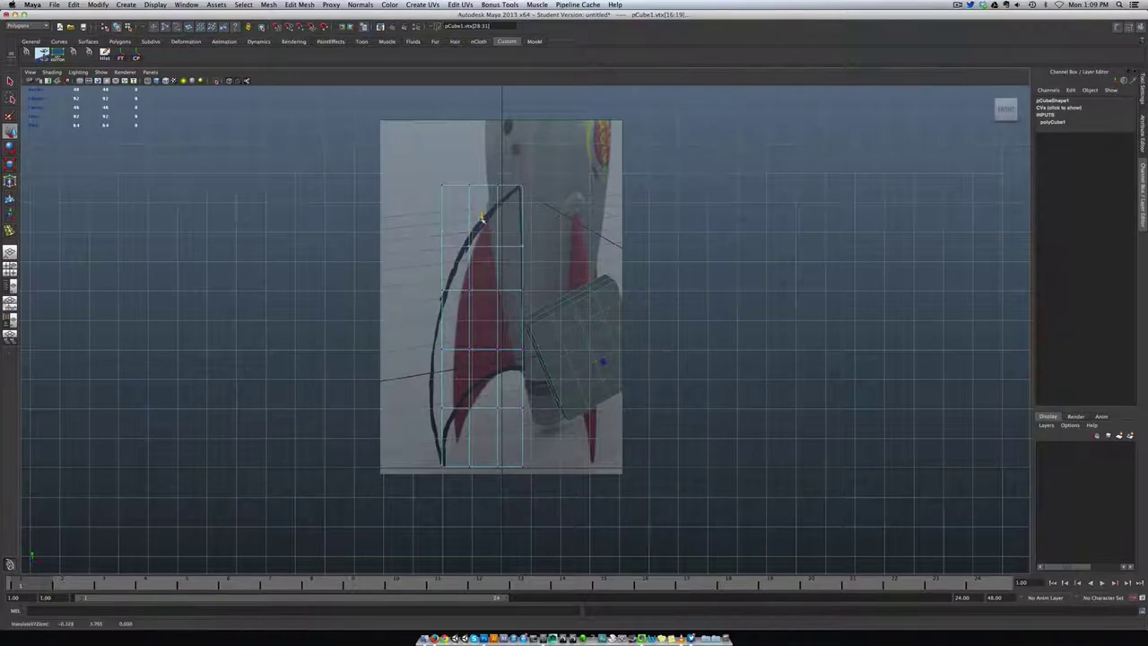
left_click_drag(433, 268, 541, 317)
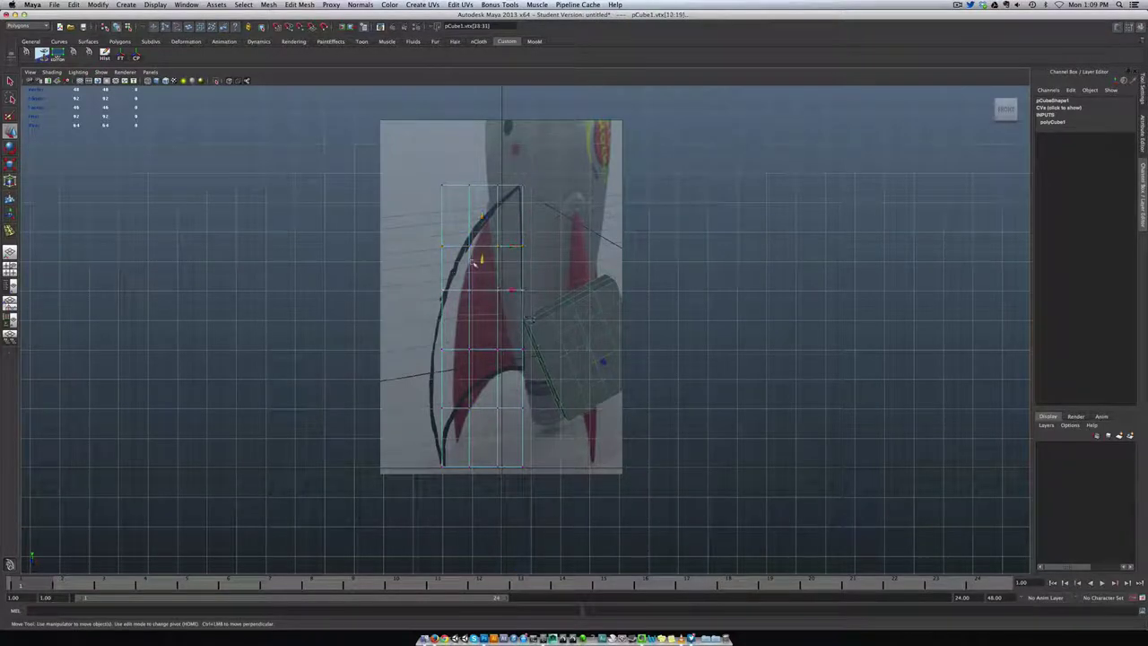
left_click_drag(481, 260, 482, 276)
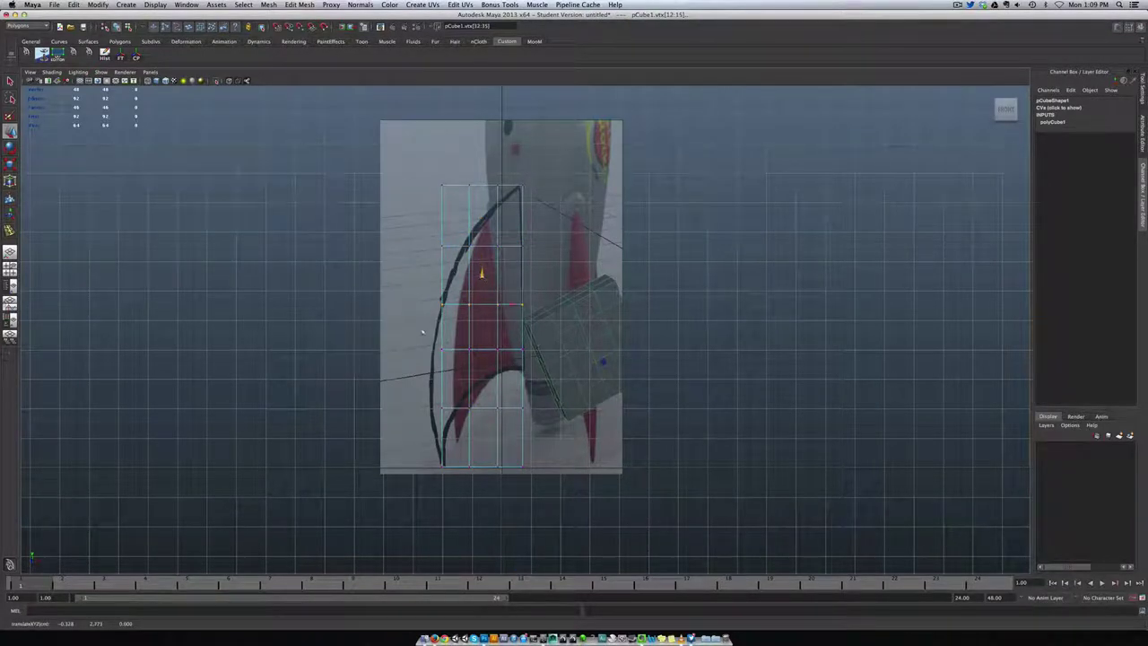
left_click_drag(422, 332, 523, 371)
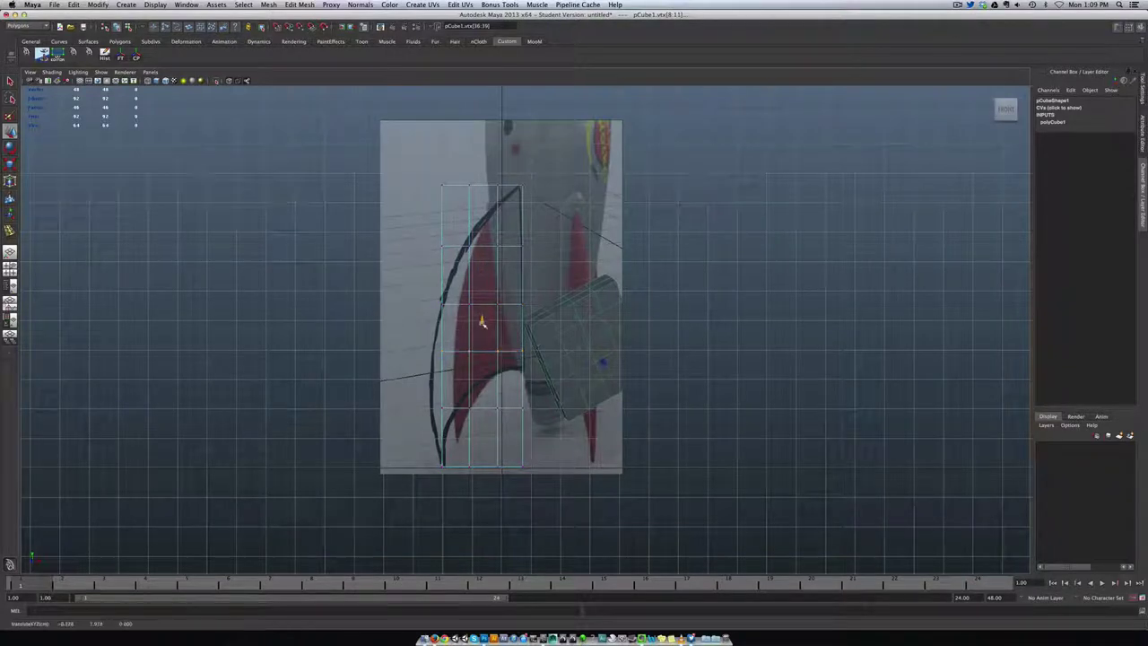
Lower the top vertices of the cube's left three columns to the fin's curved outline, leaving the tip corner in place.
left_click(431, 205)
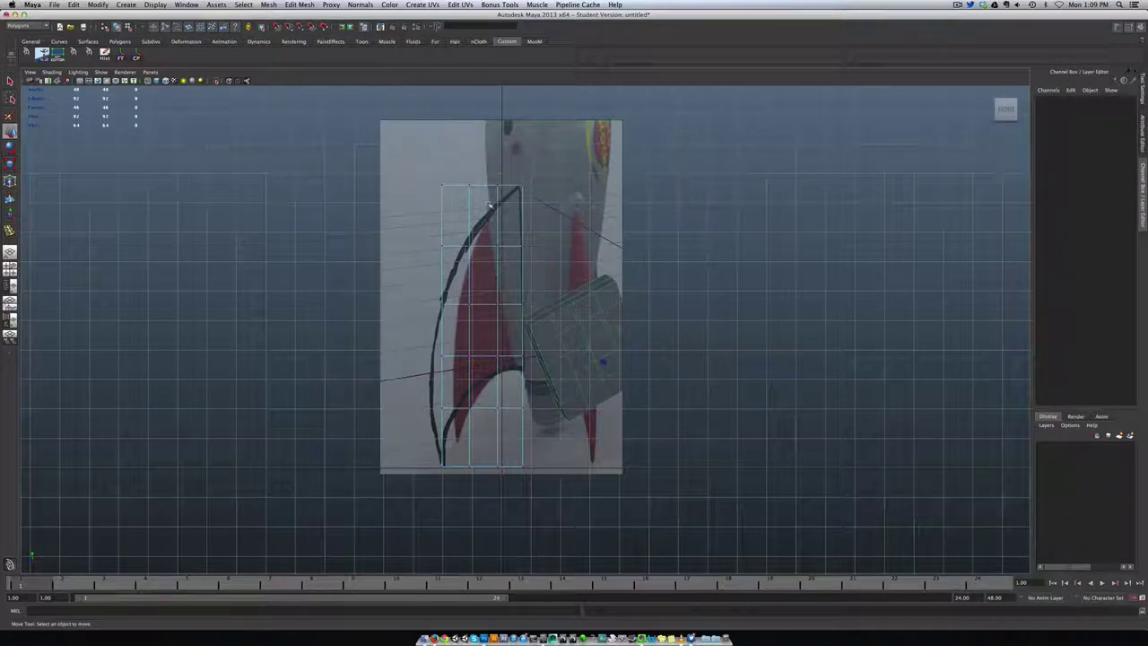
left_click_drag(505, 210, 507, 211)
left_click_drag(469, 155, 470, 174)
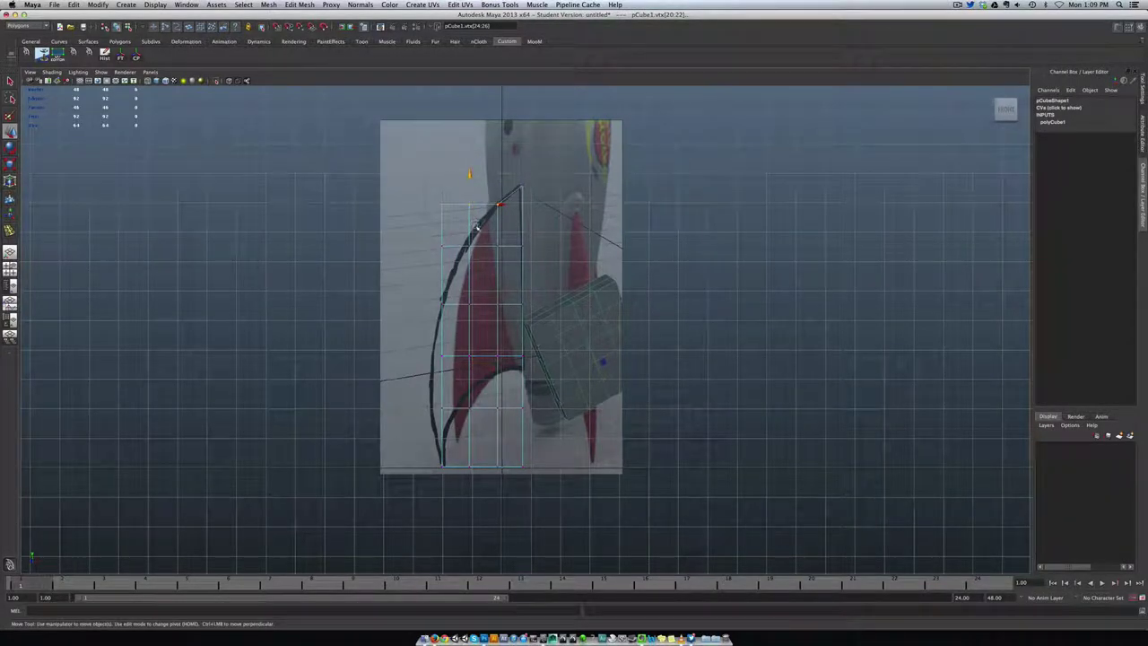
Lower the remaining vertices of the cube's two outer columns so the outer one runs down the fin's curve to its lower point.
left_click_drag(474, 270, 475, 272)
left_click_drag(456, 193, 457, 222)
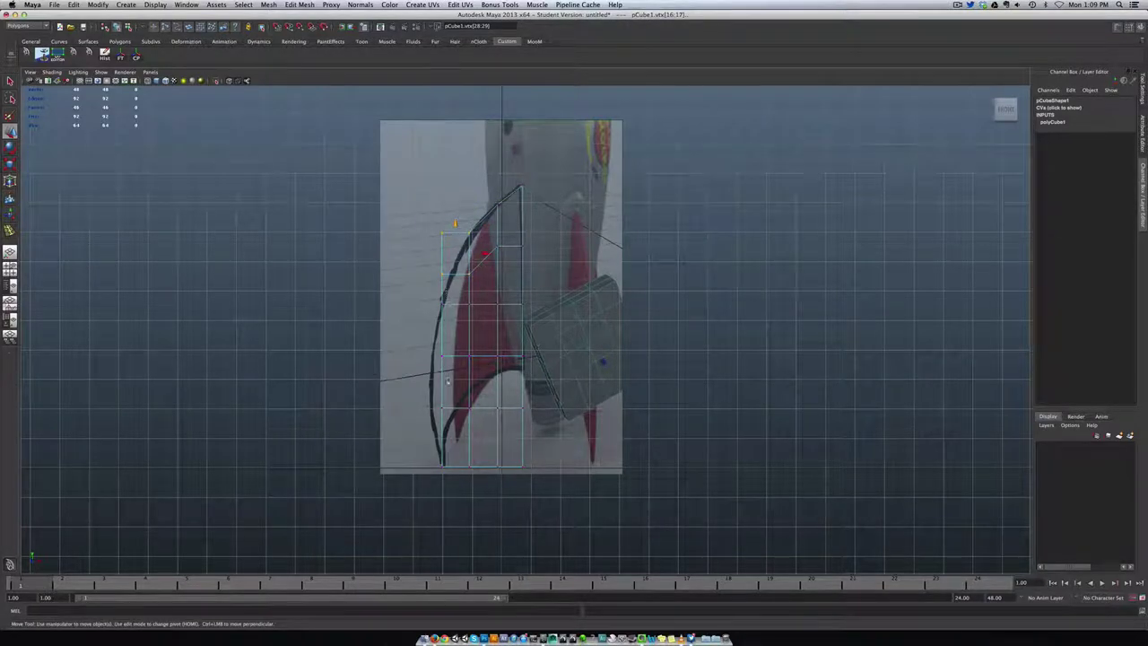
left_click_drag(457, 423, 428, 217)
middle_click_drag(442, 288, 457, 352)
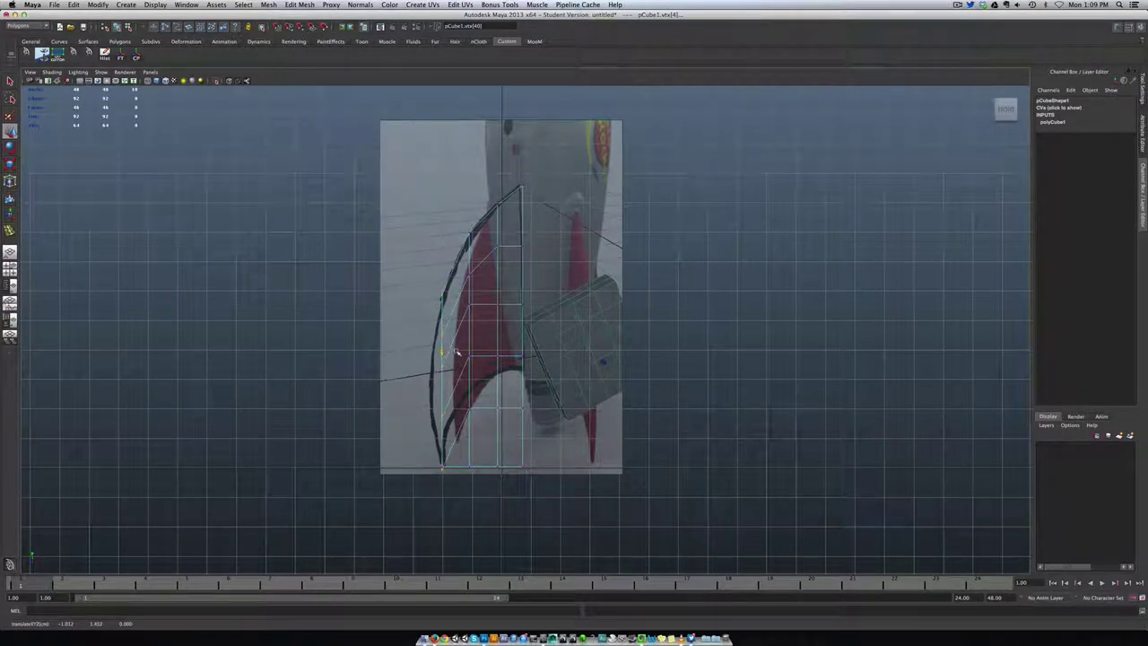
left_click(437, 335)
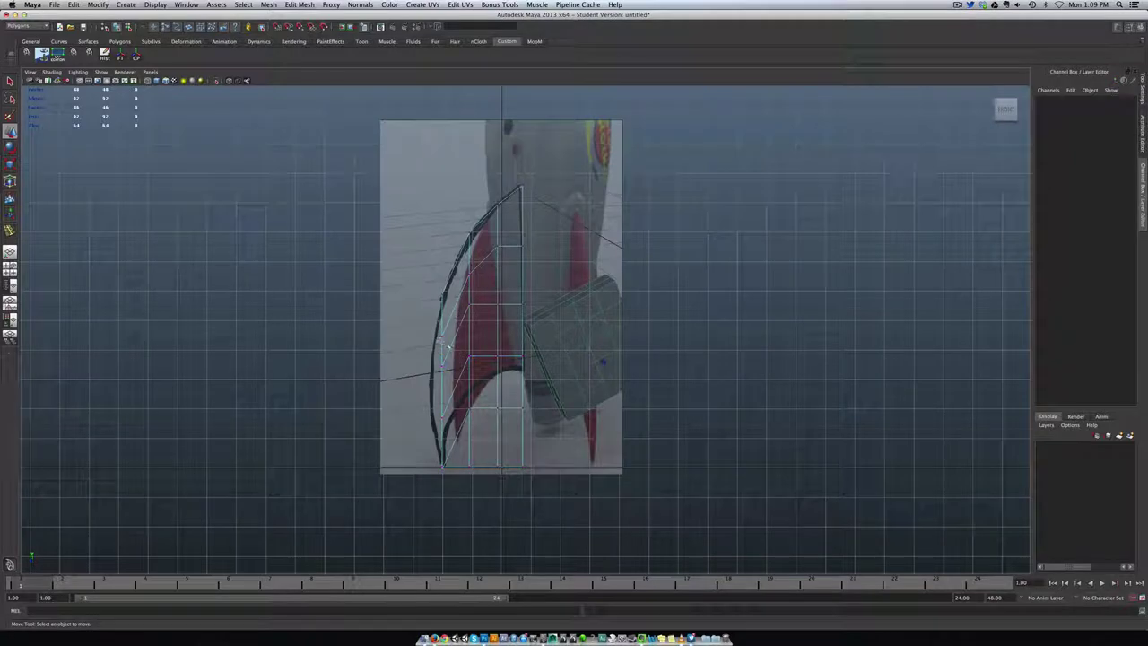
Shift the lower vertices of the cube's outer column outward onto the fin's curved outline.
left_click(453, 338)
mouse_move(456, 339)
left_mouse_down()
mouse_move(446, 339)
mouse_move(452, 371)
mouse_move(432, 366)
left_mouse_up()
left_click(435, 416)
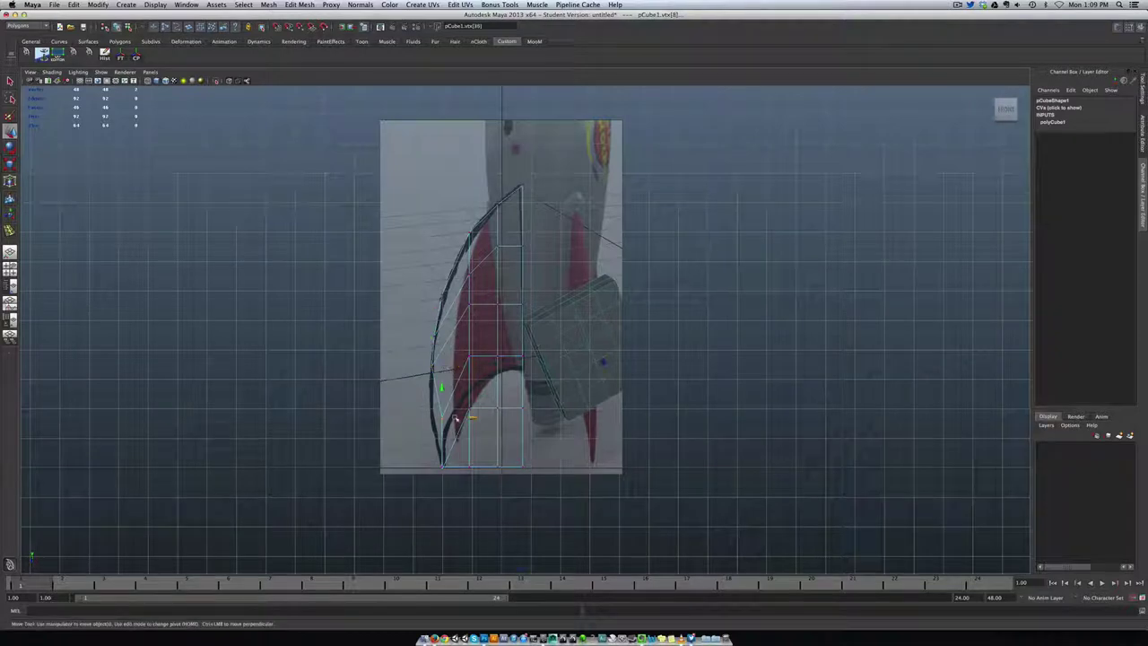
left_click_drag(443, 416, 444, 417)
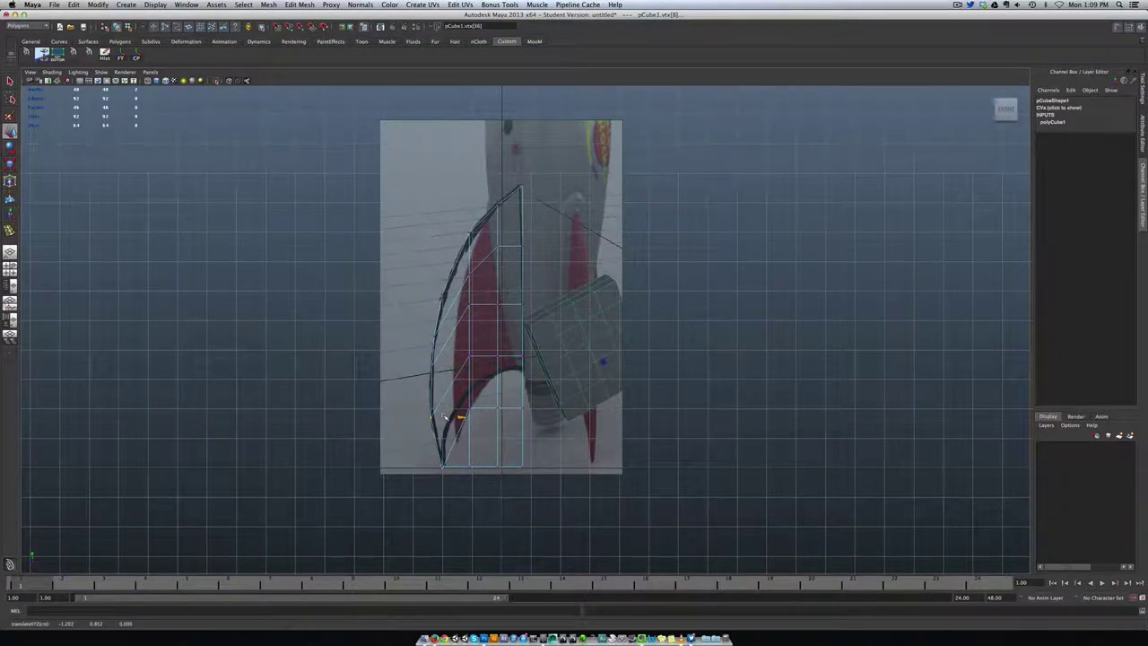
left_click(375, 408)
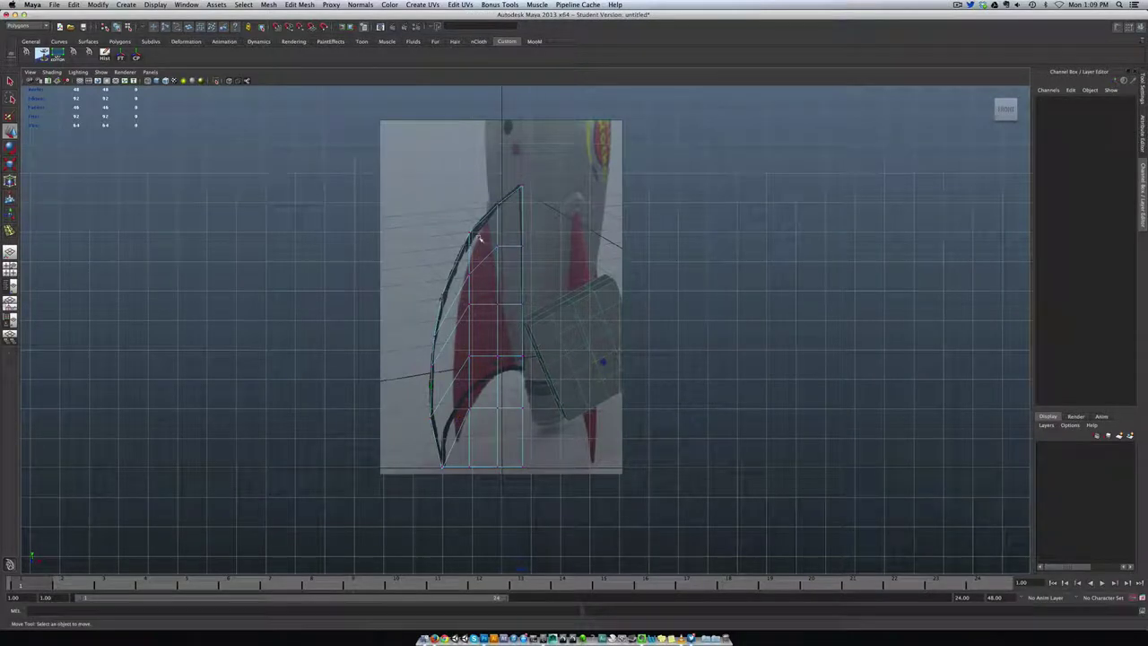
Raise the inner vertices of the second and third horizontal rows so both rows slope up toward the fin's straight edge.
left_click_drag(505, 242, 521, 213)
left_click(516, 234)
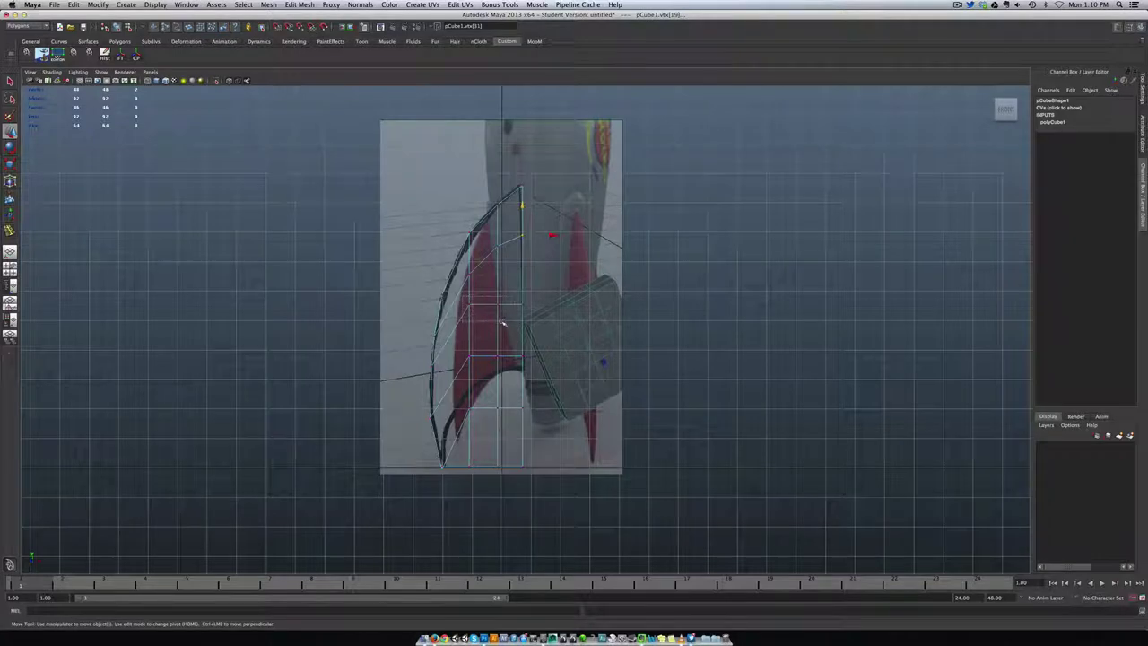
left_click(467, 285)
left_click_drag(468, 287, 522, 239)
left_click_drag(491, 278, 506, 301)
left_click_drag(499, 262, 498, 254)
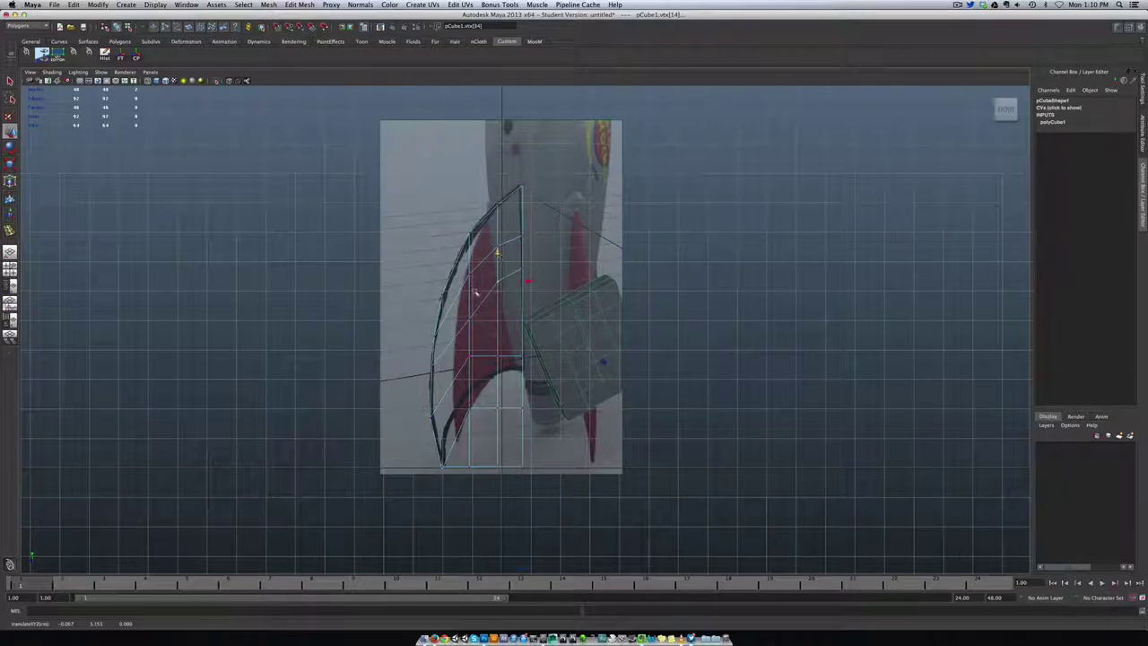
mouse_move(463, 307)
left_mouse_down()
mouse_move(475, 330)
mouse_move(469, 285)
left_mouse_up()
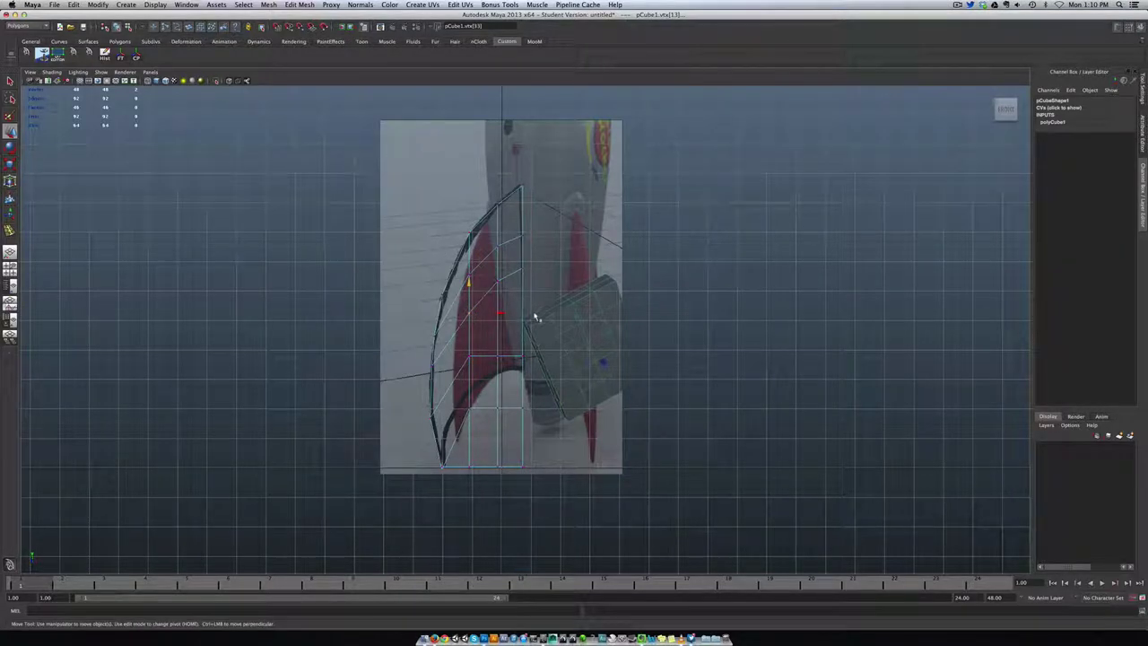
Raise the fourth horizontal row's three inner vertices, staggering them to follow the slope of the rows above.
left_click_drag(527, 381, 529, 383)
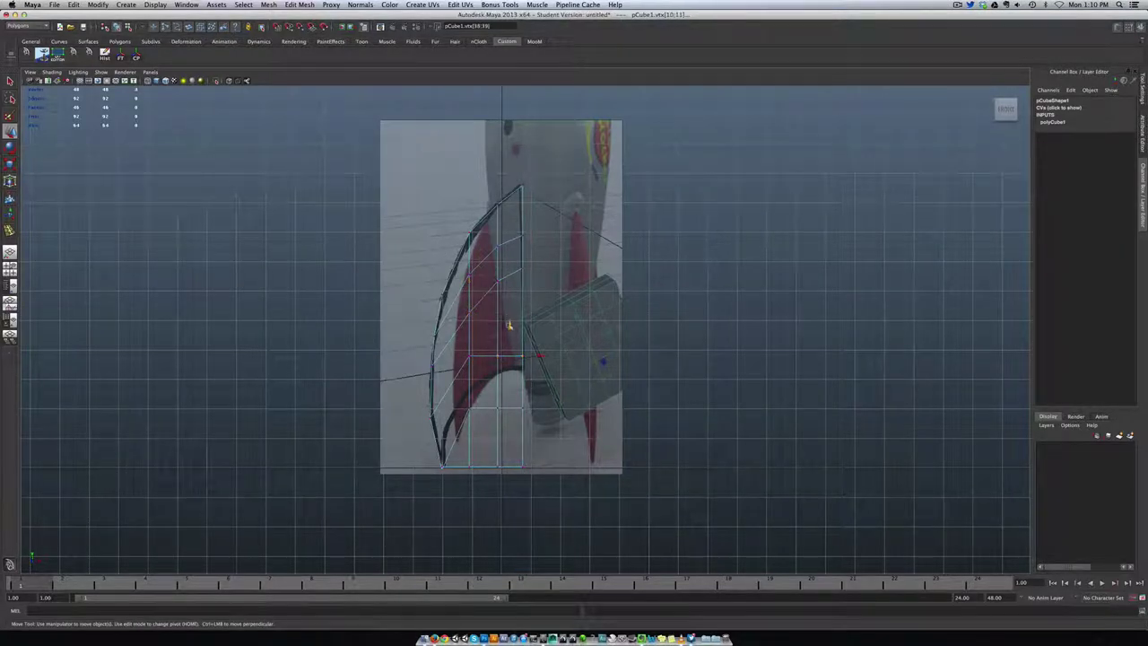
left_click_drag(509, 324, 511, 289)
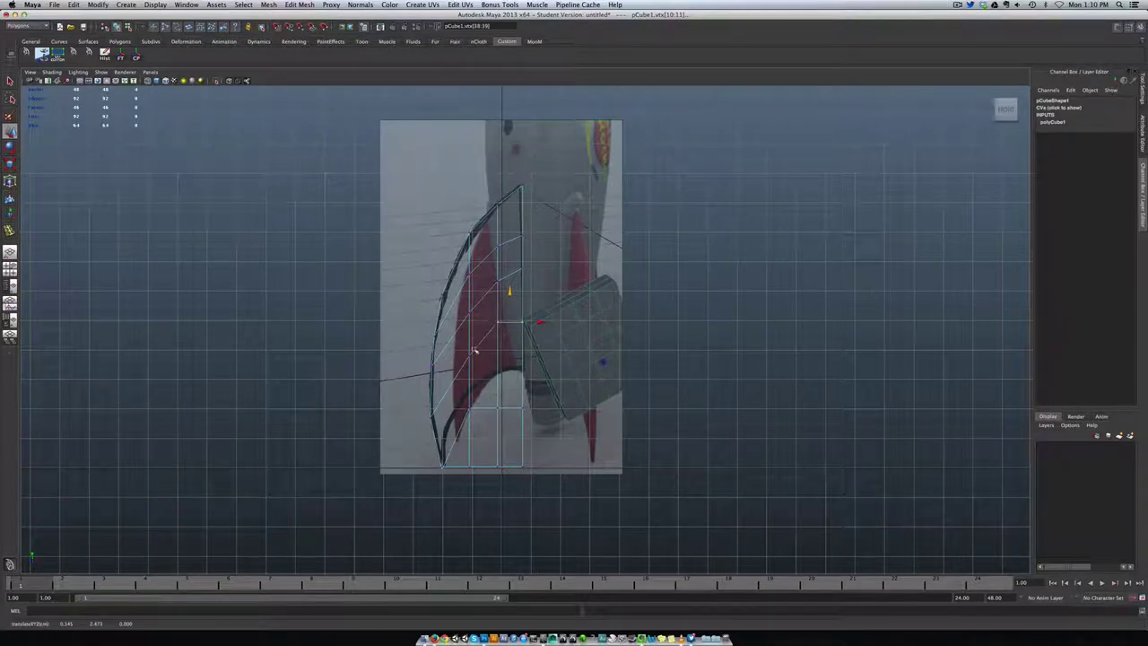
mouse_move(463, 346)
left_mouse_down()
mouse_move(477, 367)
mouse_move(469, 329)
left_mouse_up()
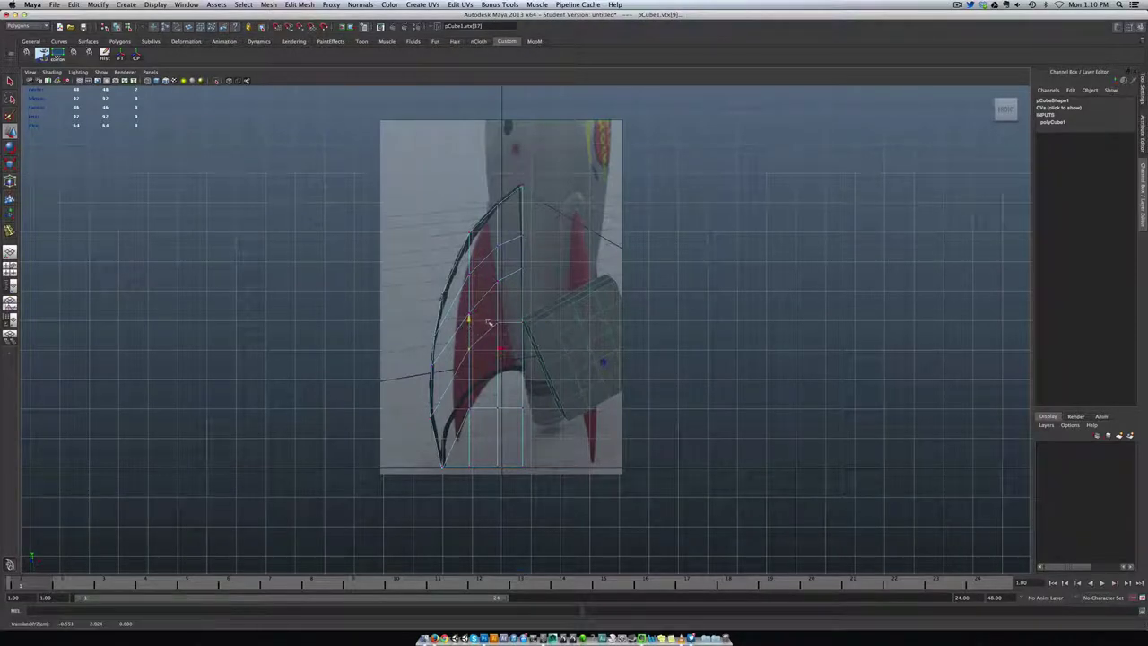
left_click(496, 309)
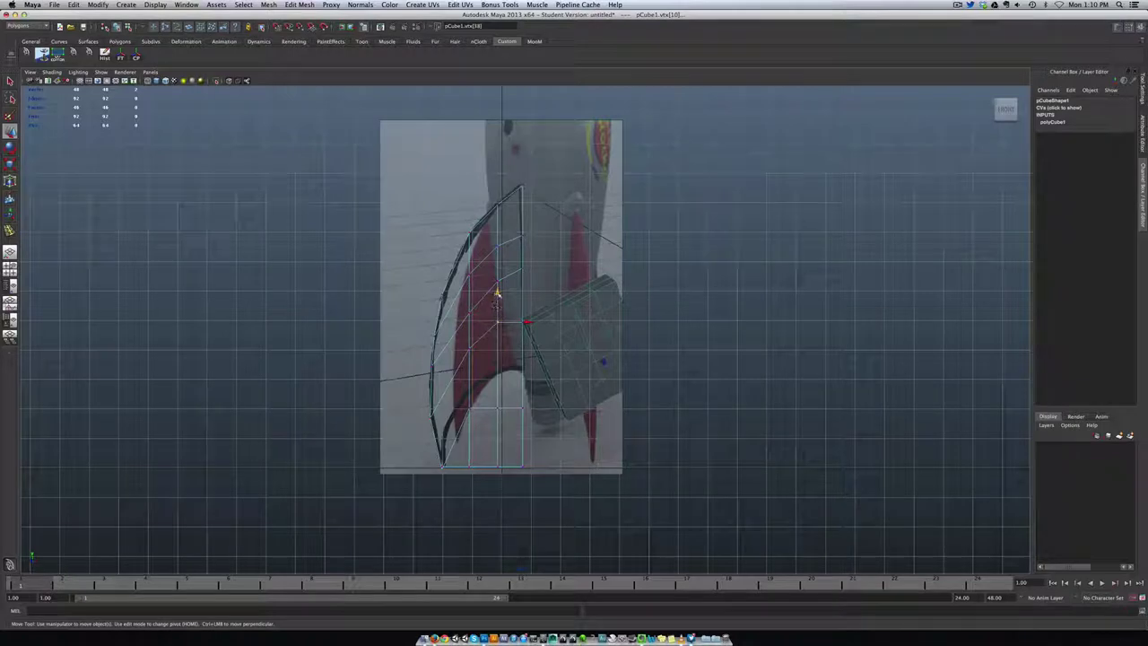
left_click_drag(497, 293, 497, 300)
left_click(529, 330)
middle_click_drag(523, 297, 520, 293)
mouse_move(490, 314)
left_mouse_down()
mouse_move(506, 343)
mouse_move(499, 308)
left_mouse_up()
left_click(529, 326)
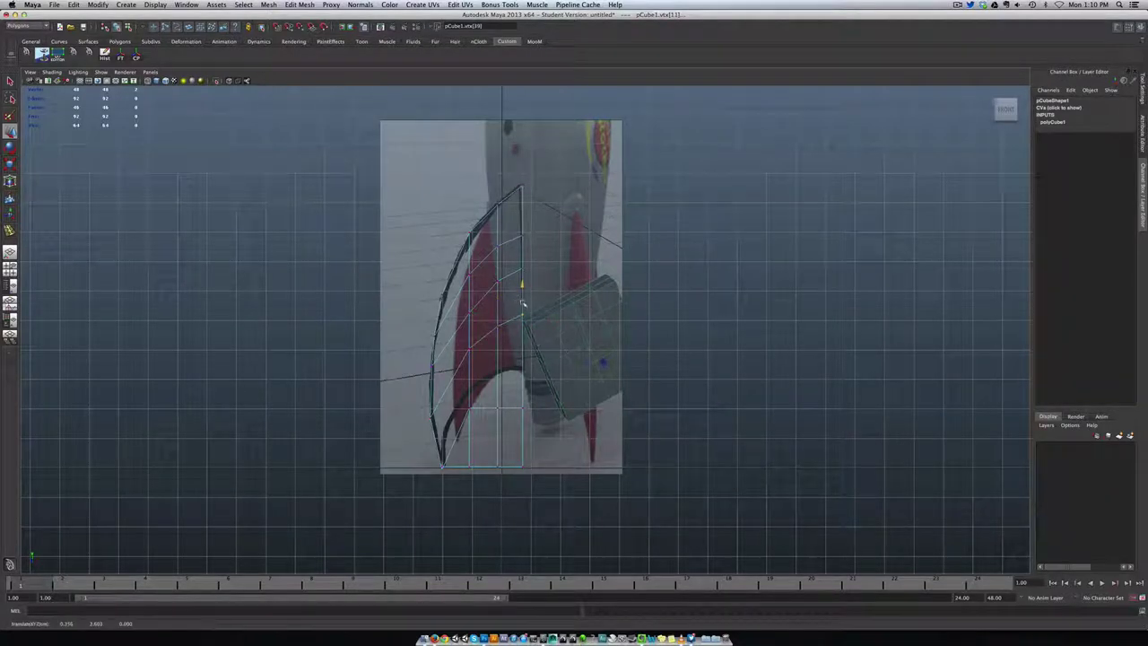
Move the cube's bottom outer corner vertices slightly up and inward at the fin's lower point.
left_click(451, 431)
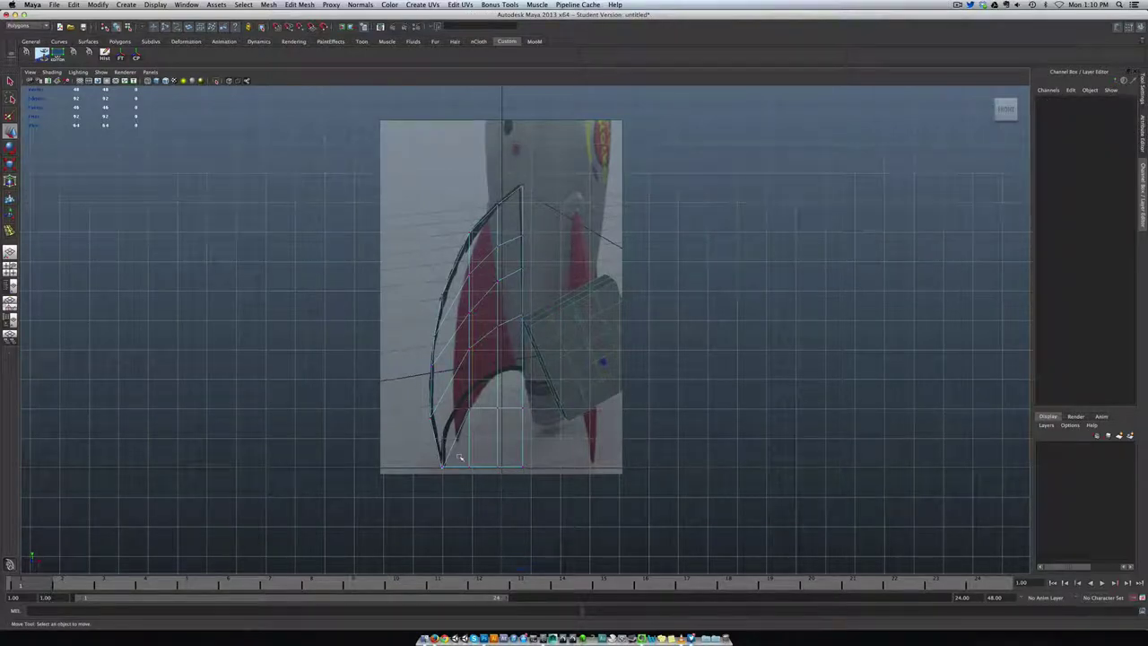
left_click(481, 437)
left_click_drag(468, 437, 427, 454)
left_click(426, 454)
scroll(427, 458, "up", 3)
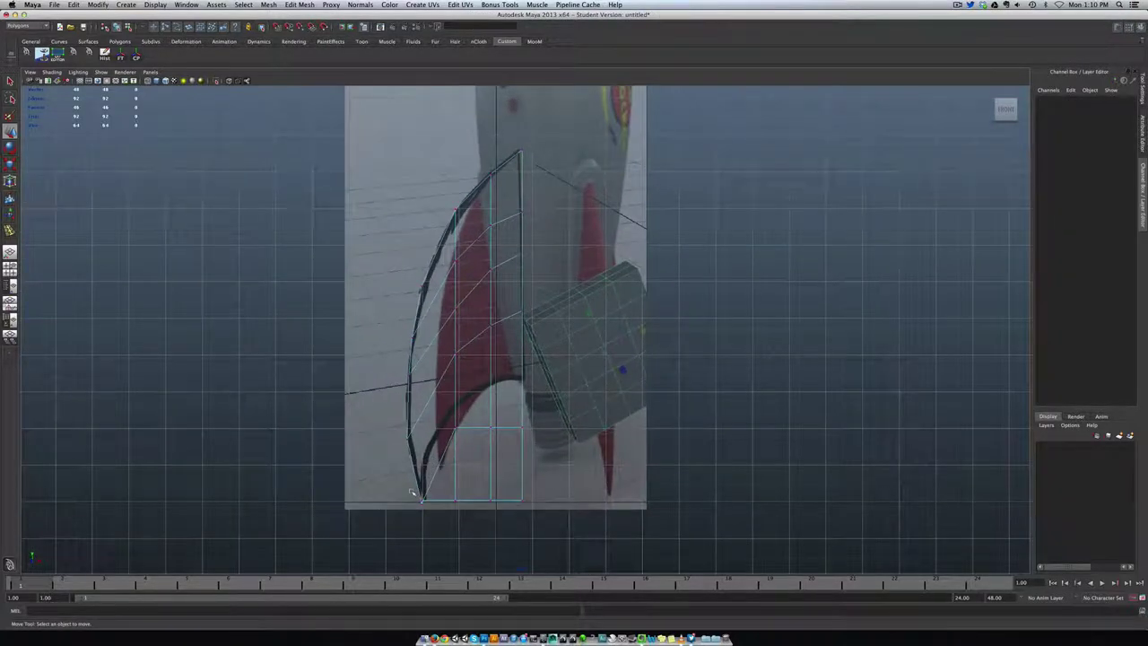
left_click_drag(411, 515, 432, 456)
left_click(433, 511)
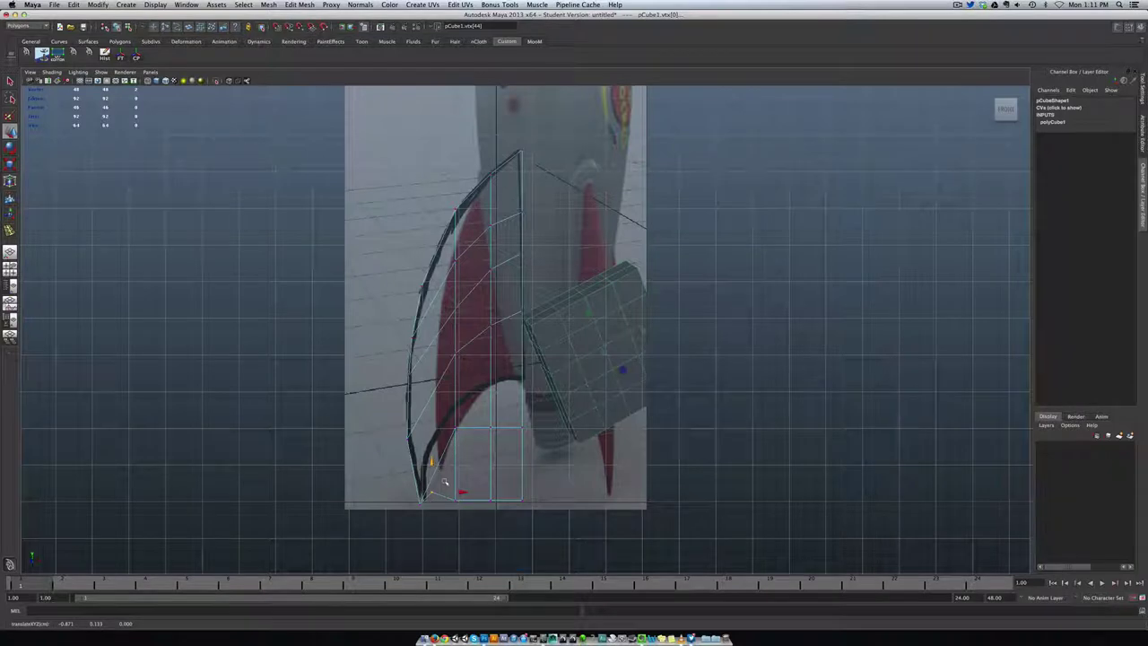
In the perspective view, raise the outer column's vertices just above the corner to separate them from the fin's lower point.
key("space")
left_click_drag(543, 456, 544, 434)
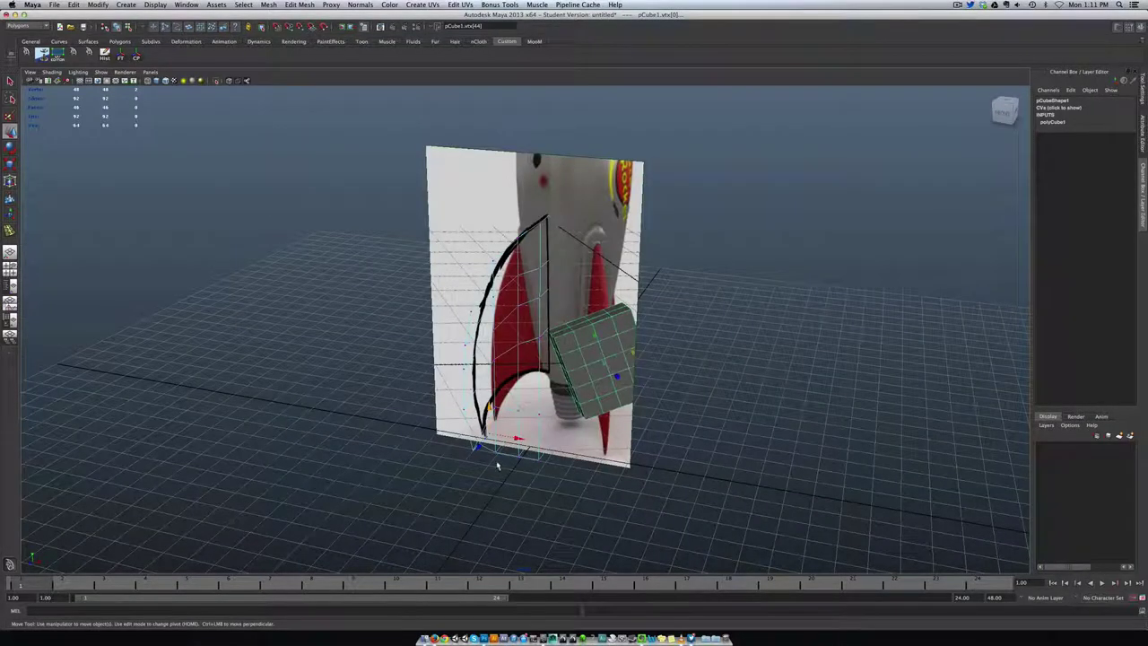
left_click_drag(497, 465, 524, 468, "alt")
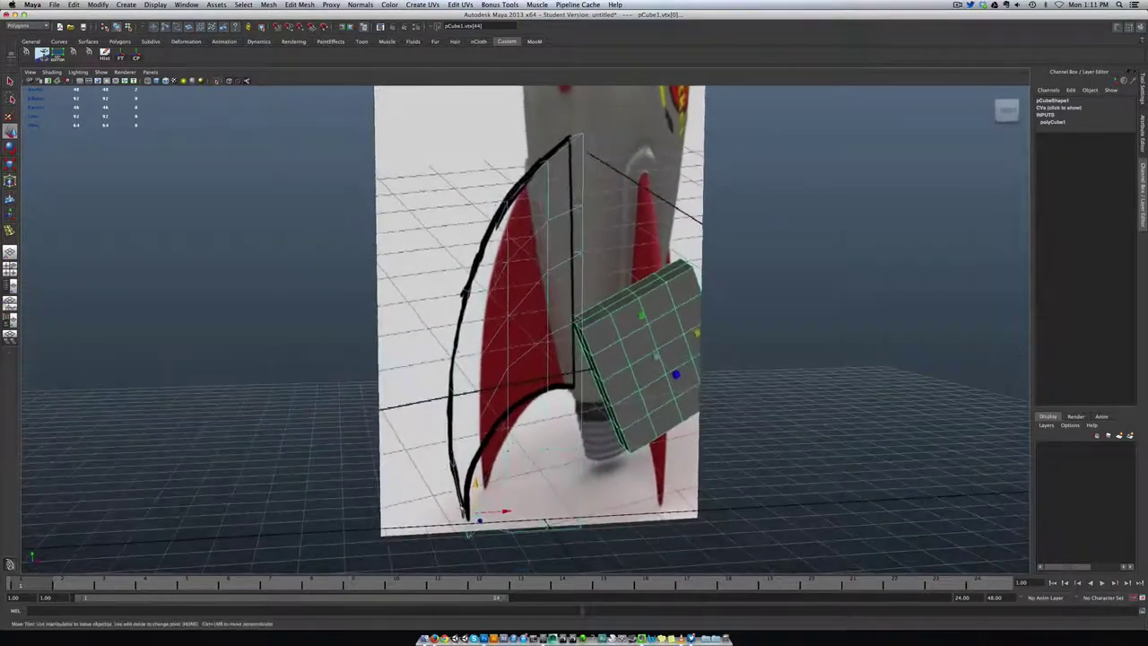
mouse_move(475, 552)
left_mouse_down("alt")
mouse_move(475, 540)
mouse_move(467, 550)
left_mouse_up("alt")
left_click(441, 518)
left_click_drag(458, 495, 457, 456)
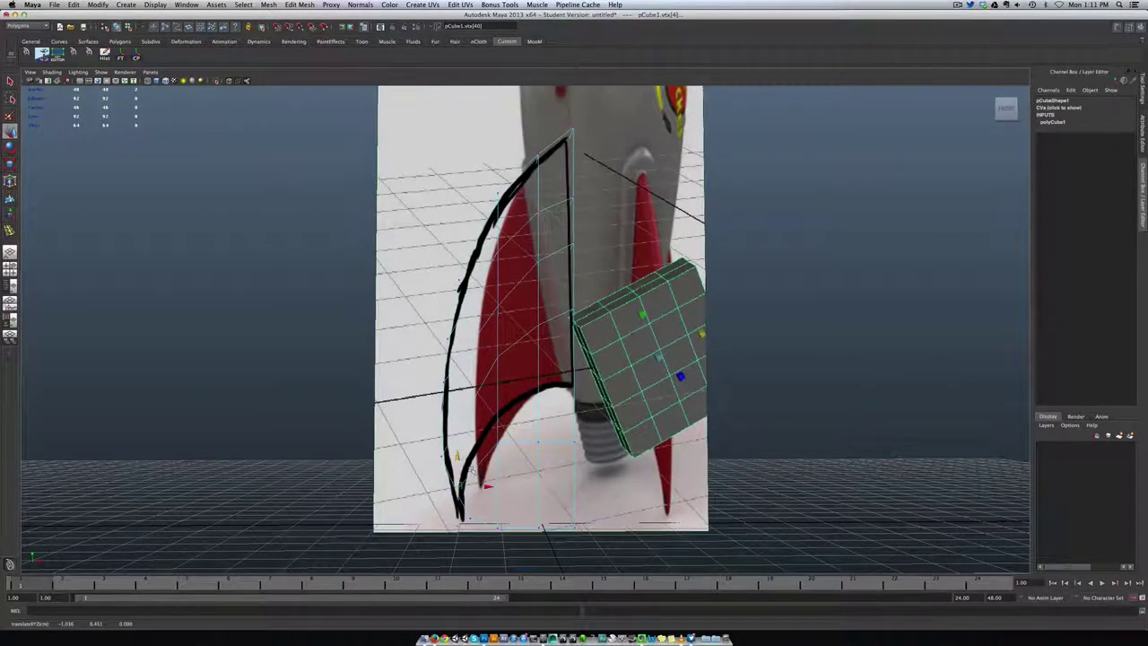
Move the bottom corner vertices and the ones just above them outward to fit the fin's outer curve at its lower point.
left_click_drag(453, 546, 453, 546)
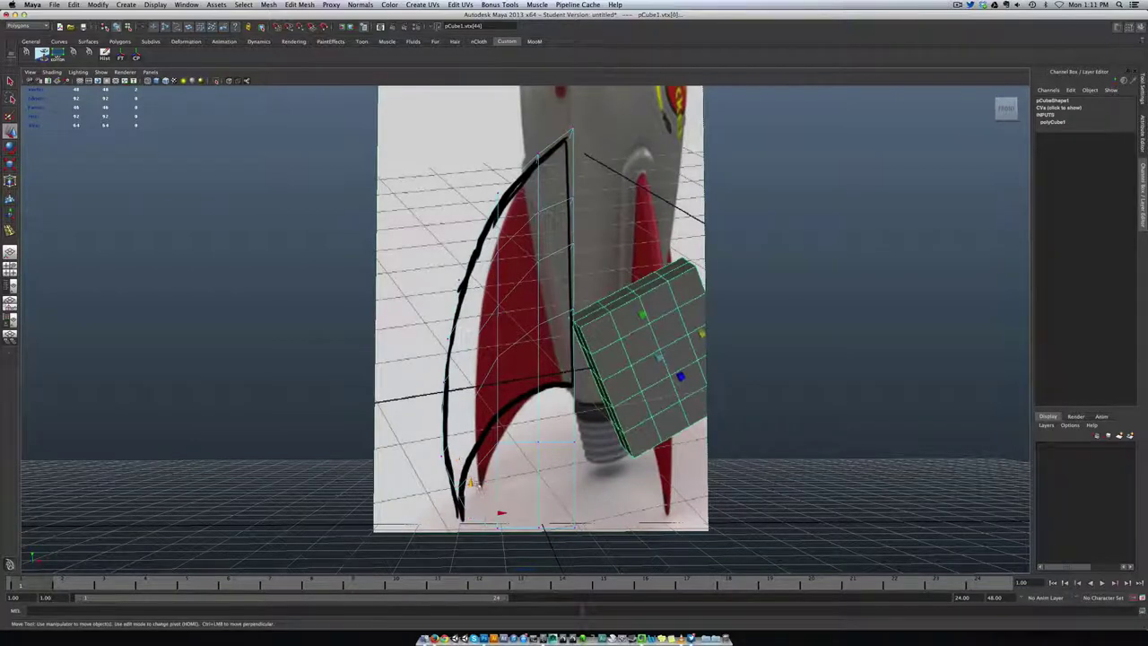
left_click_drag(471, 485, 471, 484)
left_click_drag(501, 522, 474, 520)
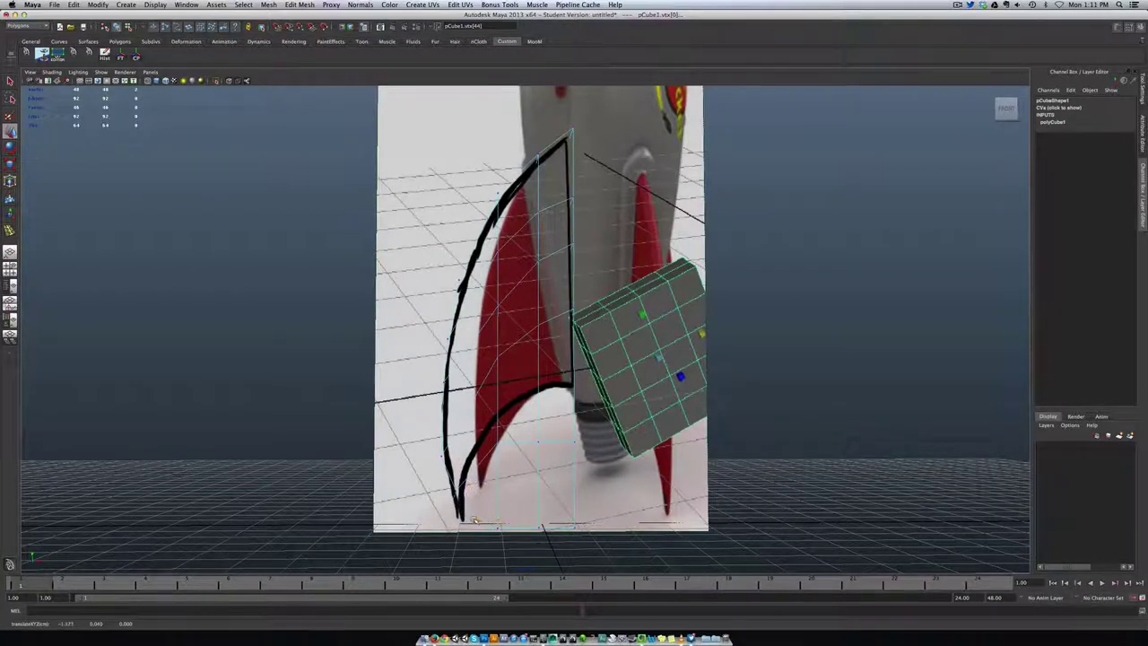
left_click_drag(438, 483, 475, 505)
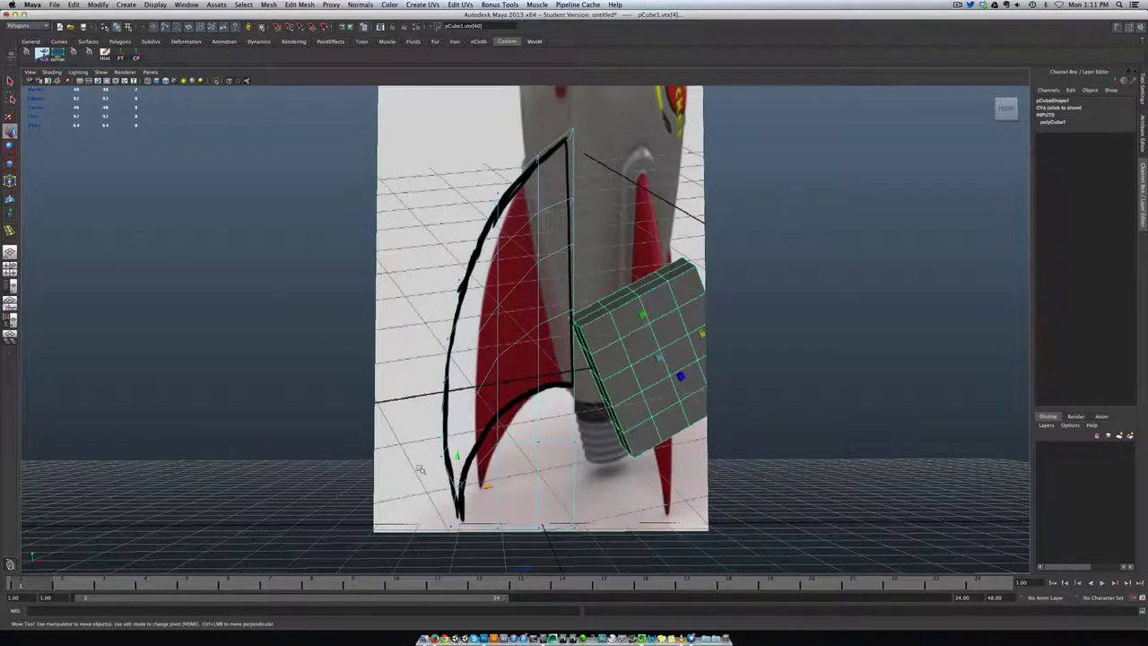
left_click_drag(420, 468, 471, 487)
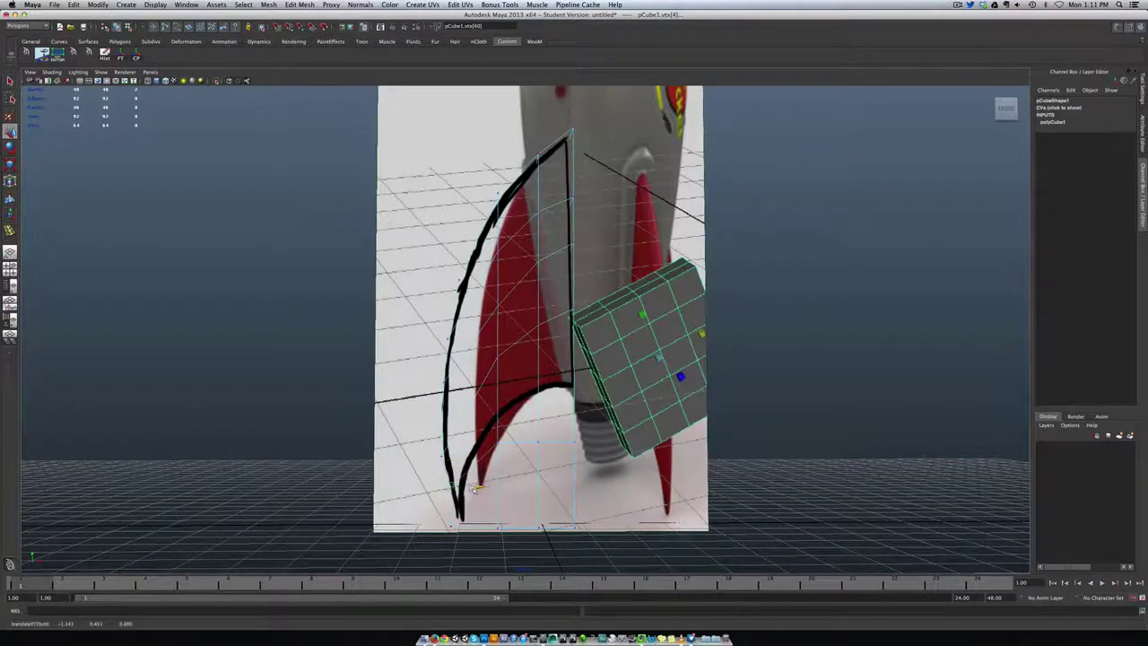
left_click_drag(416, 512, 486, 522)
left_click(470, 531)
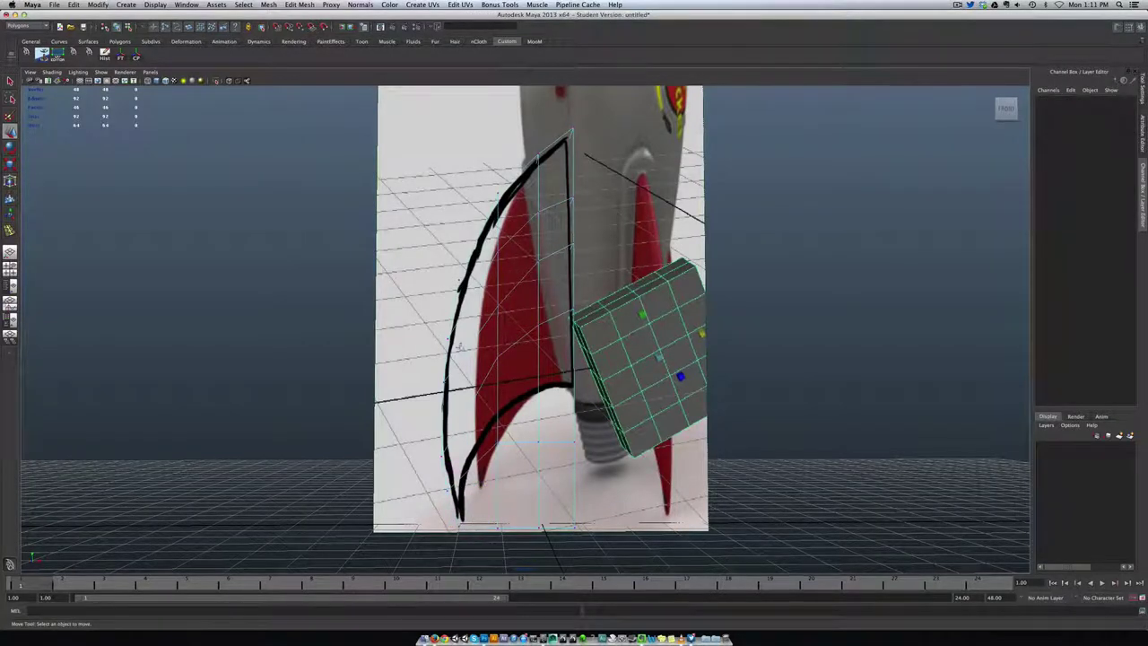
In the front view, raise the fifth horizontal row's three inner vertices to just above the fin's lower inner curve.
left_click_drag(513, 404, 489, 448)
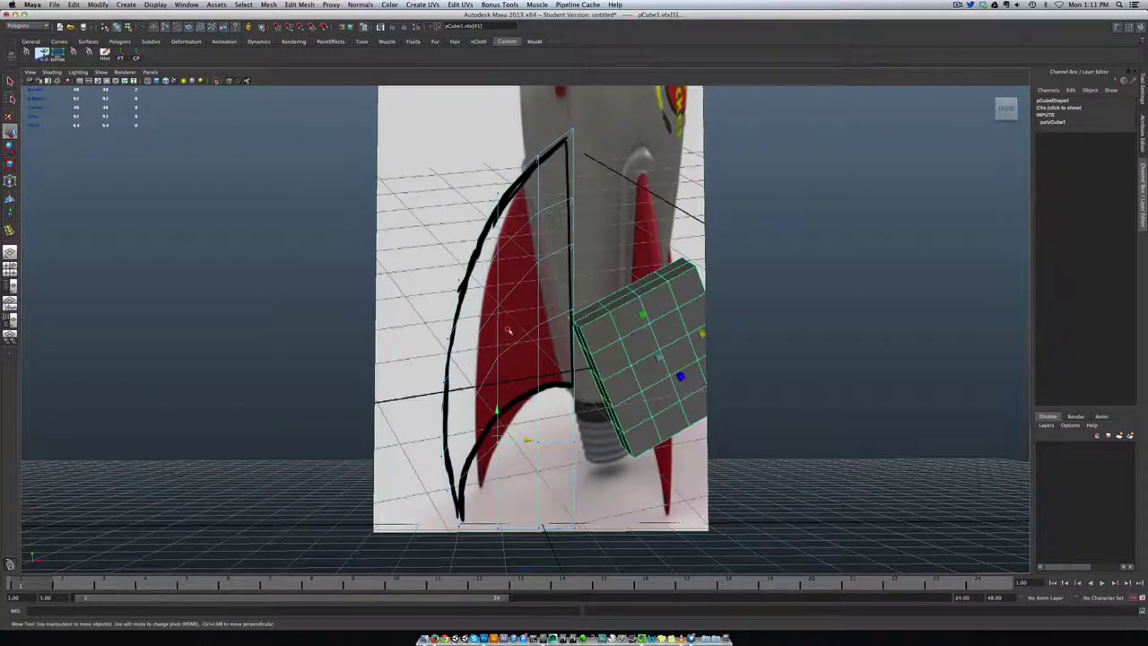
key("space")
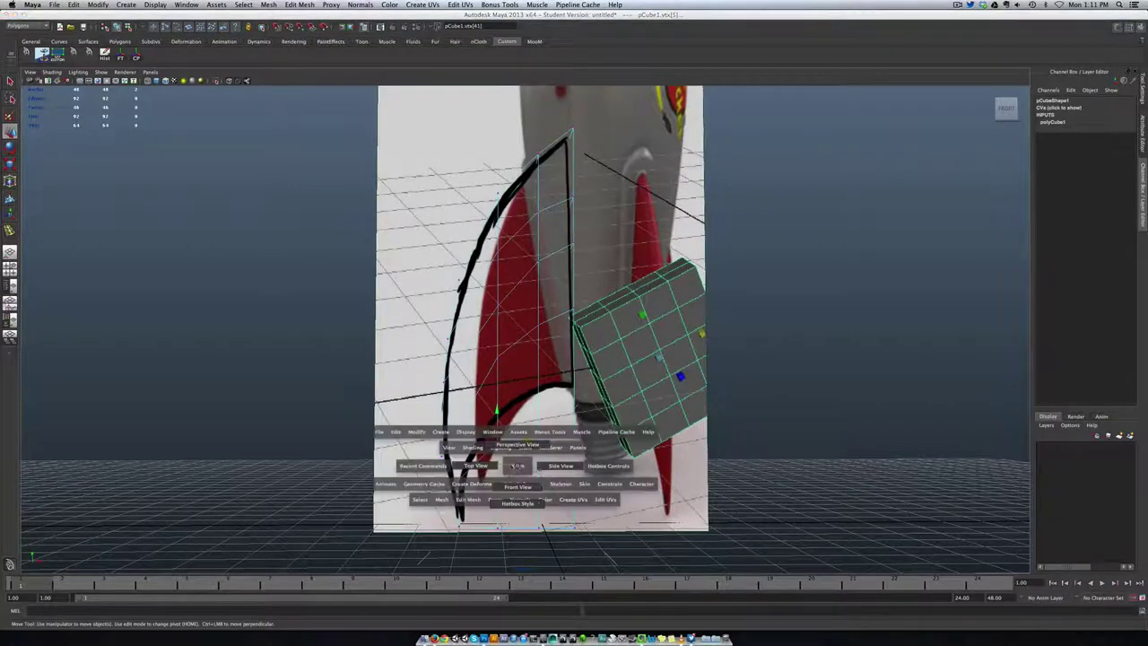
left_click(517, 486)
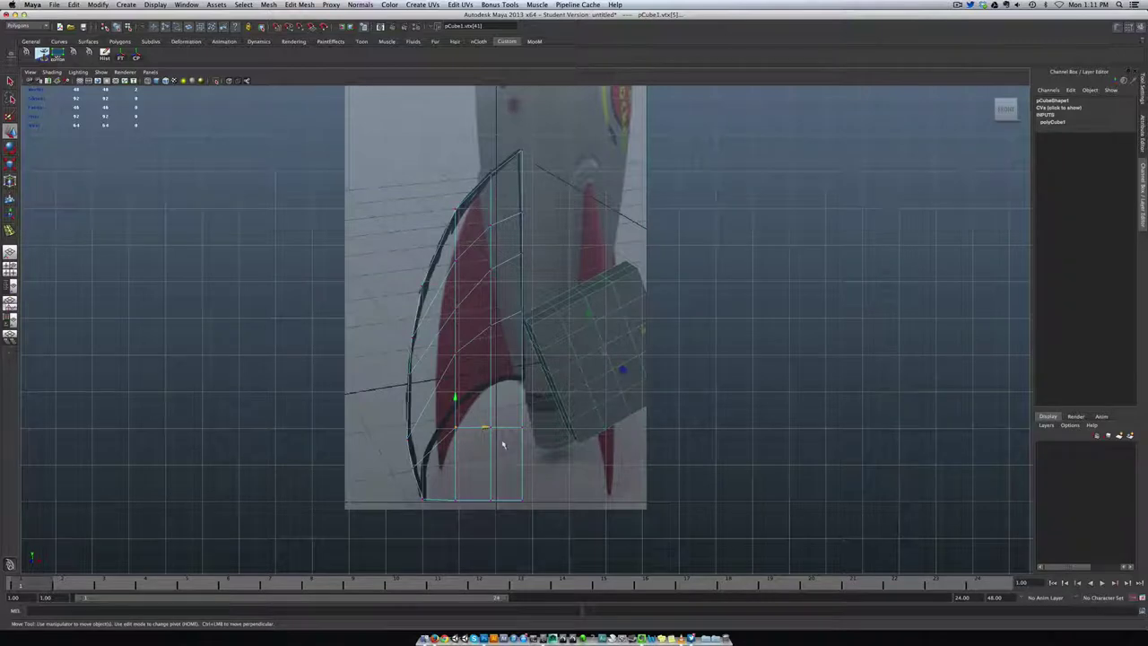
left_click_drag(492, 397, 491, 358)
left_click_drag(521, 410, 526, 353)
left_click_drag(453, 399, 492, 348)
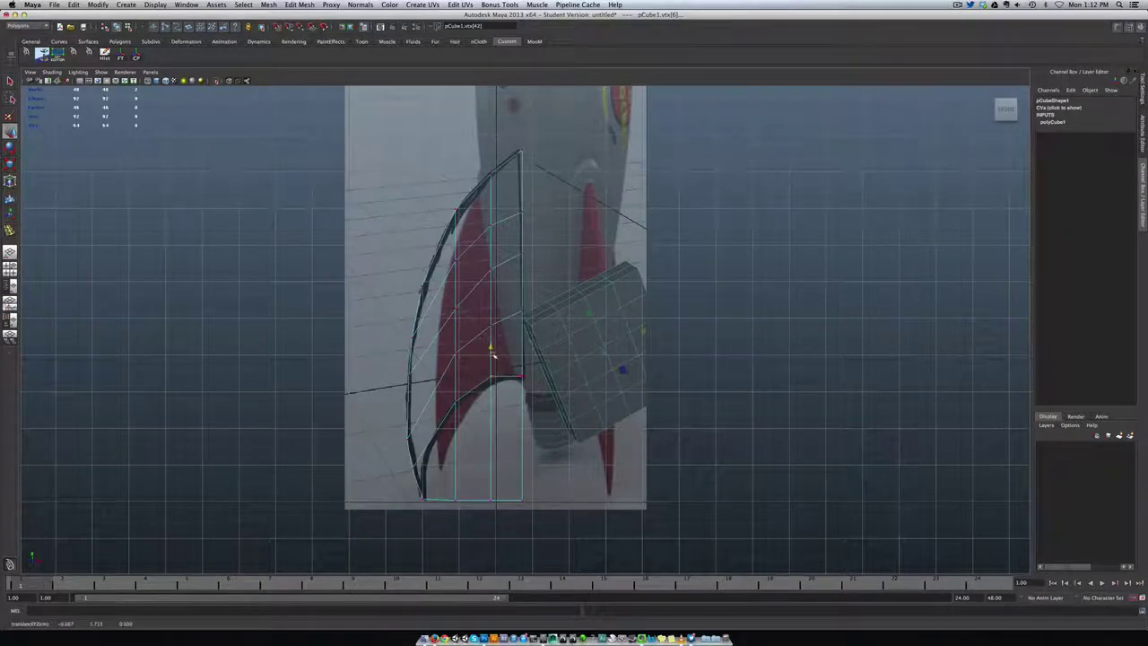
left_click_drag(551, 400, 487, 334)
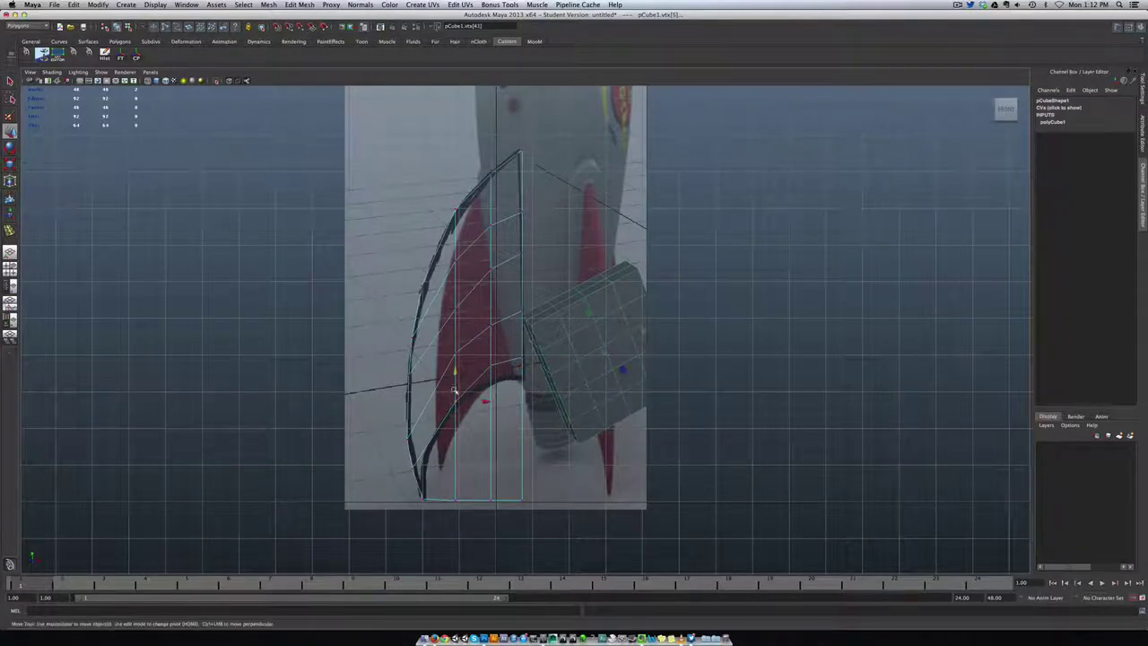
Adjust the height of the fifth row's second-column vertices and the lower outer-column vertices along the fin's outline.
left_click(455, 392)
left_click(410, 404)
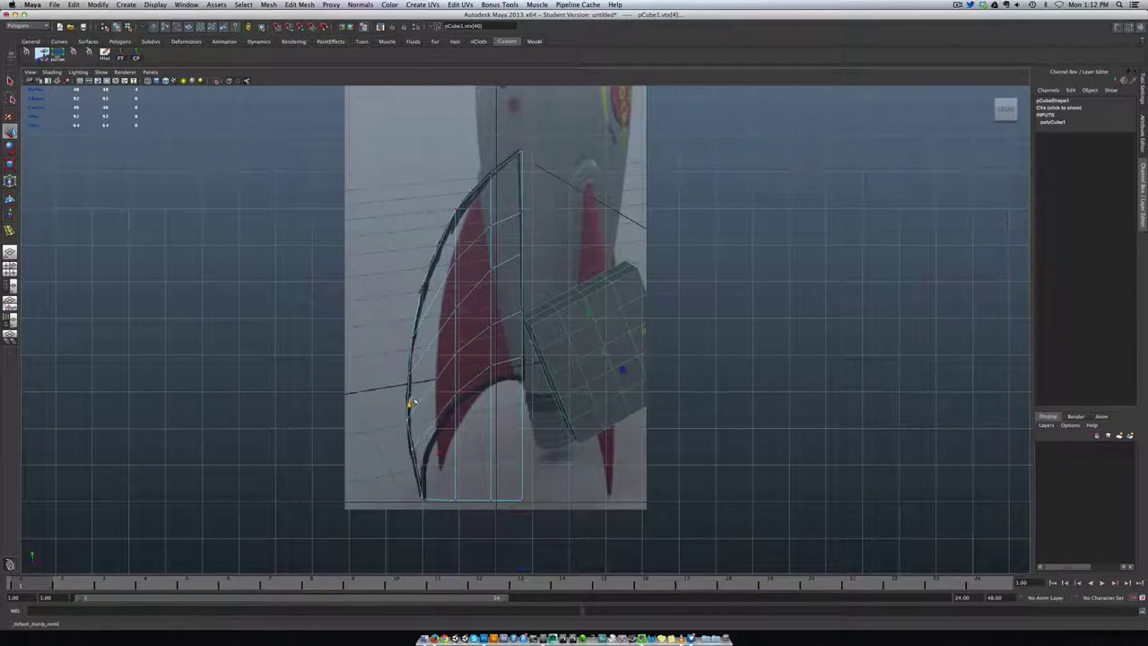
left_click(382, 422)
left_click(426, 452)
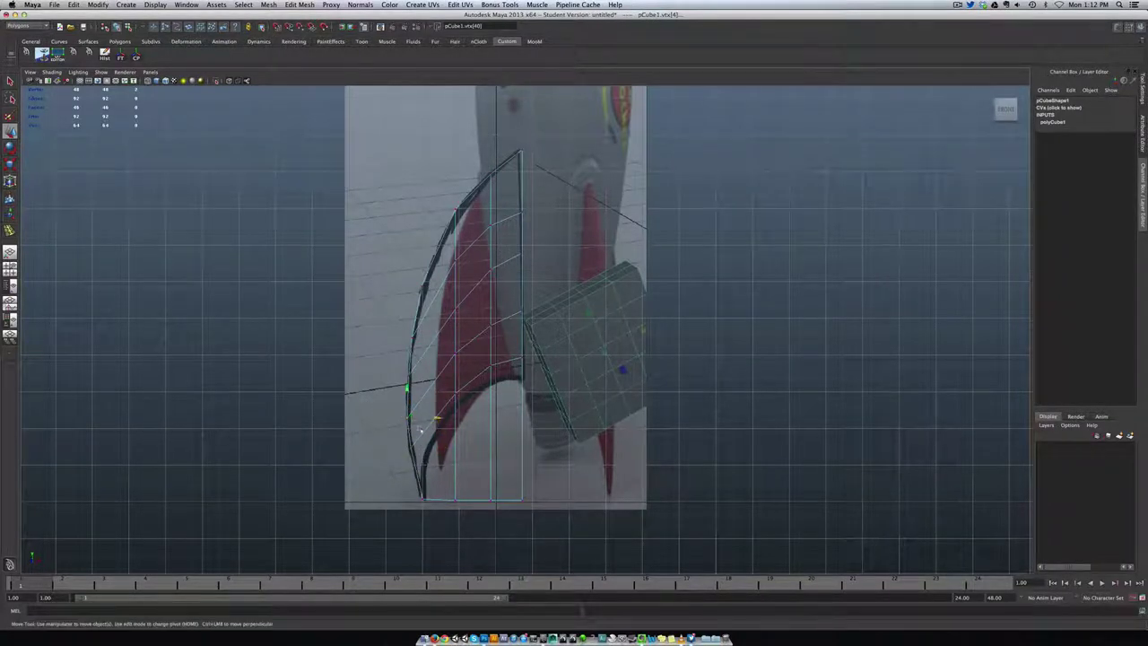
left_click(395, 400)
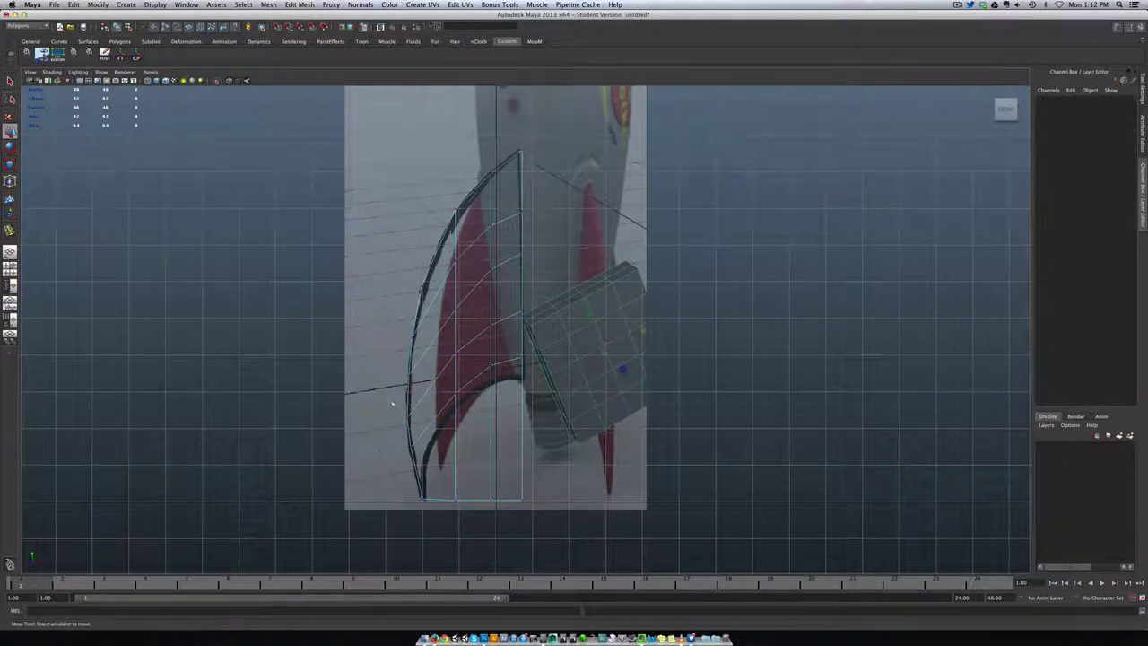
mouse_move(395, 405)
left_mouse_down()
mouse_move(420, 430)
mouse_move(408, 388)
left_mouse_up()
left_click(348, 371)
Raise the bottom-row vertices of the cube's three inner columns onto the fin's lower inner curve.
left_click_drag(440, 481, 479, 545)
left_click_drag(454, 470, 510, 532)
left_click_drag(491, 473, 437, 402)
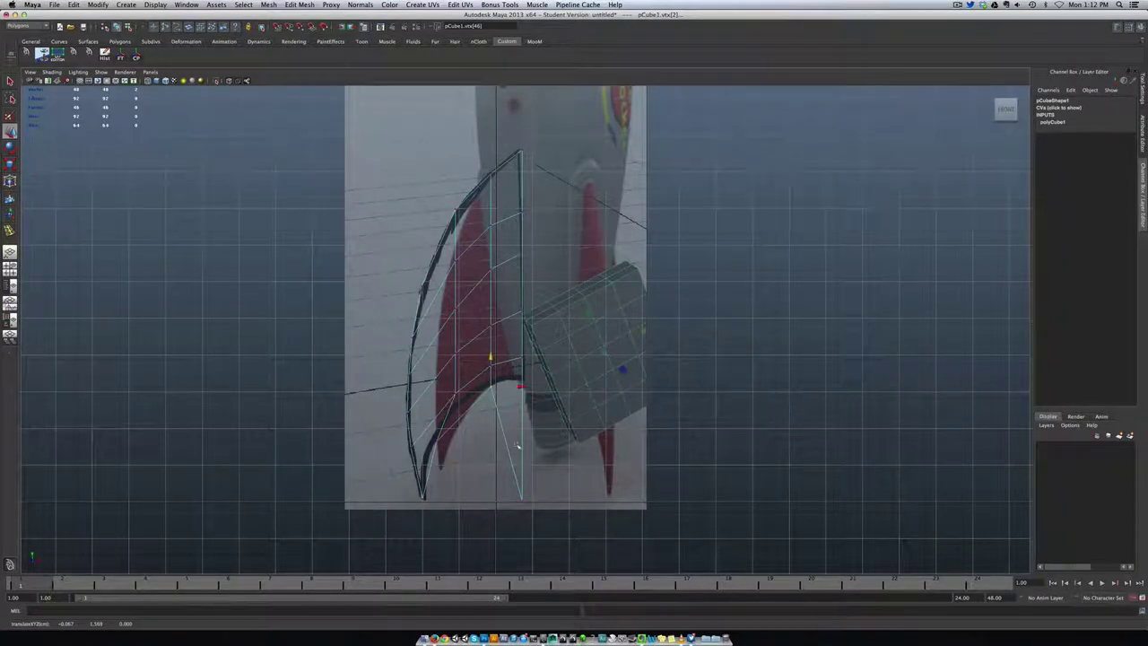
left_click_drag(498, 480, 557, 543)
left_click_drag(520, 469, 518, 350)
left_click(585, 334)
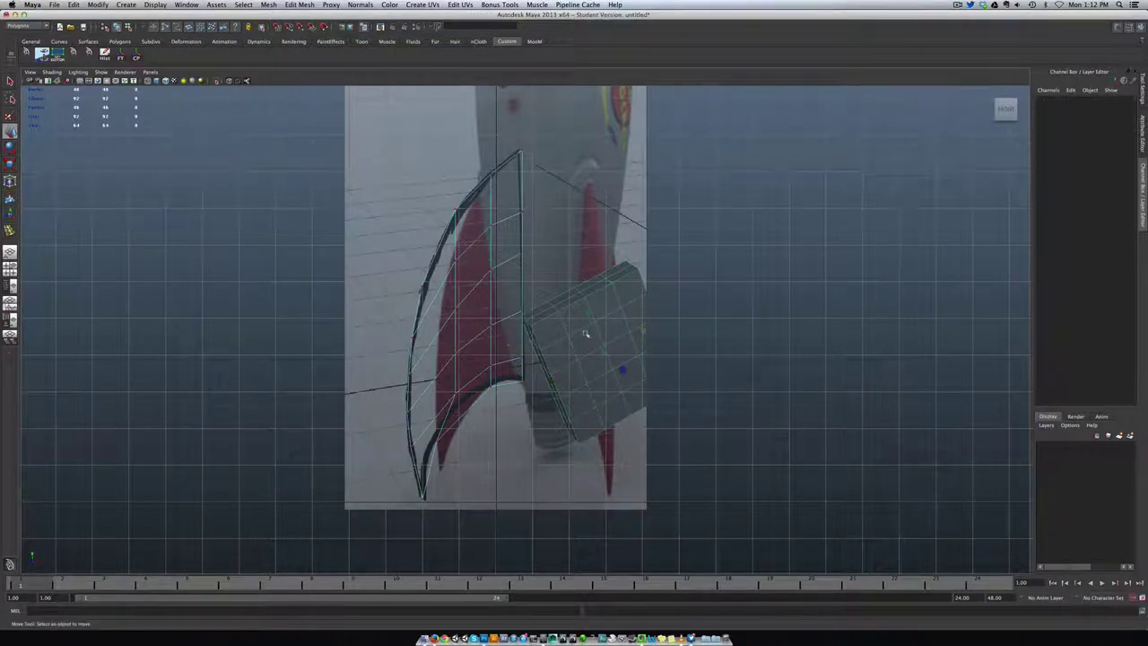
Raise the fourth- and fifth-row vertices of the two columns nearest the fin's straight edge to even out the grid.
left_click_drag(481, 357, 554, 369)
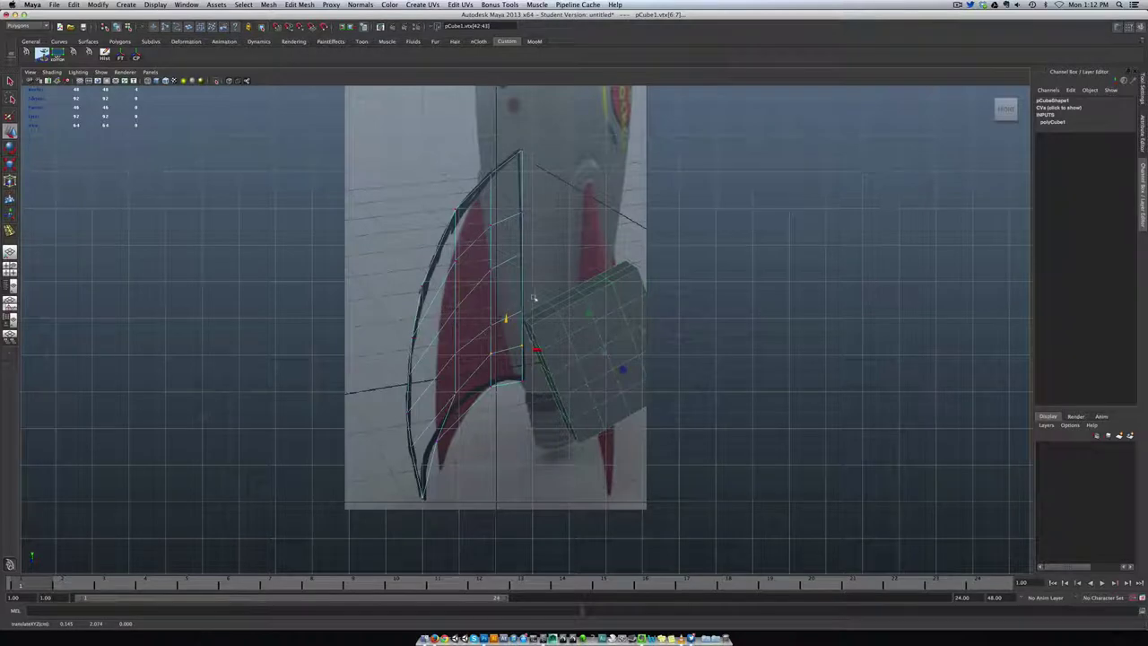
left_click_drag(535, 297, 482, 333)
left_click_drag(504, 289, 506, 273)
left_click_drag(482, 339, 491, 332)
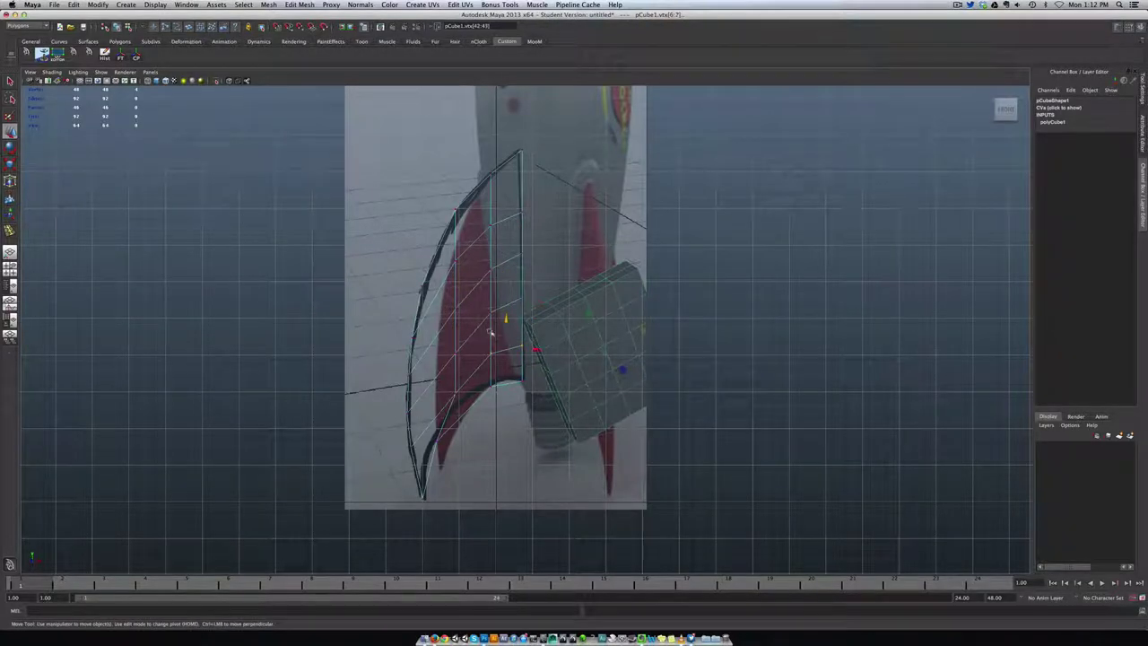
Move the bottom-row vertices of the cube's two middle columns to refine the fit along the fin's lower inner curve.
left_click(480, 382)
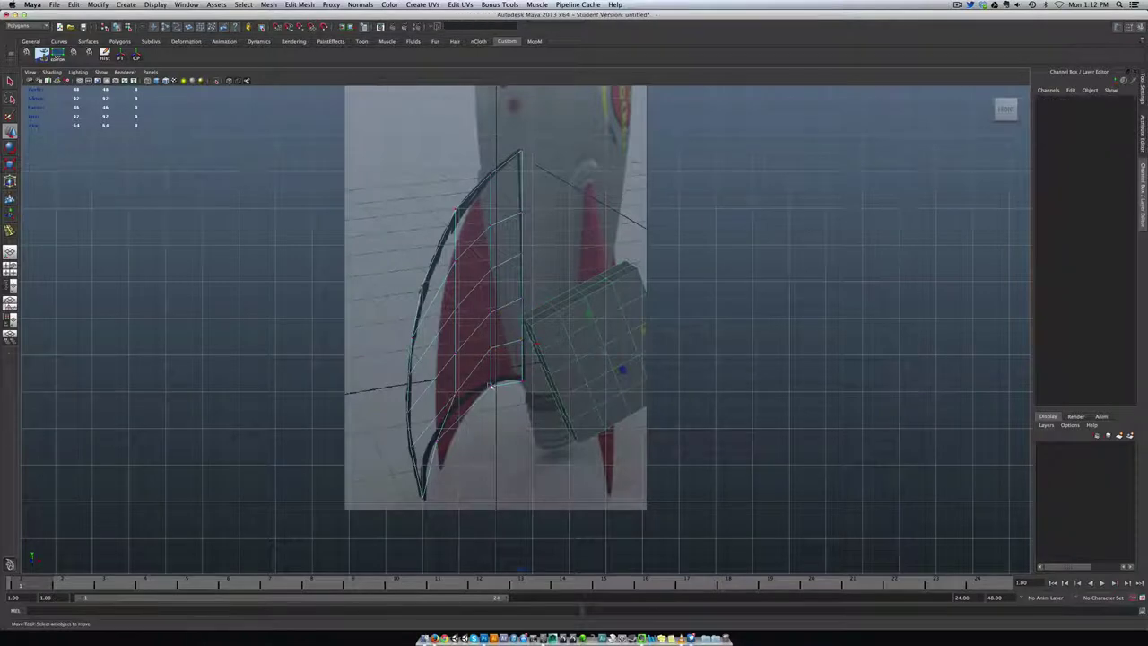
left_click(487, 382)
left_click_drag(490, 358, 489, 355)
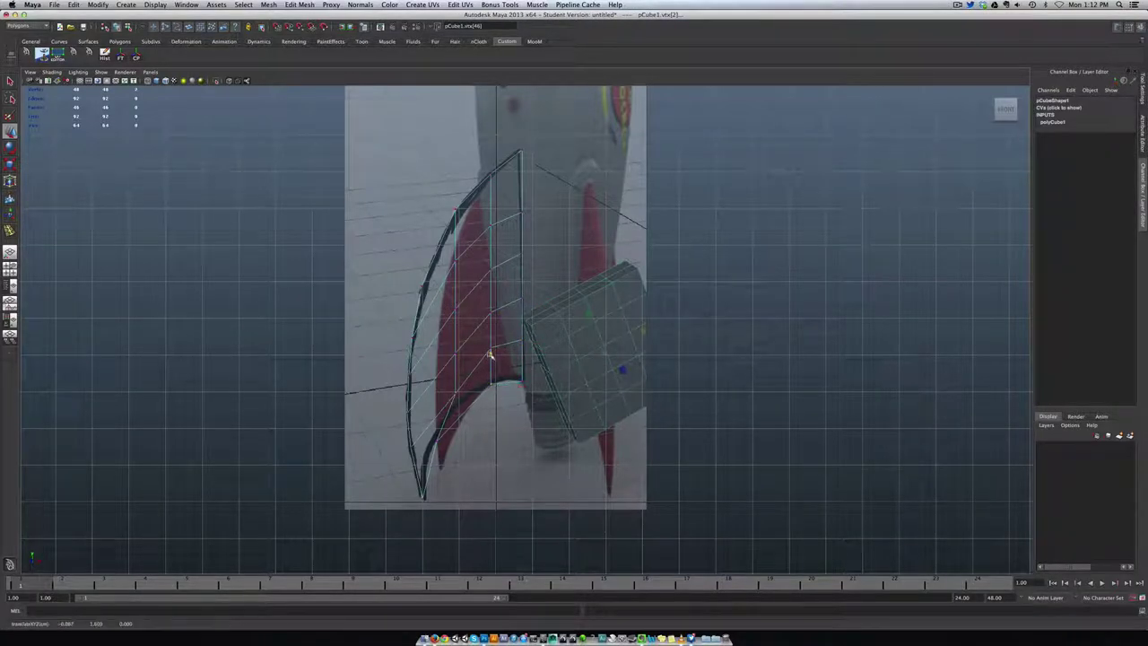
left_click_drag(433, 434, 451, 411)
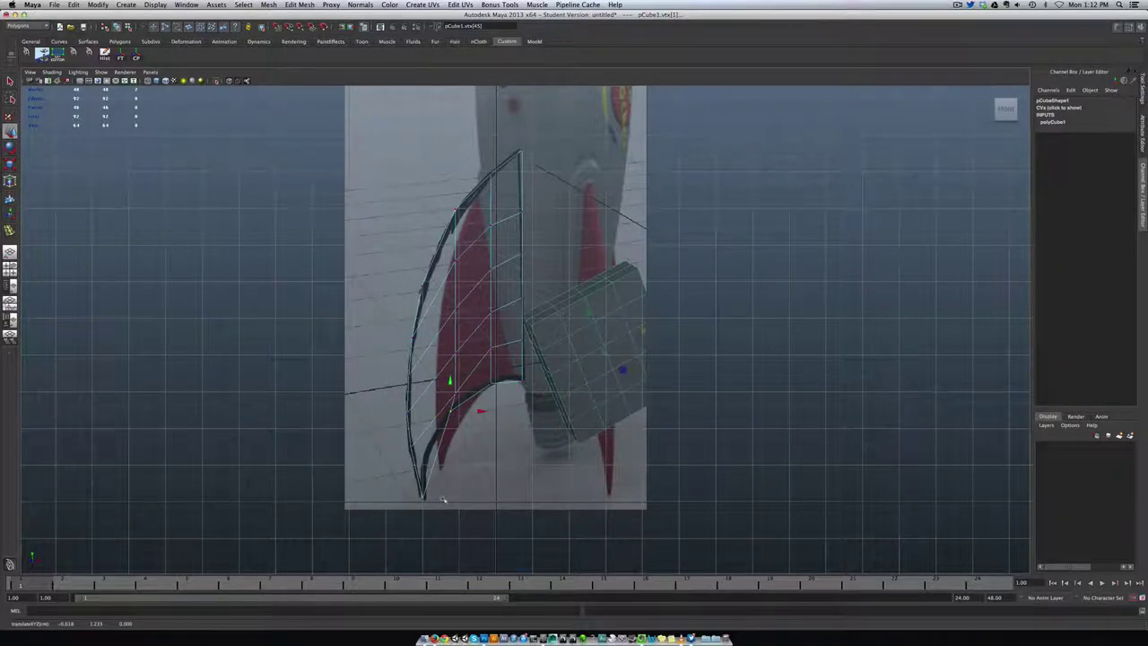
Shift the second column's two vertices above the bottom row slightly outward, and nudge the vertices at the fin's lower tip.
left_click(457, 396)
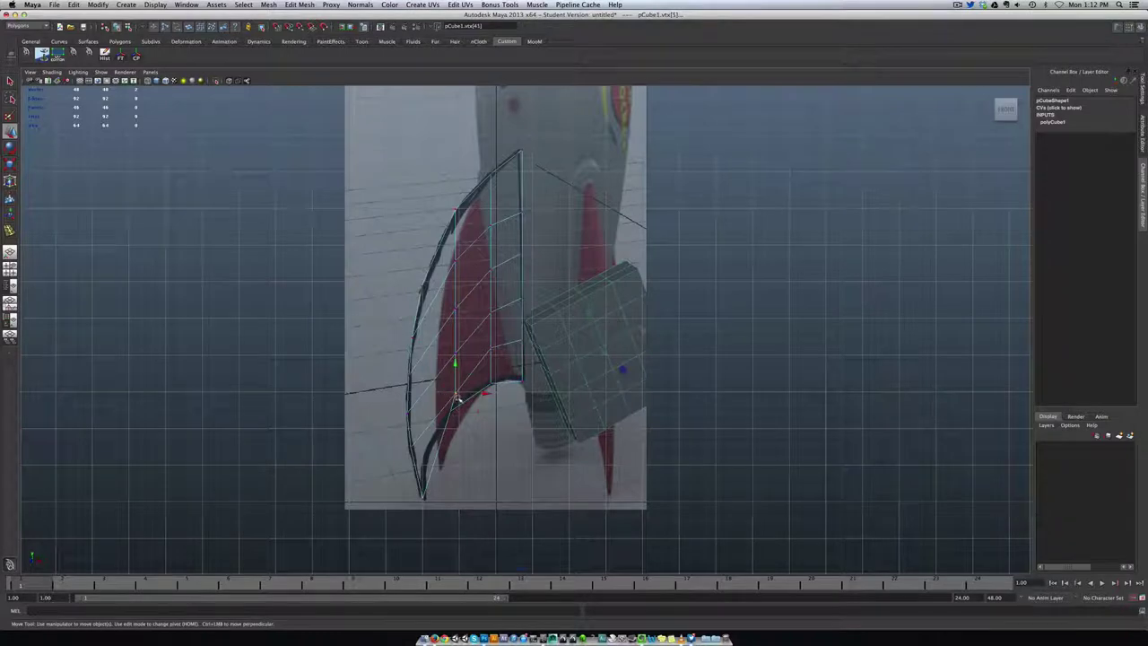
left_click_drag(458, 396, 453, 387)
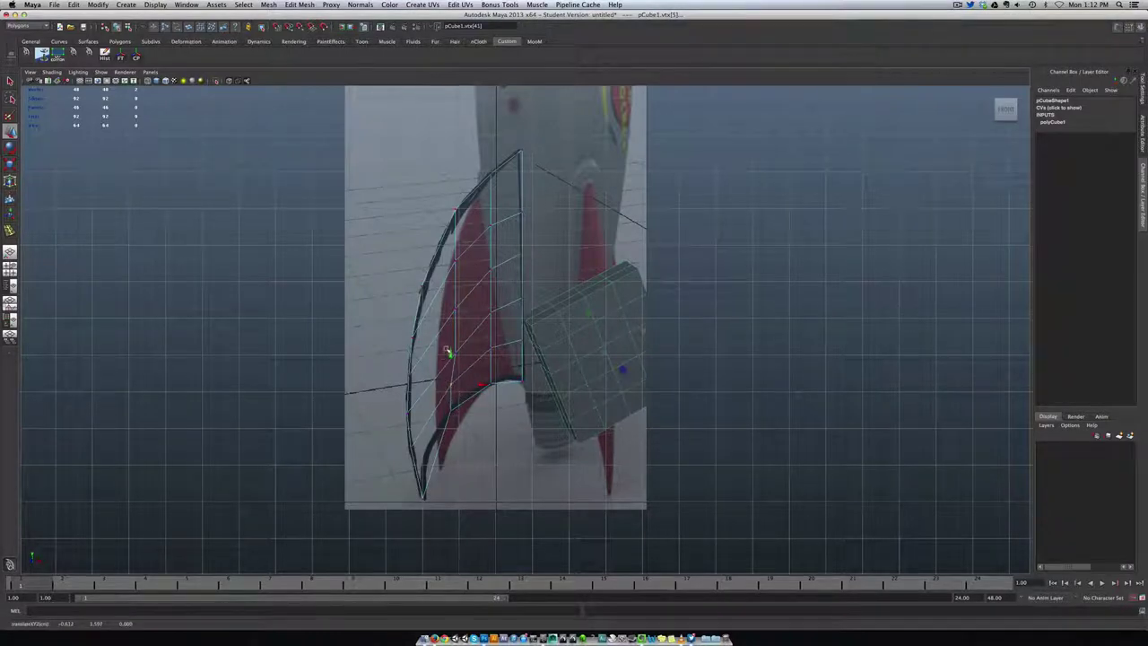
mouse_move(446, 347)
left_mouse_down()
mouse_move(459, 359)
mouse_move(454, 347)
left_mouse_up()
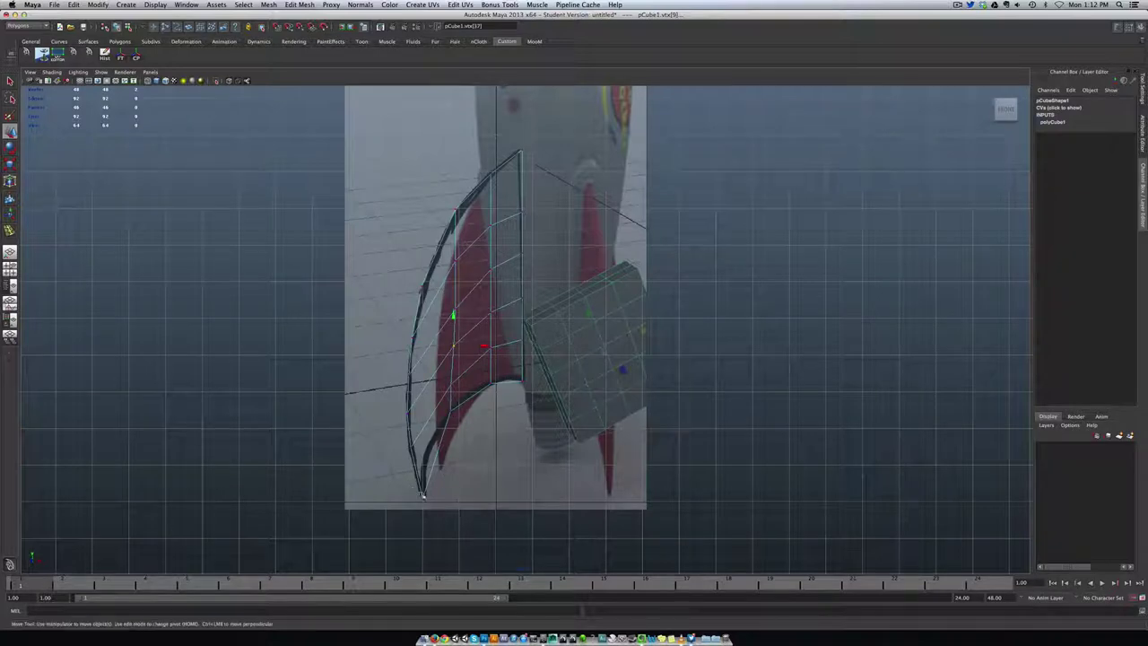
left_click(421, 494)
left_click_drag(449, 499, 451, 499)
left_click(497, 463)
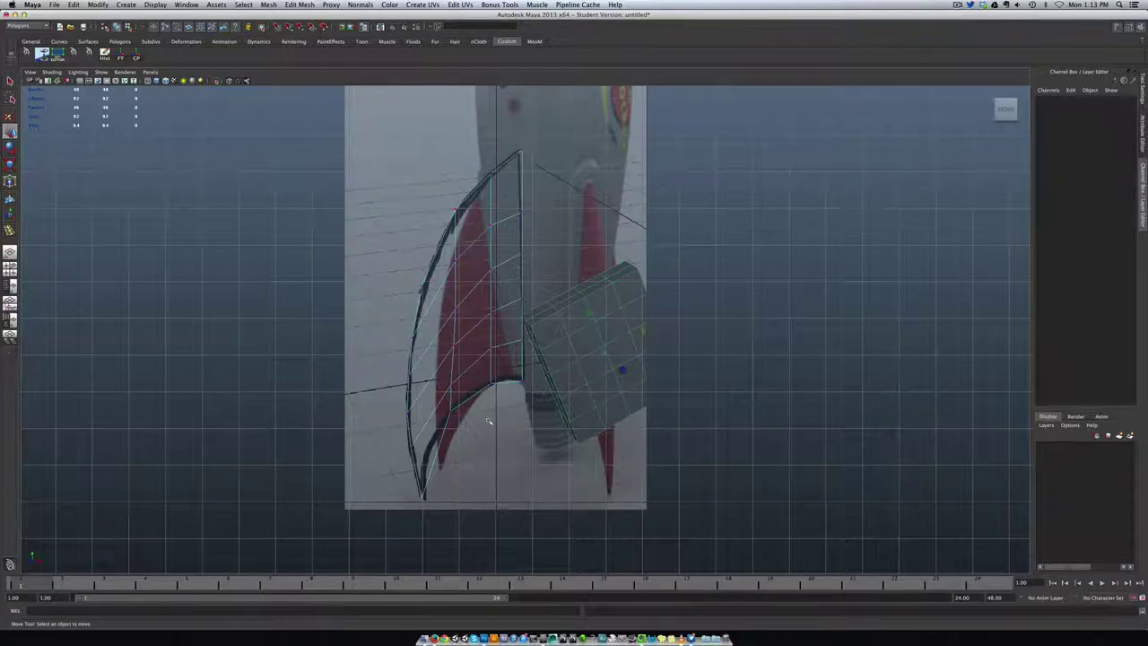
Switch to the perspective view and set the front reference image plane's Alpha Gain to -0.3.
key("space")
left_click_drag(489, 422, 496, 410)
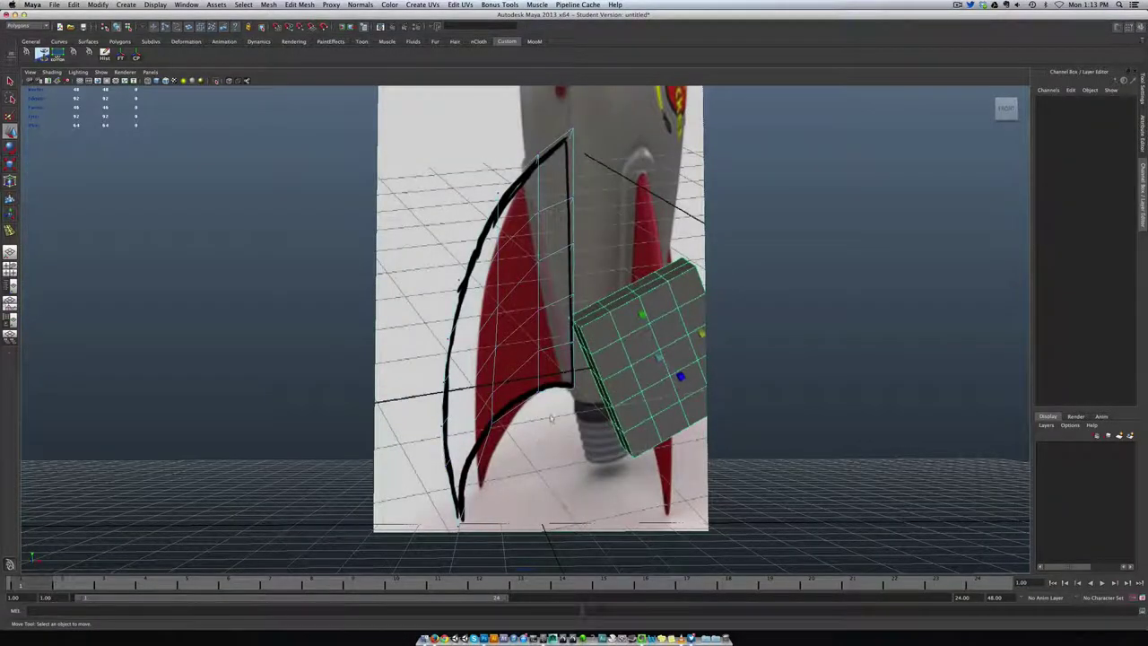
left_click(603, 471)
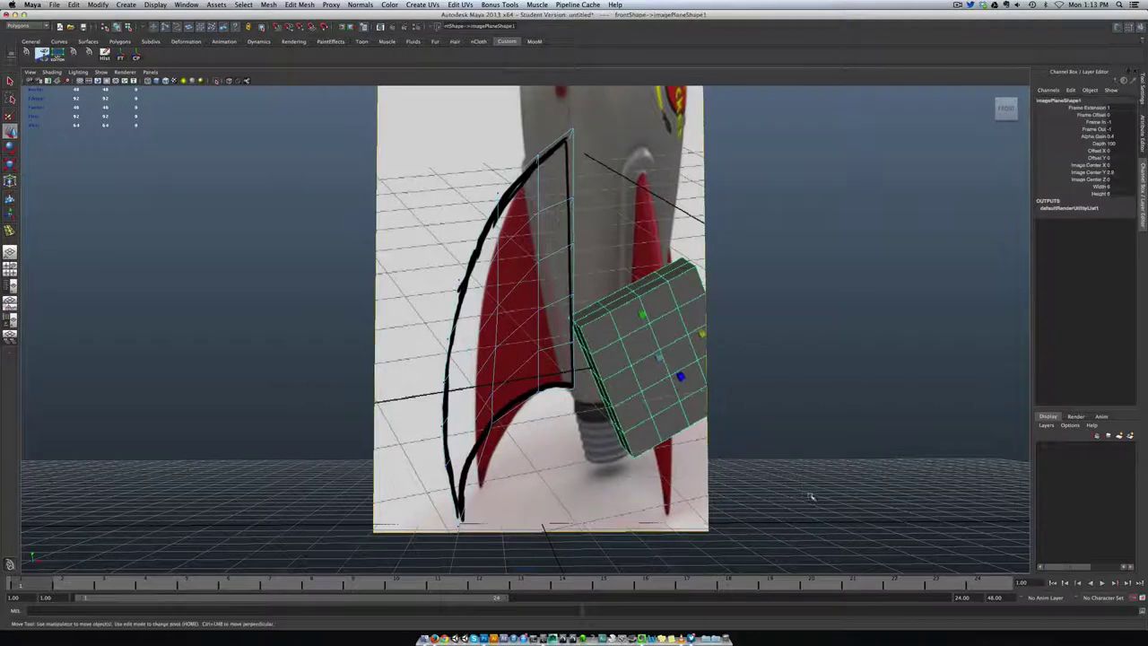
left_click(1096, 136)
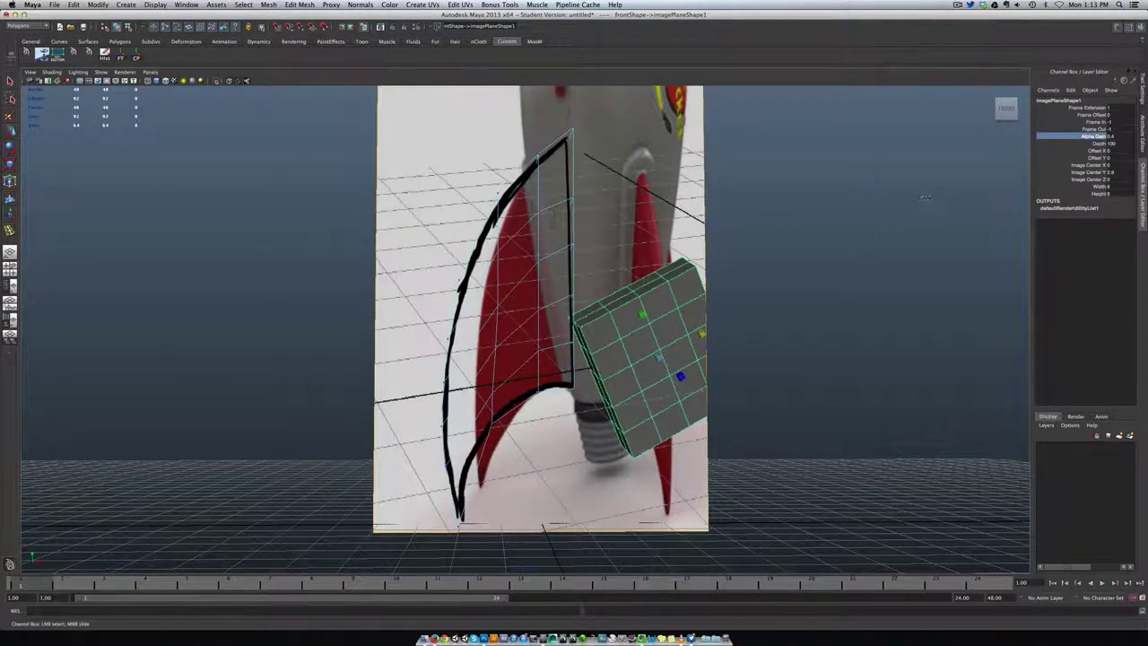
middle_click_drag(894, 202, 923, 204)
Hide image planes in the perspective view and display the fin mesh with smooth shading.
left_click(101, 72)
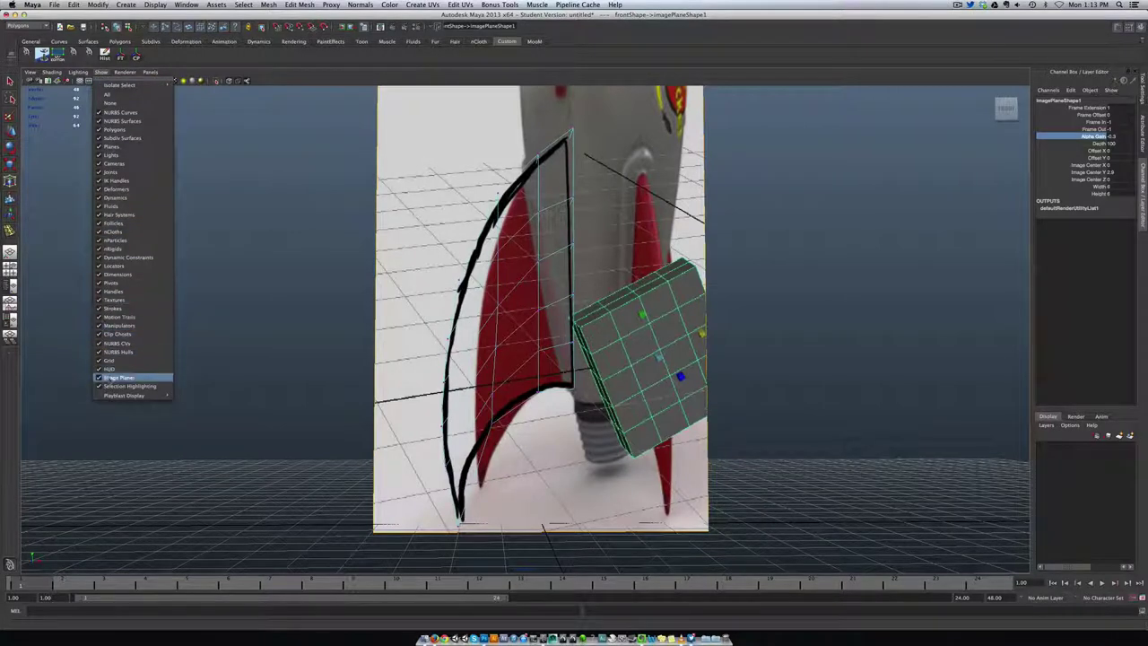
left_click(122, 380)
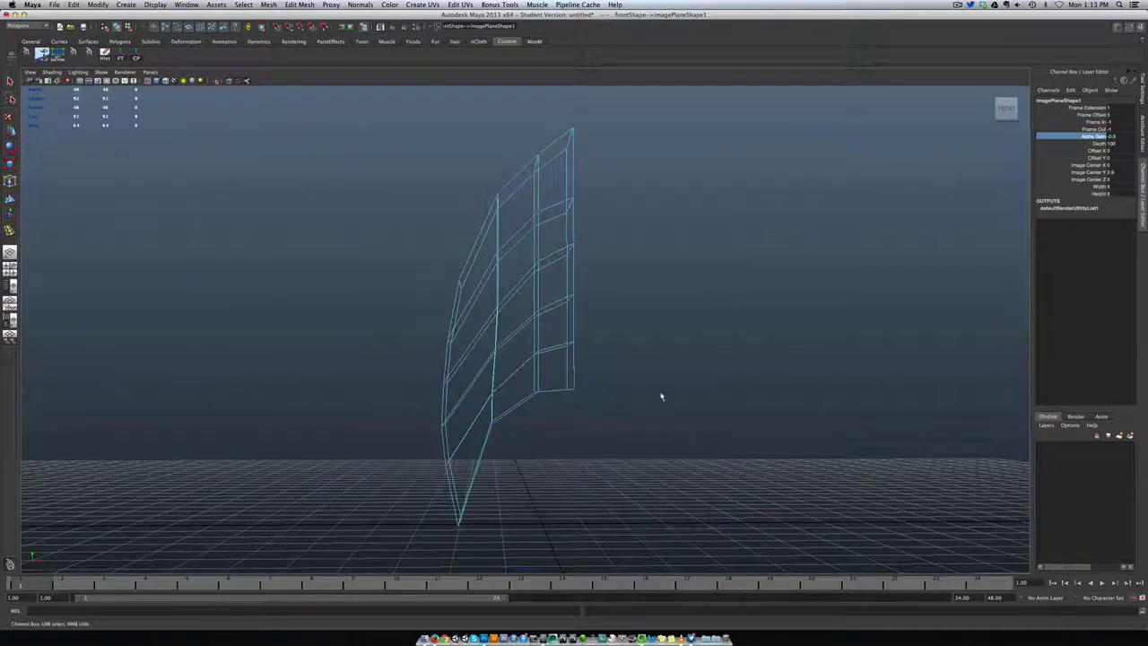
key("5")
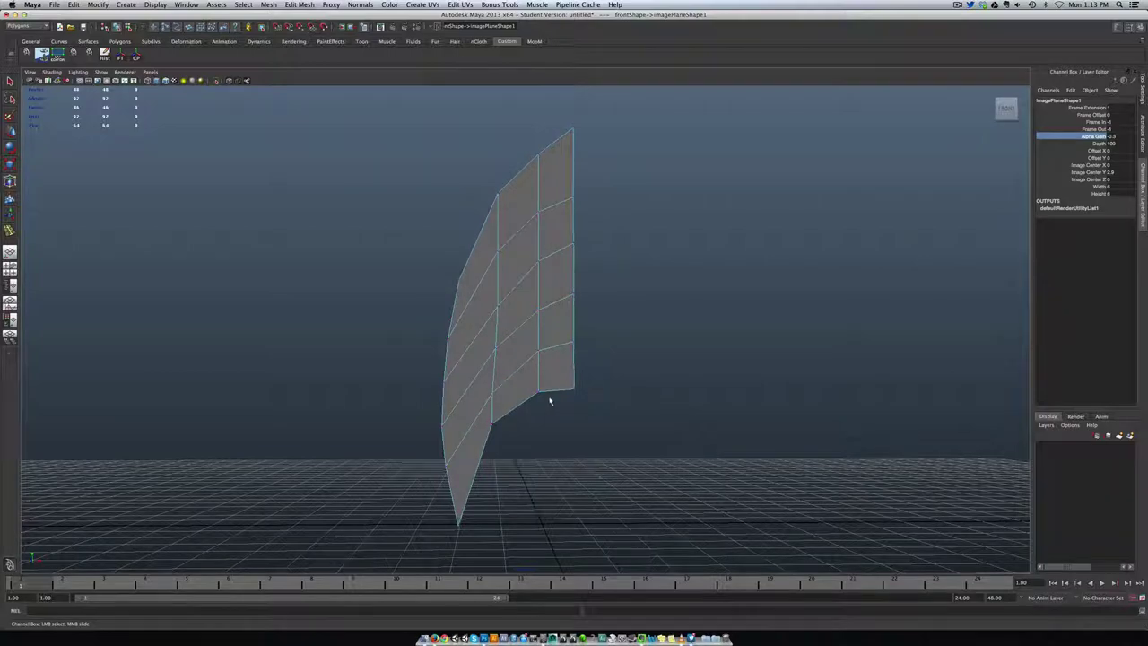
Move all the fin's back-face vertices along Z toward the front face to make the fin thin.
left_click_drag(536, 421, 626, 417, "alt")
left_click_drag(552, 534, 549, 538)
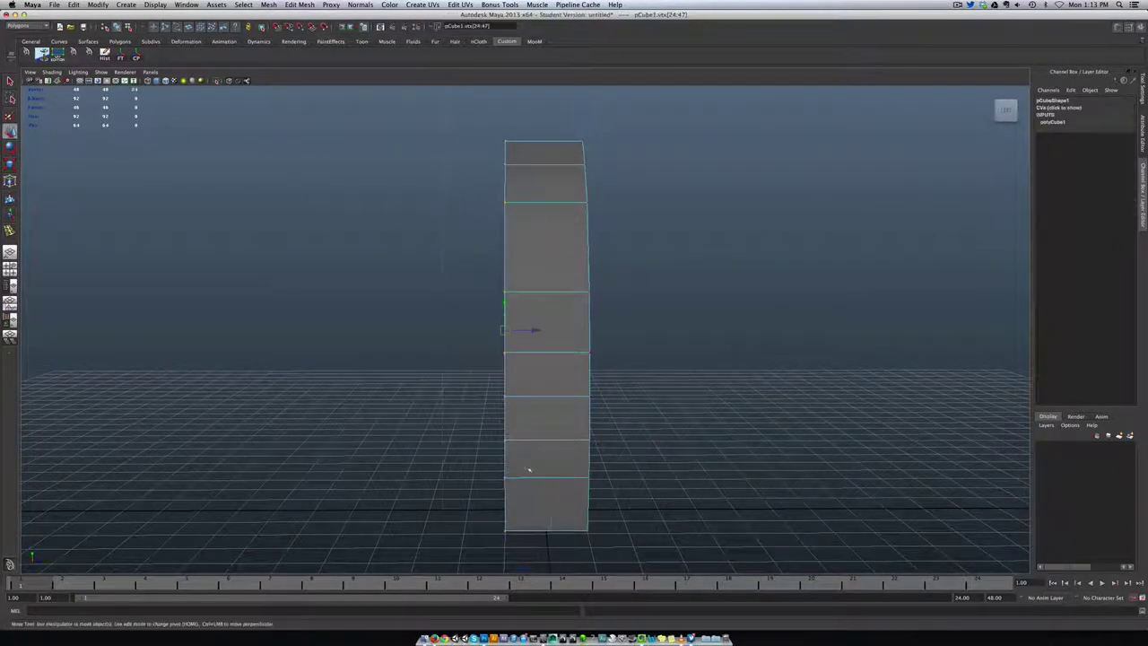
left_click_drag(533, 332, 597, 330)
Show the image planes again in the perspective view to compare the thinned fin with the reference.
left_click_drag(786, 409, 449, 275, "alt")
left_click(101, 71)
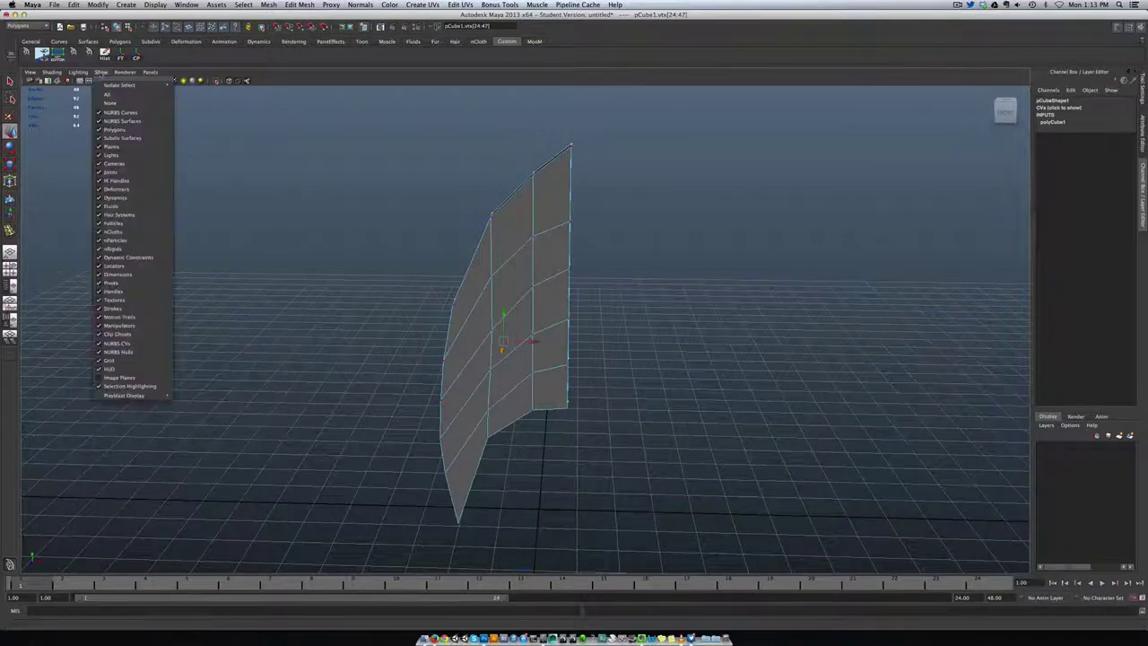
left_click(121, 378)
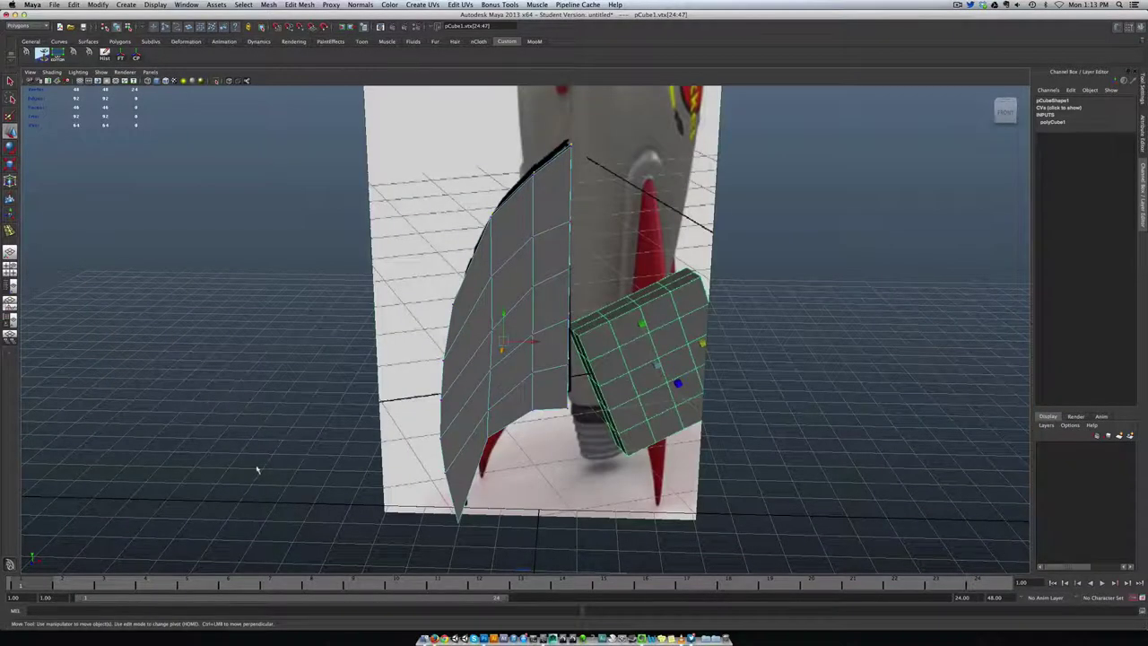
left_click_drag(292, 504, 434, 392, "alt")
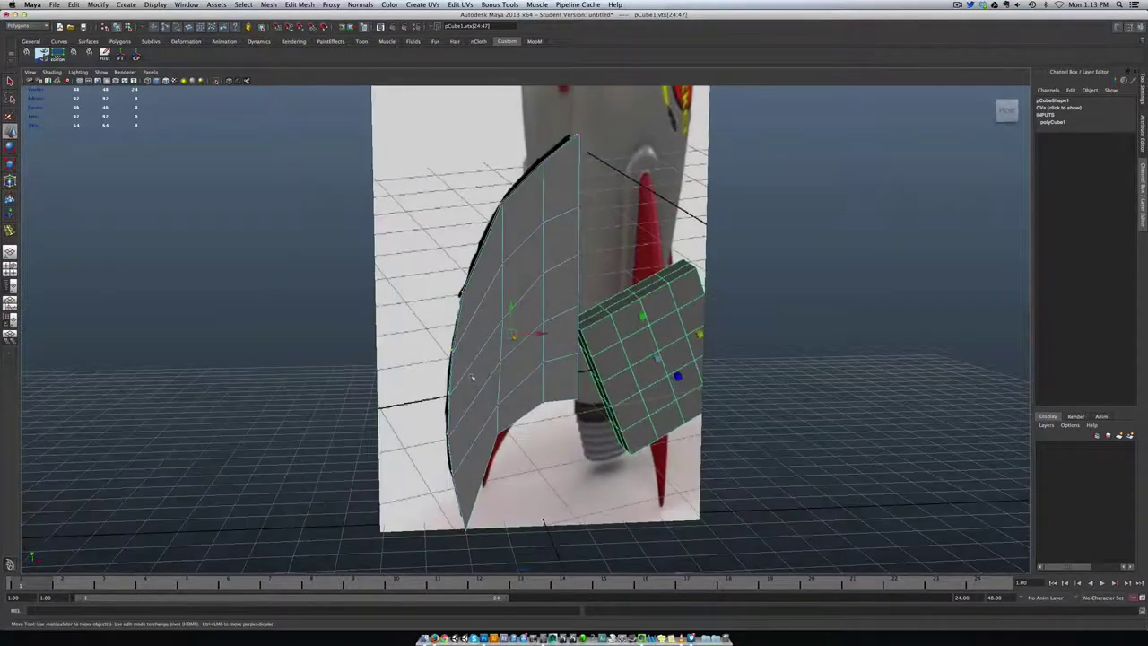
Insert two vertical edge loops in the fin, one in the outermost column and one in the middle column.
right_click_drag(473, 377, 448, 366)
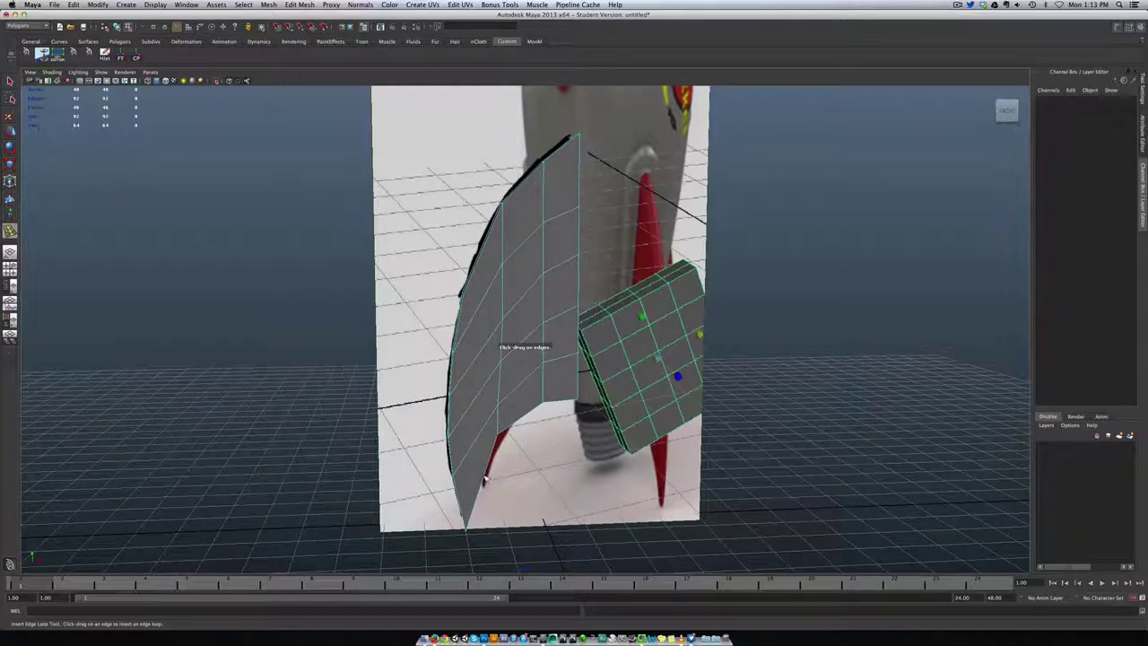
left_click_drag(486, 482, 489, 495)
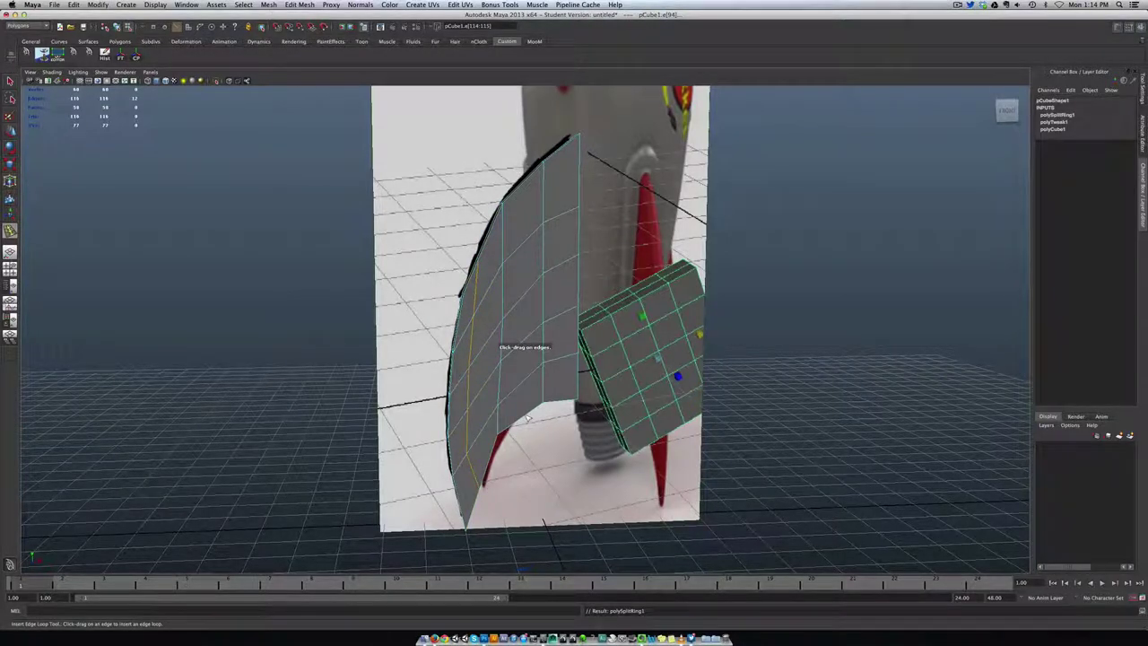
left_click_drag(529, 417, 529, 421)
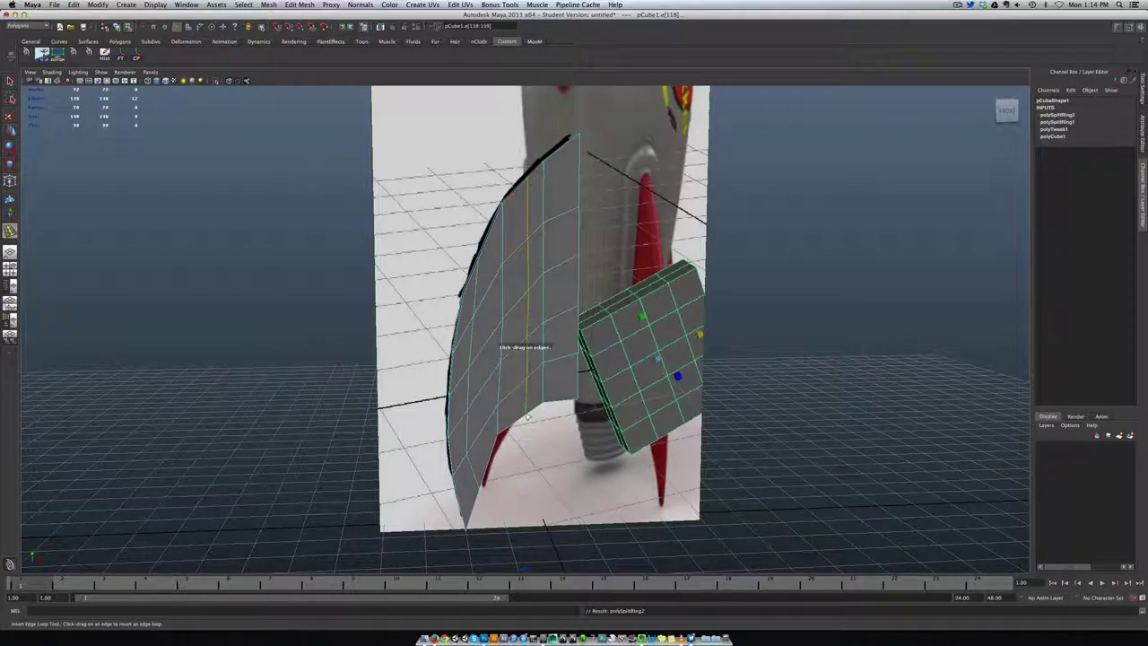
left_click_drag(530, 467, 482, 406, "alt")
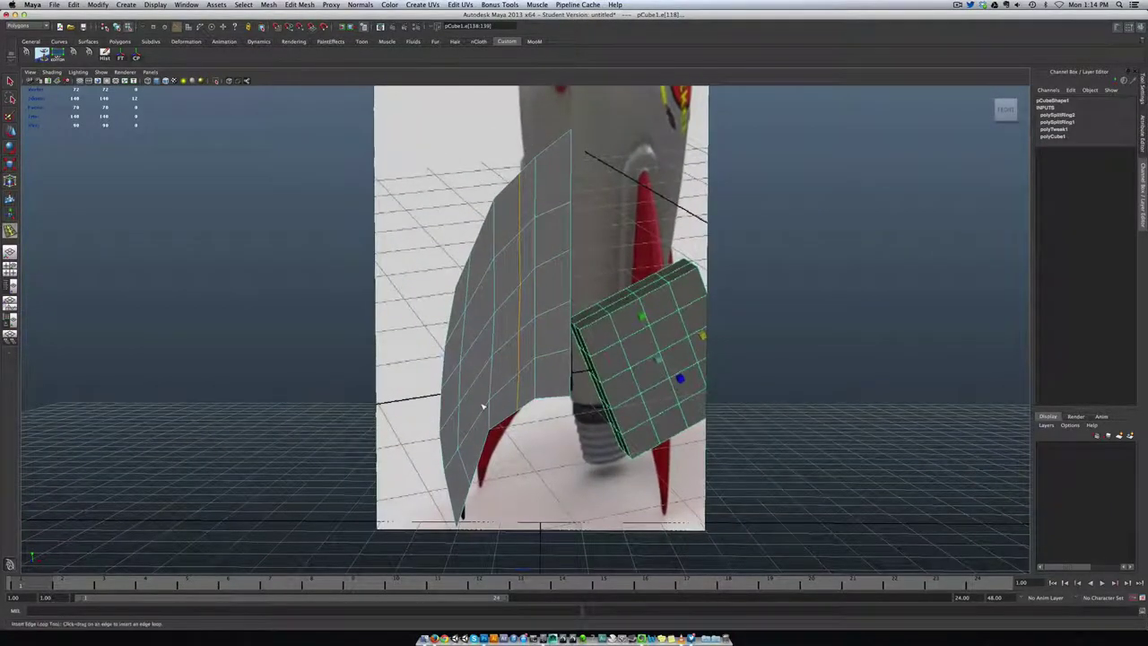
key("q")
Switch to the front view with the whole fin in sight.
key("space")
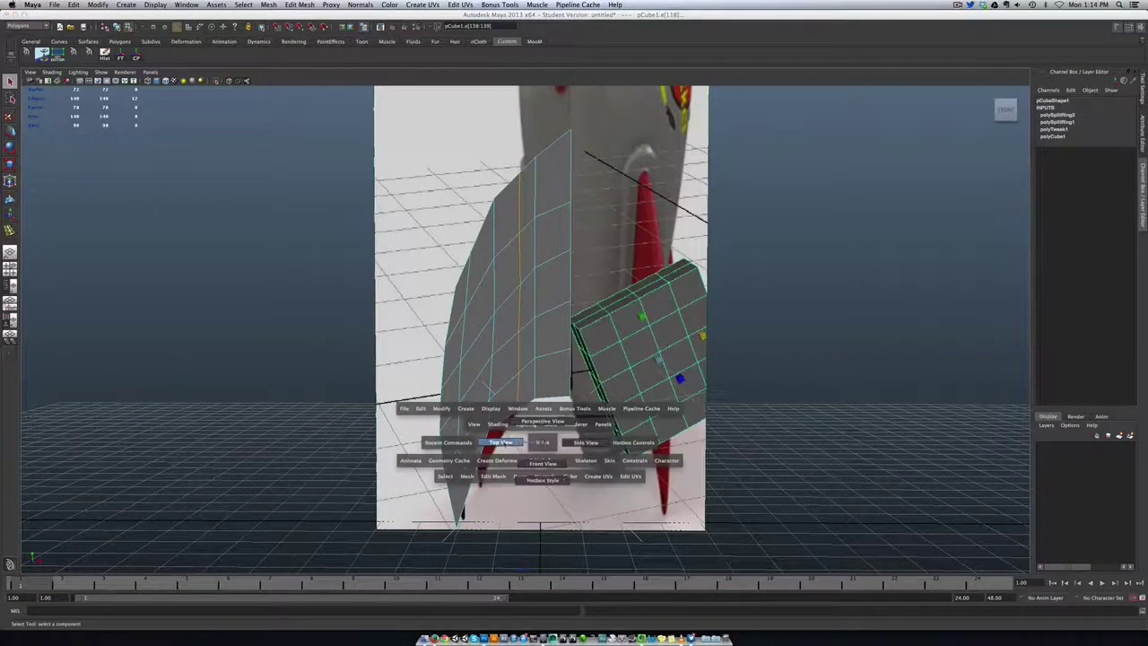
left_click_drag(520, 443, 542, 463)
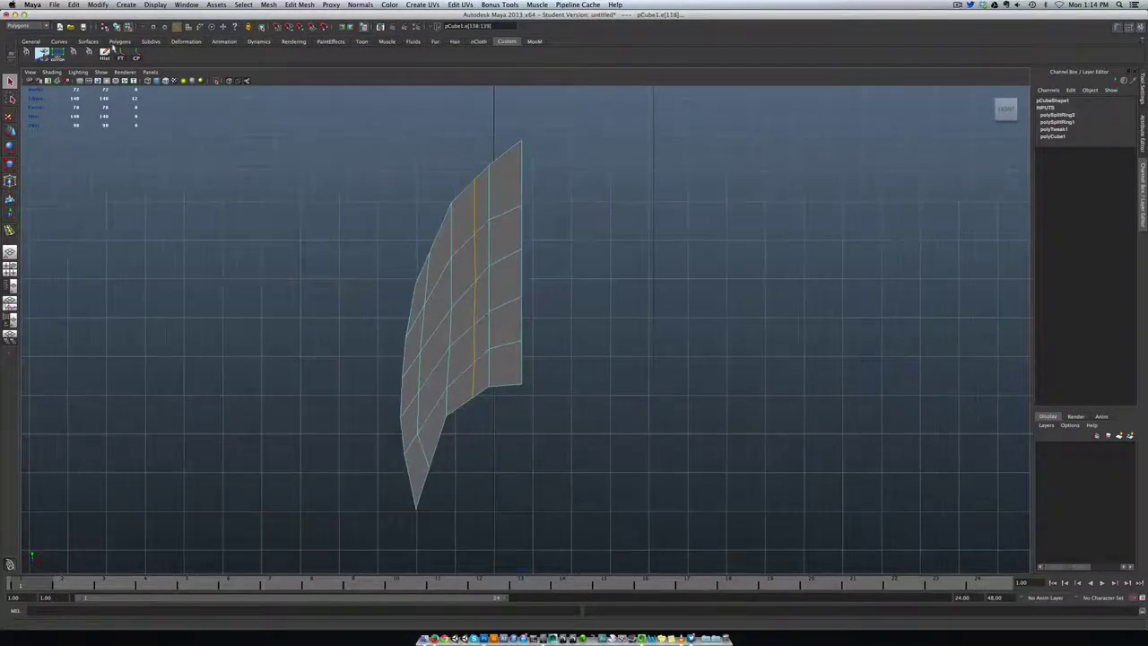
left_click(101, 71)
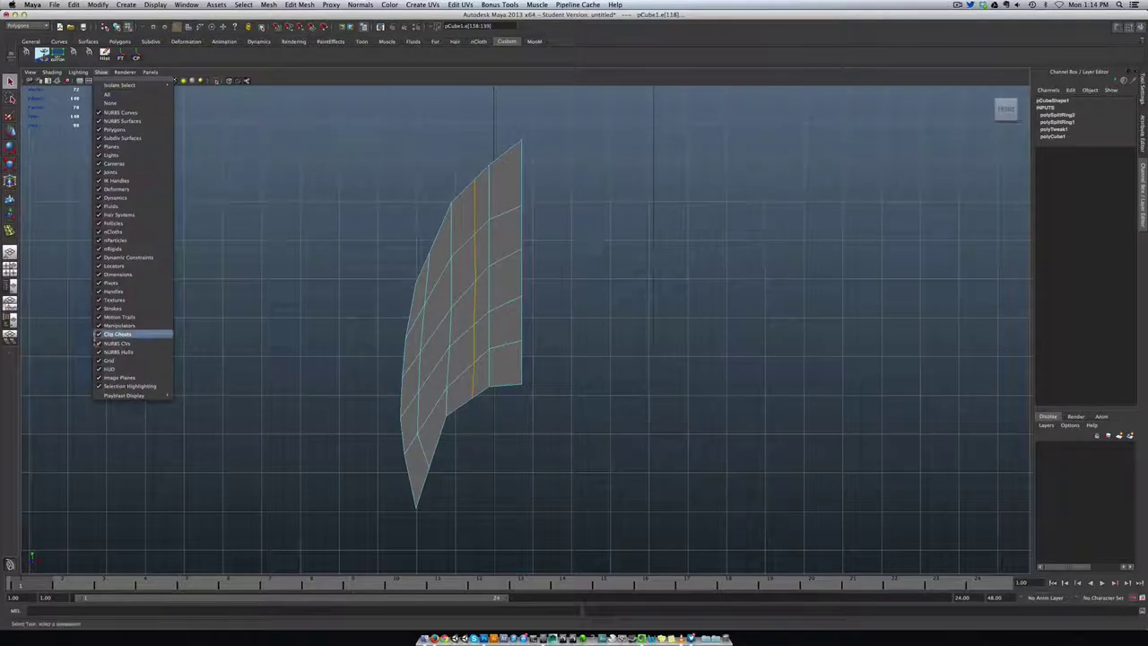
left_click(317, 254)
scroll(317, 254, "down", 5)
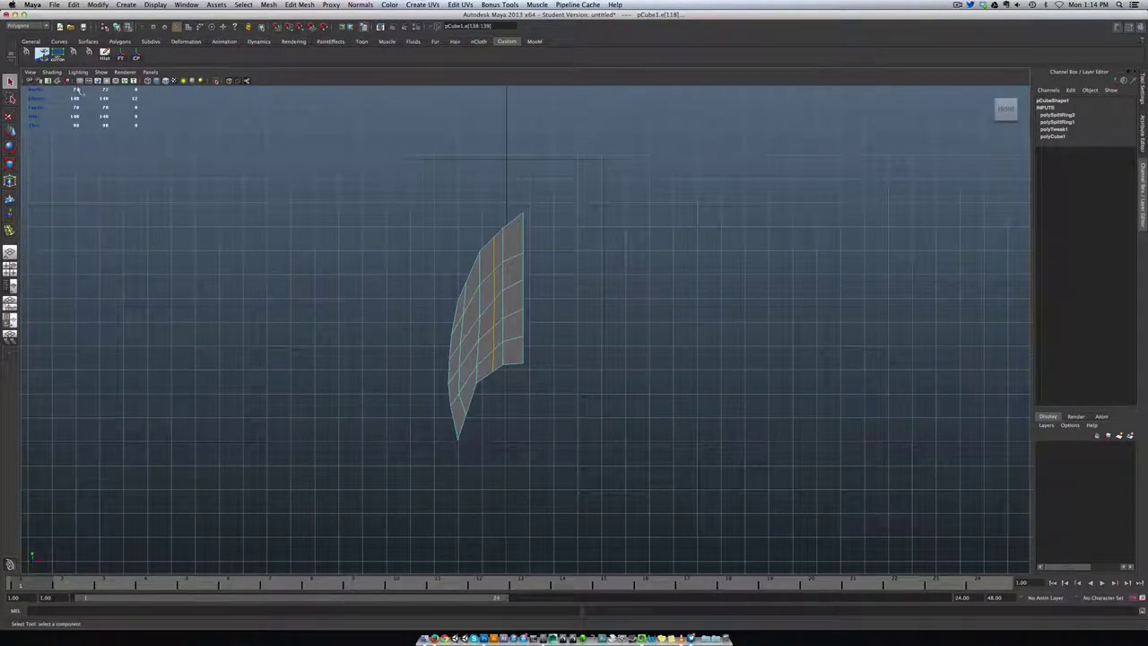
Open the front image plane's attributes and set its Alpha Gain to 0.529.
left_click(30, 72)
mouse_move(62, 193)
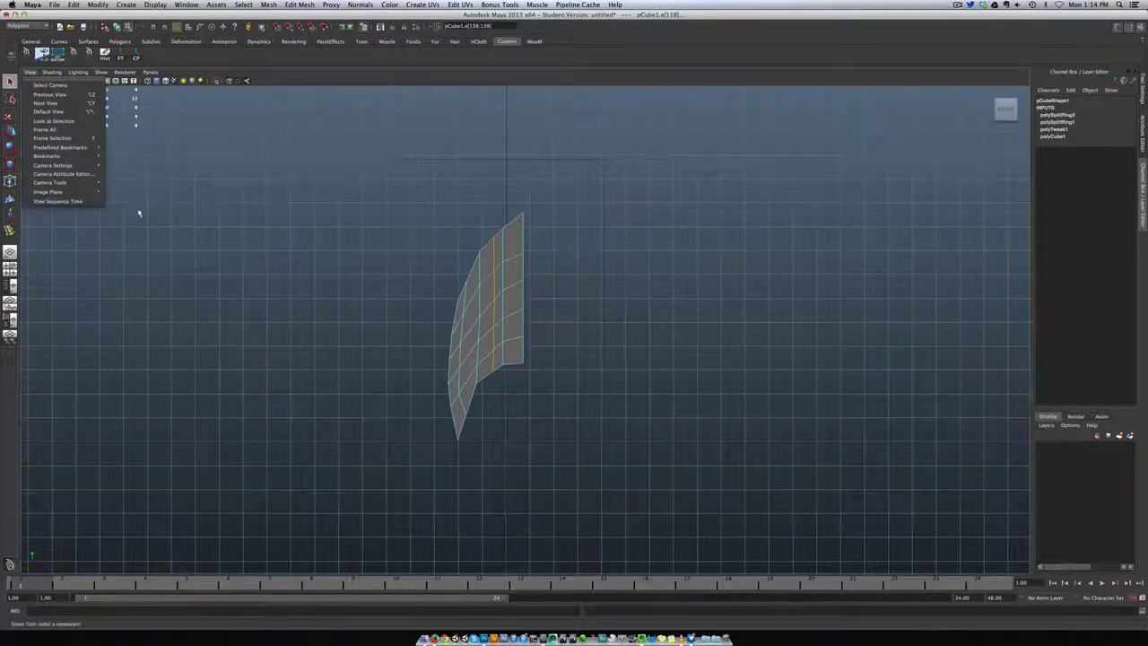
mouse_move(147, 215)
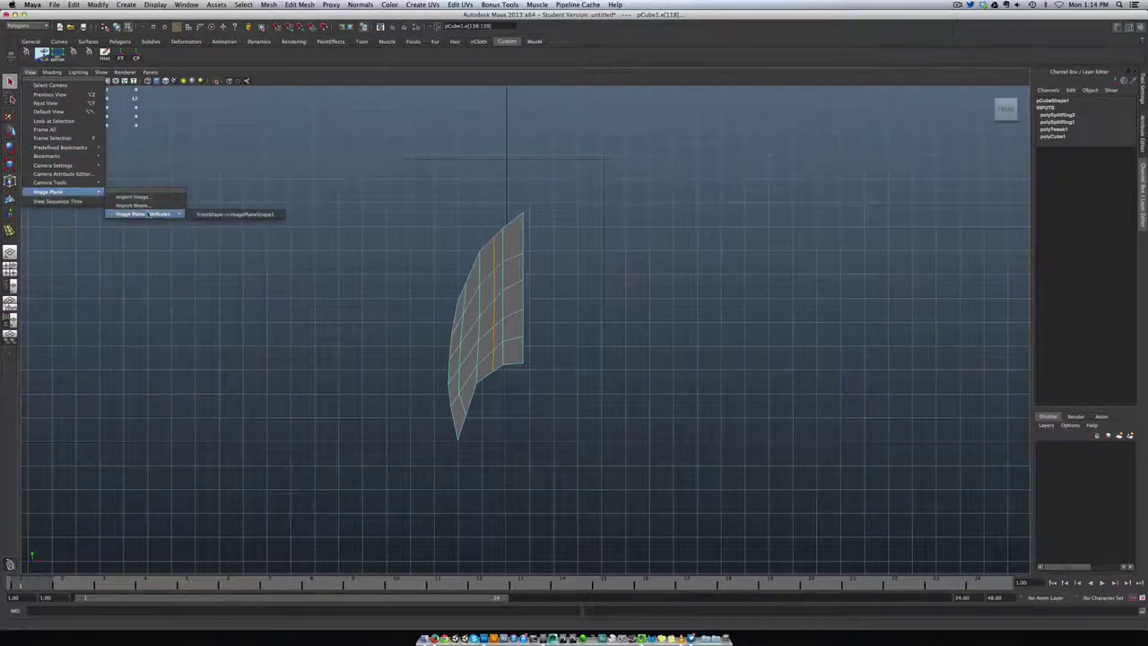
left_click(248, 218)
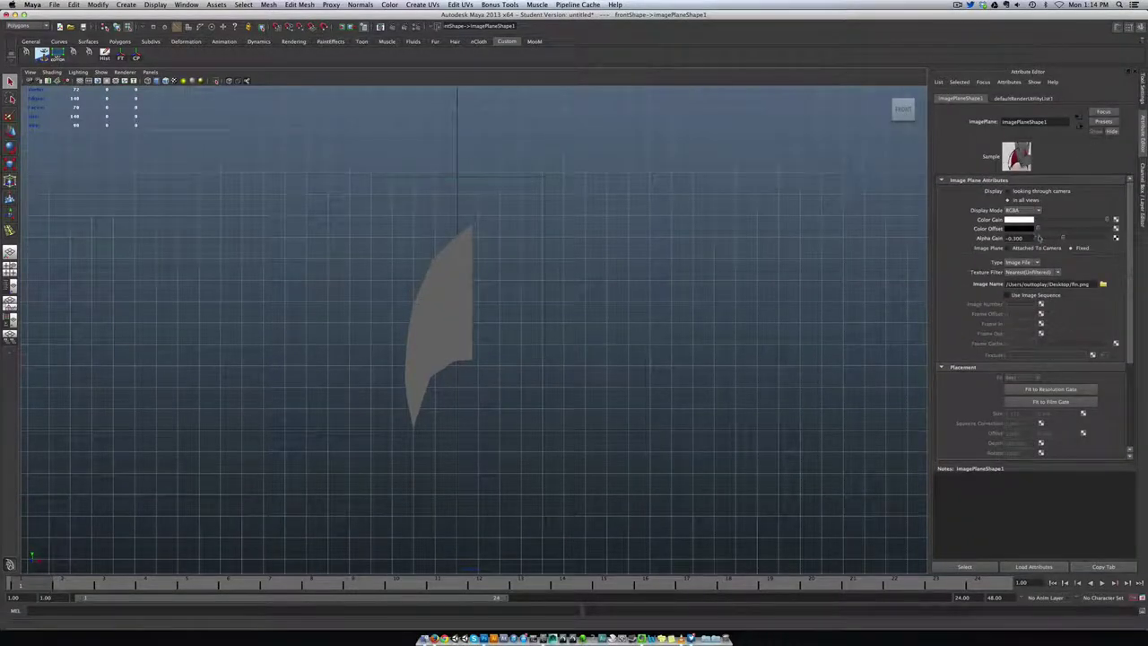
left_click_drag(1062, 239, 1078, 241)
left_click_drag(1103, 241, 1089, 241)
Highlight the fin mesh in the front view and display it in wireframe over the reference image.
scroll(642, 324, "up", 2)
scroll(642, 325, "up", 2)
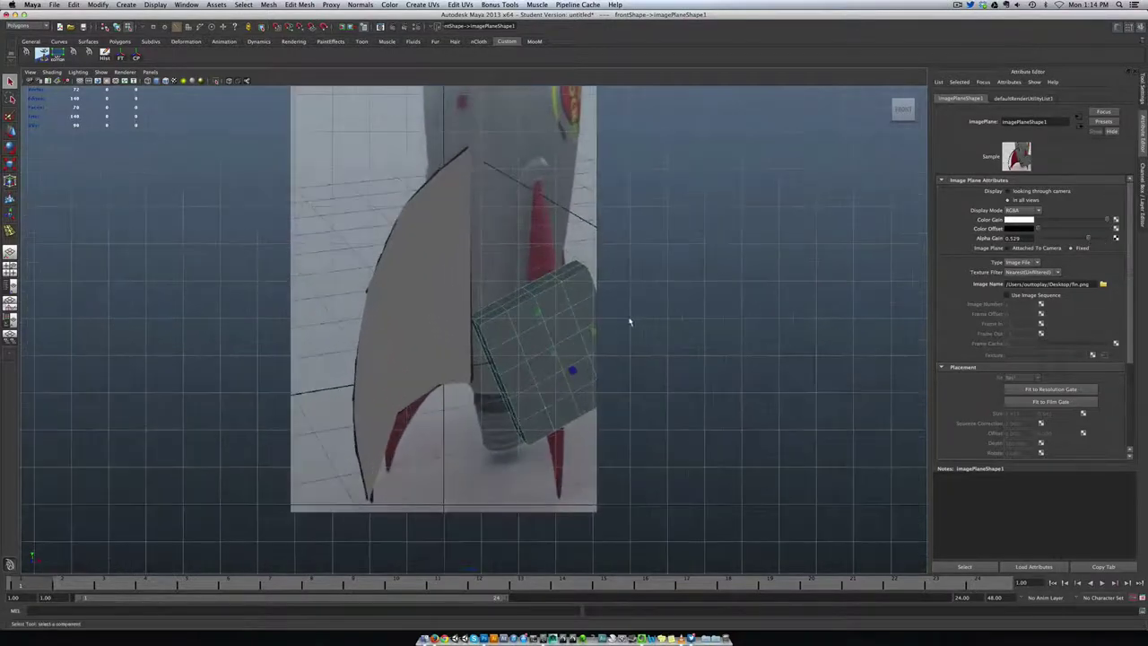
left_click(385, 302)
scroll(385, 305, "up", 2)
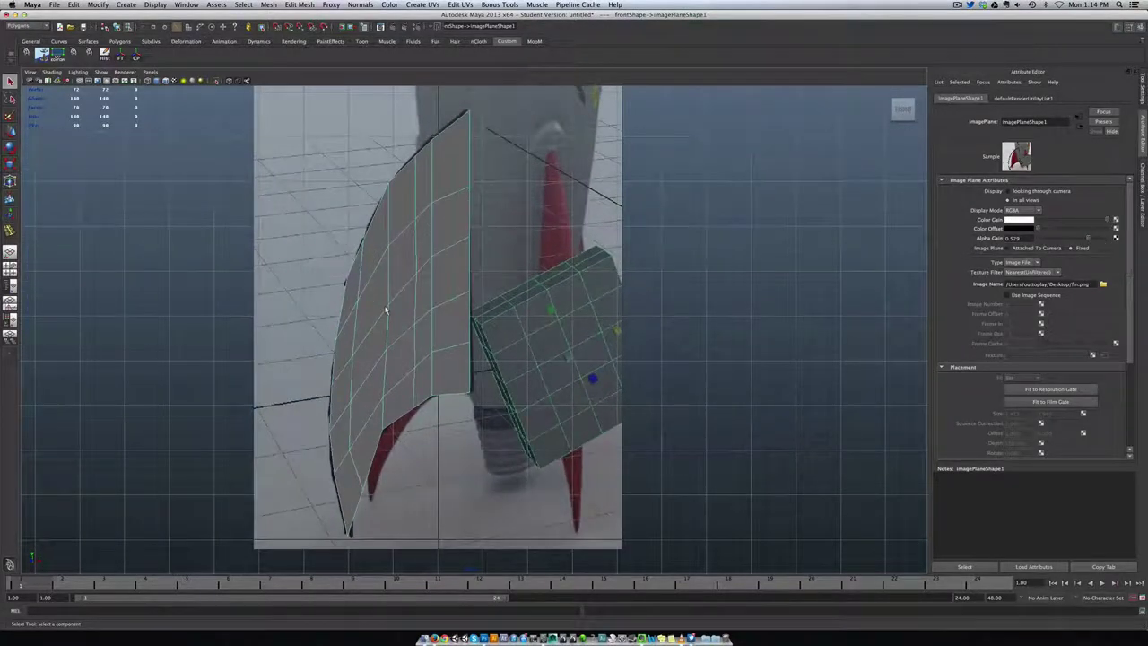
key("Delete")
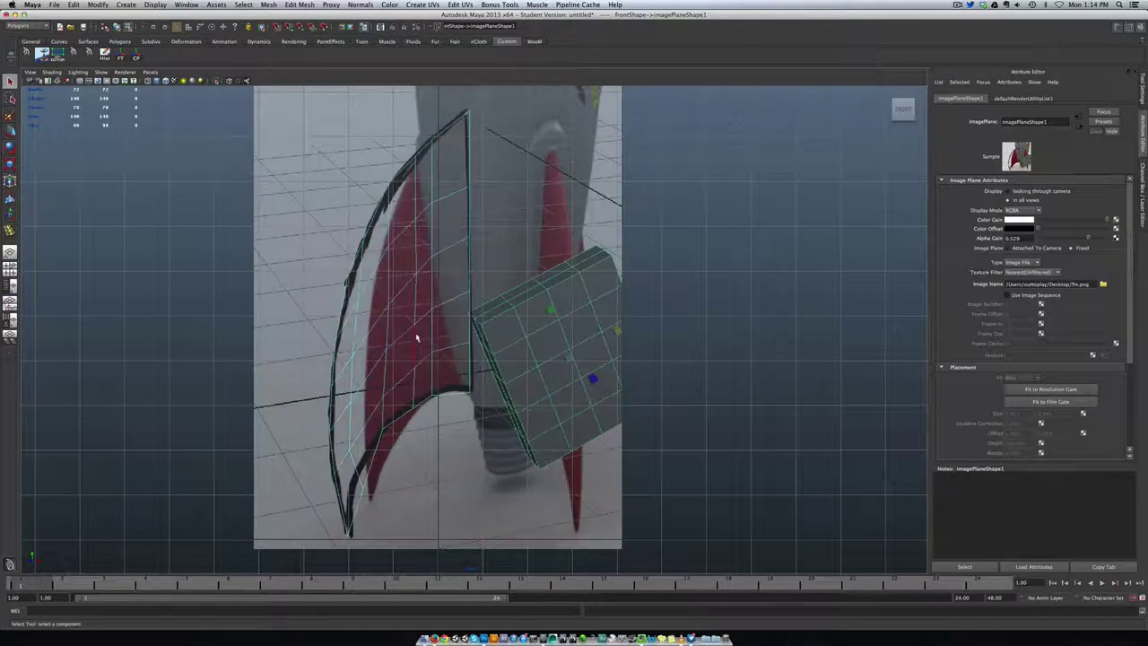
In vertex mode, move the whole vertex column next to the fin's straight edge slightly toward that edge and upward.
right_click_drag(449, 339, 409, 349)
left_click(431, 267)
key("w")
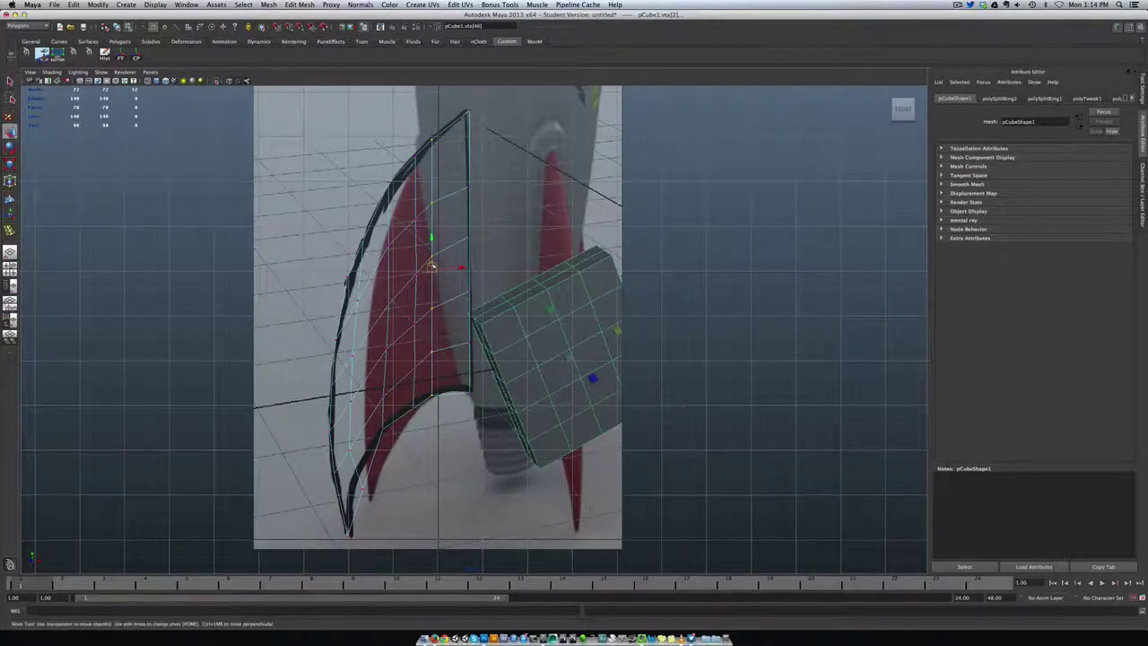
left_click_drag(432, 266, 439, 259)
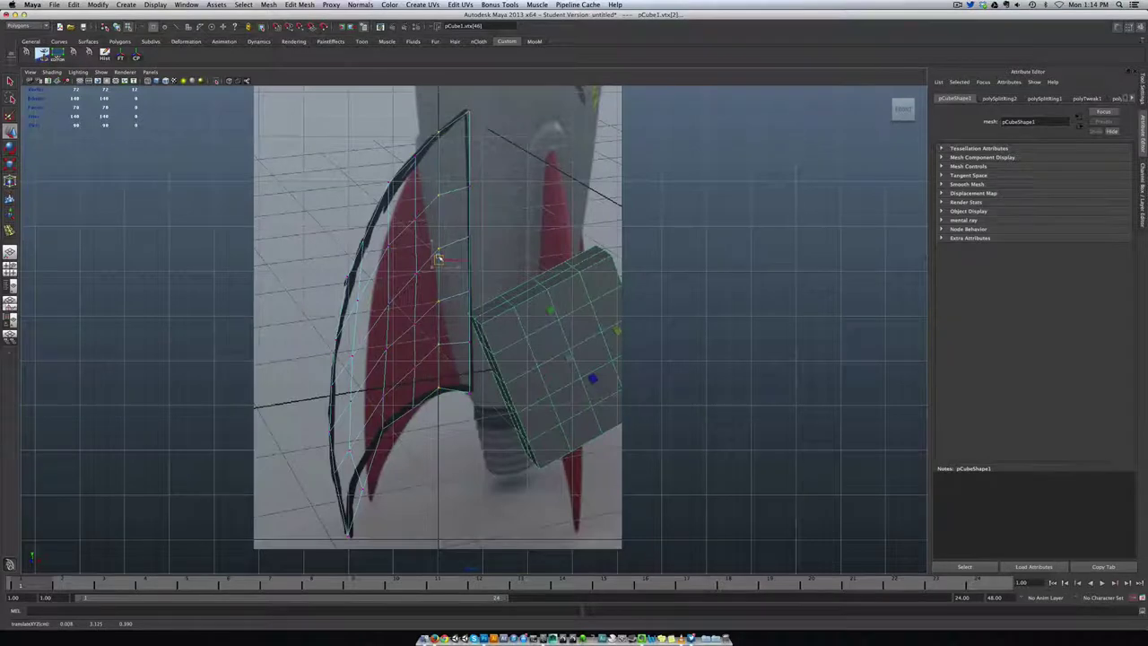
Nudge the vertices at the inner end of the fin's concave lower edge and its corner to match the reference outline.
left_click(437, 427)
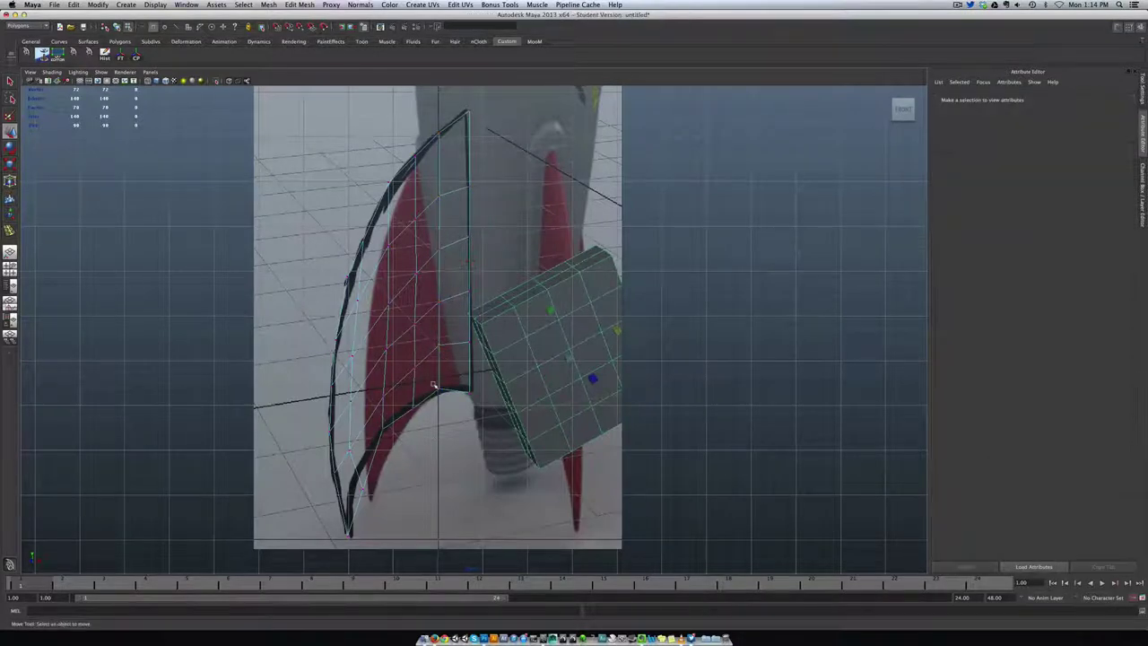
left_click(439, 389)
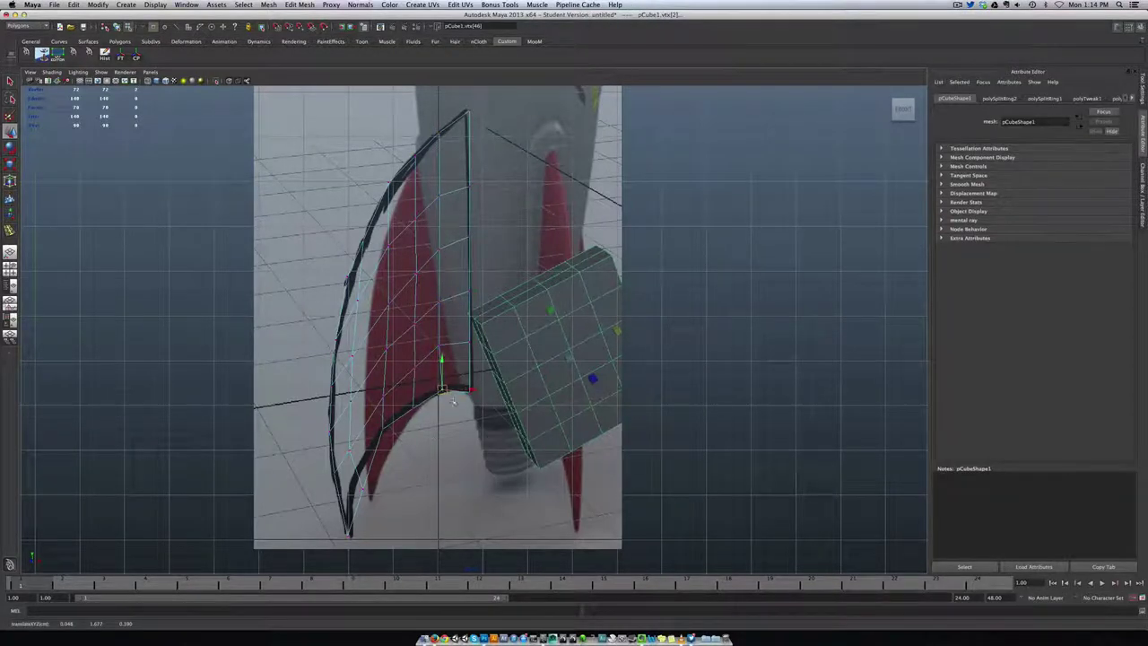
left_click(471, 390)
left_click_drag(470, 377, 470, 378)
left_click(436, 346)
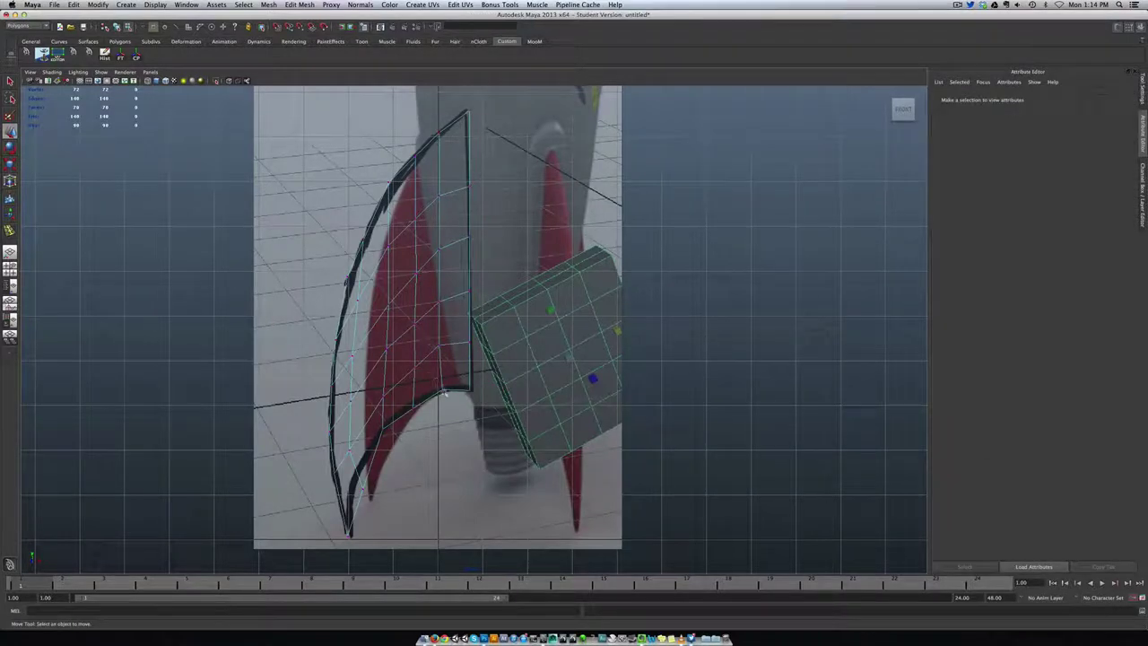
left_click(443, 391)
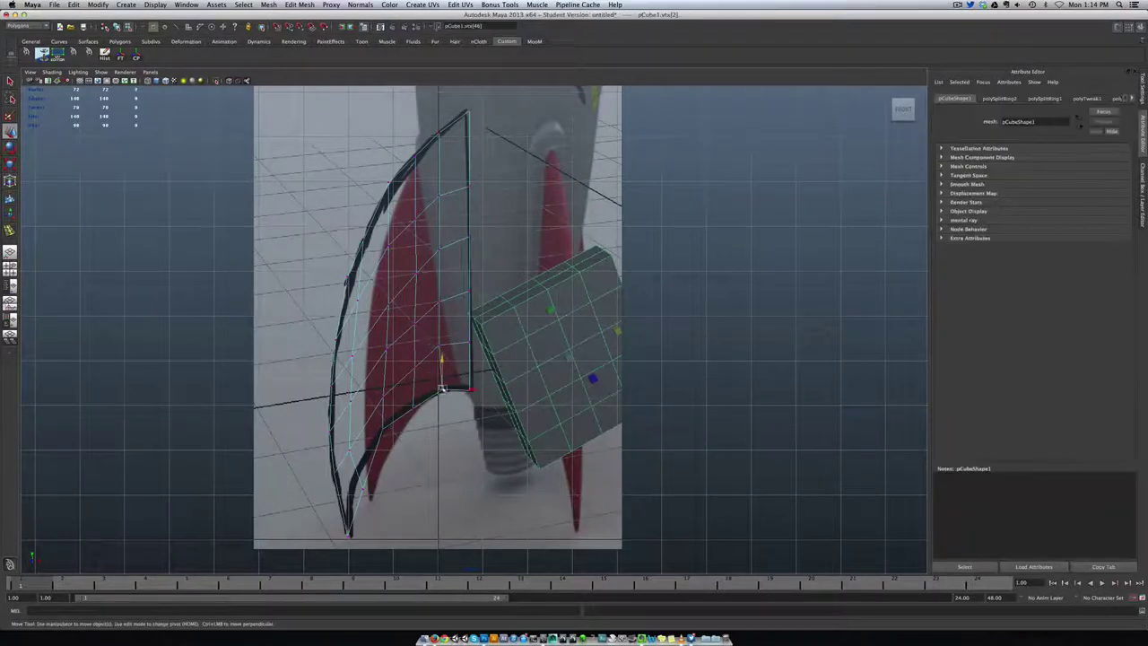
left_click(411, 363)
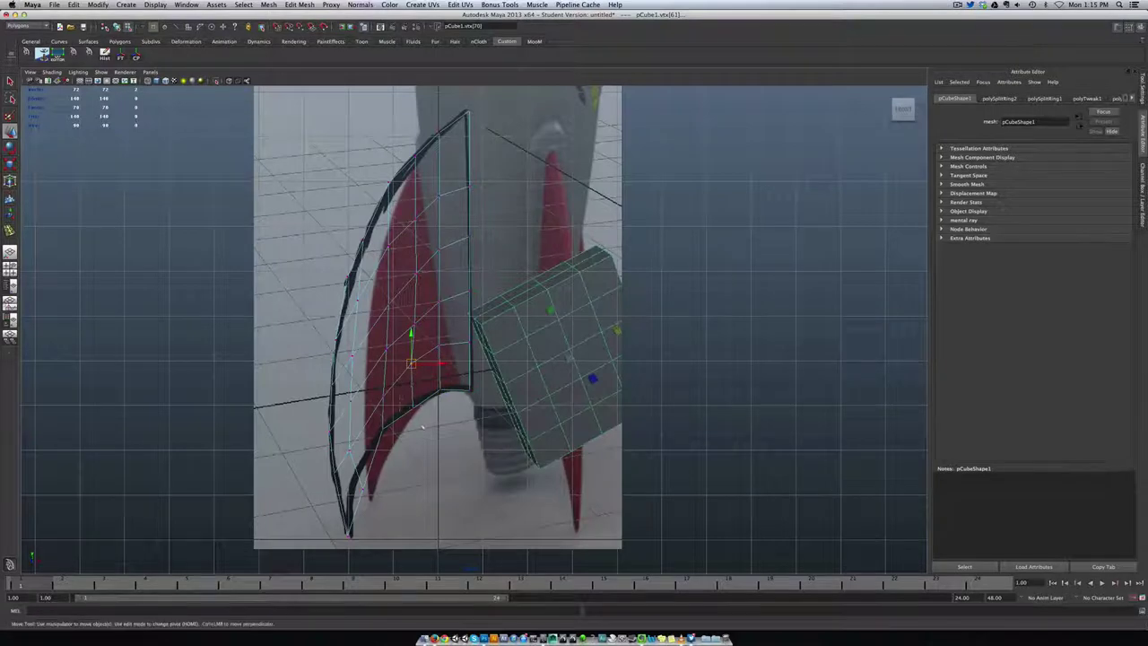
Reposition the concave-edge vertex near the fin's lower tip and raise the nearby interior vertices beside the outer curve.
left_click(380, 460)
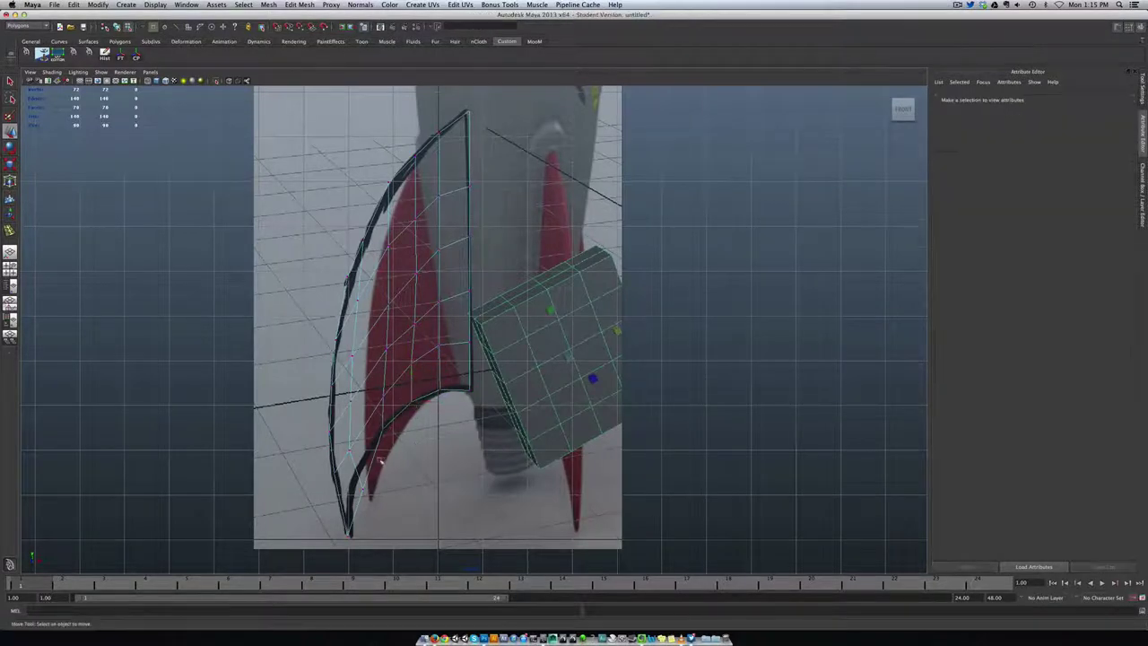
left_click(363, 495)
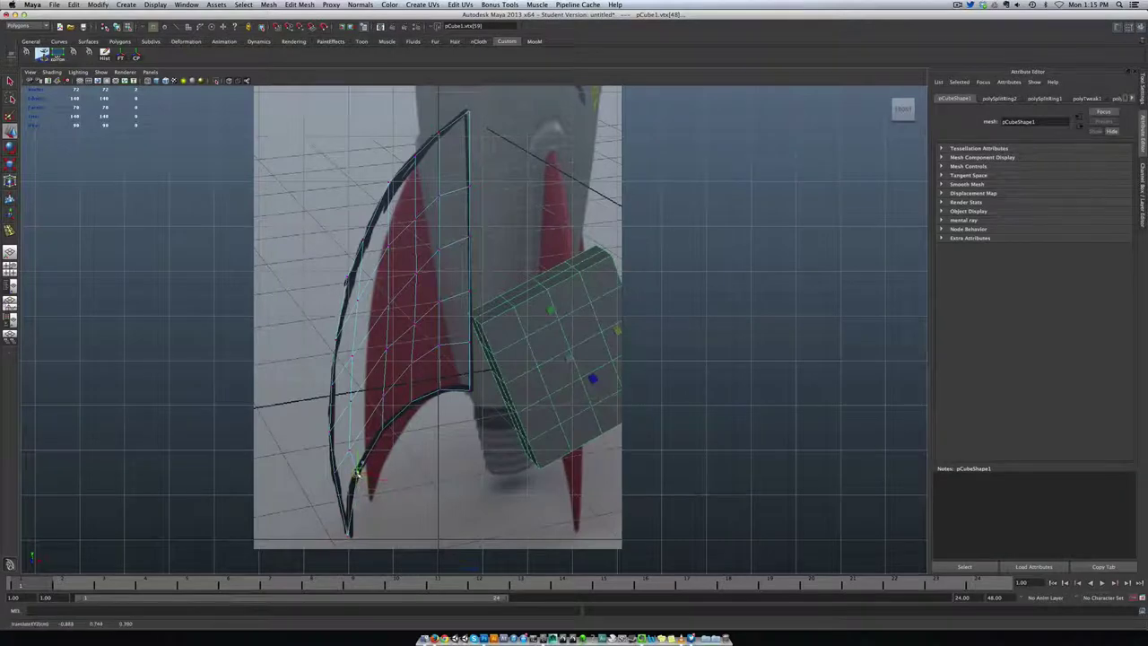
left_click(353, 433)
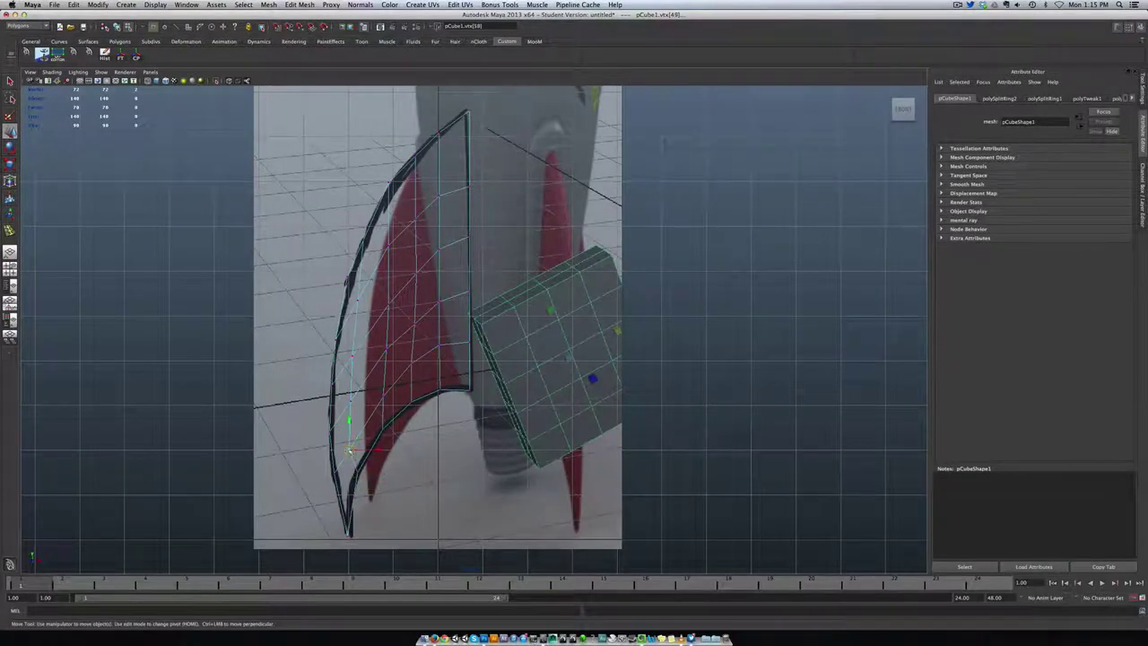
left_click_drag(353, 433, 352, 436)
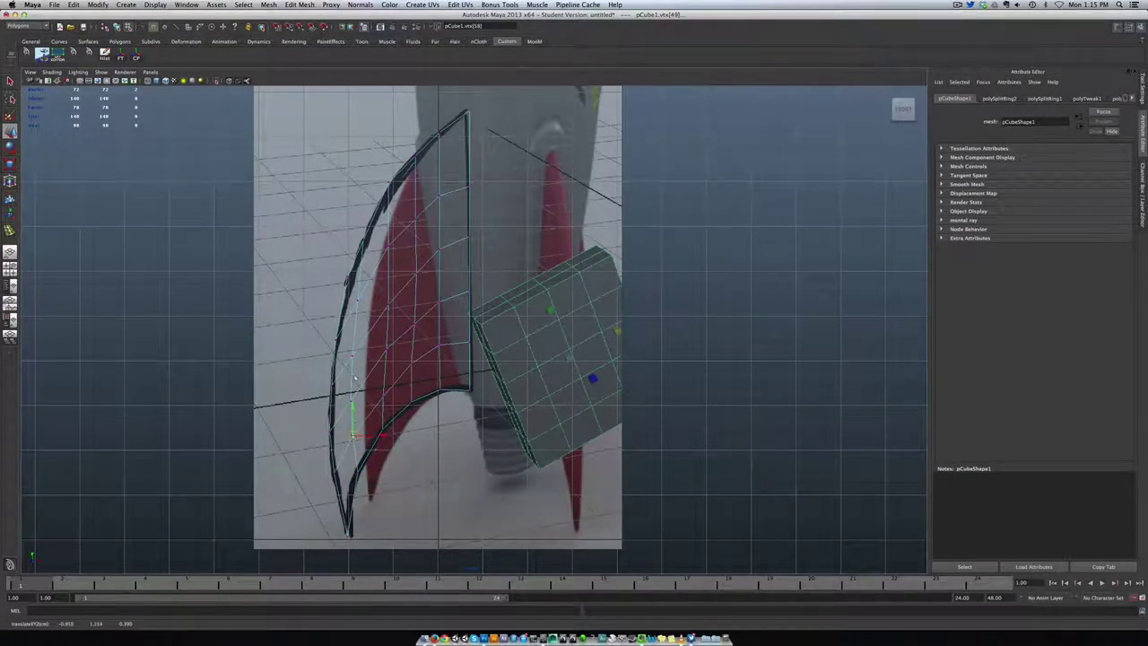
Move the remaining vertices of the column beside the outer curve upward, shifting its top one along the drawn outline.
left_click_drag(362, 341, 353, 368)
left_click(356, 364)
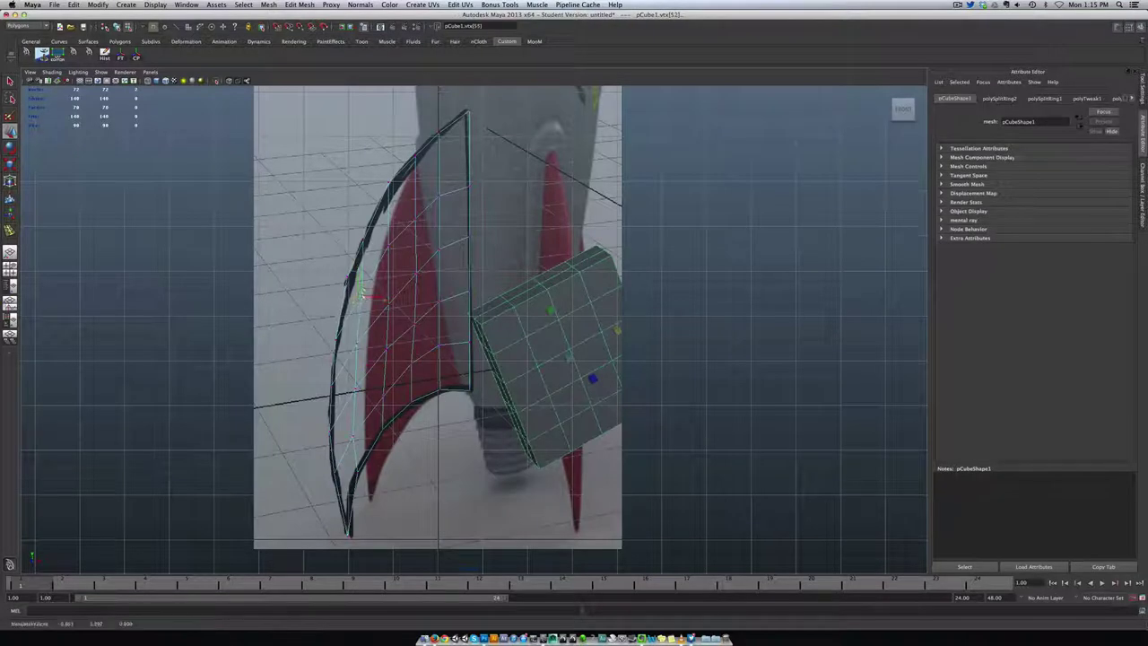
left_click(364, 284)
left_click(364, 242)
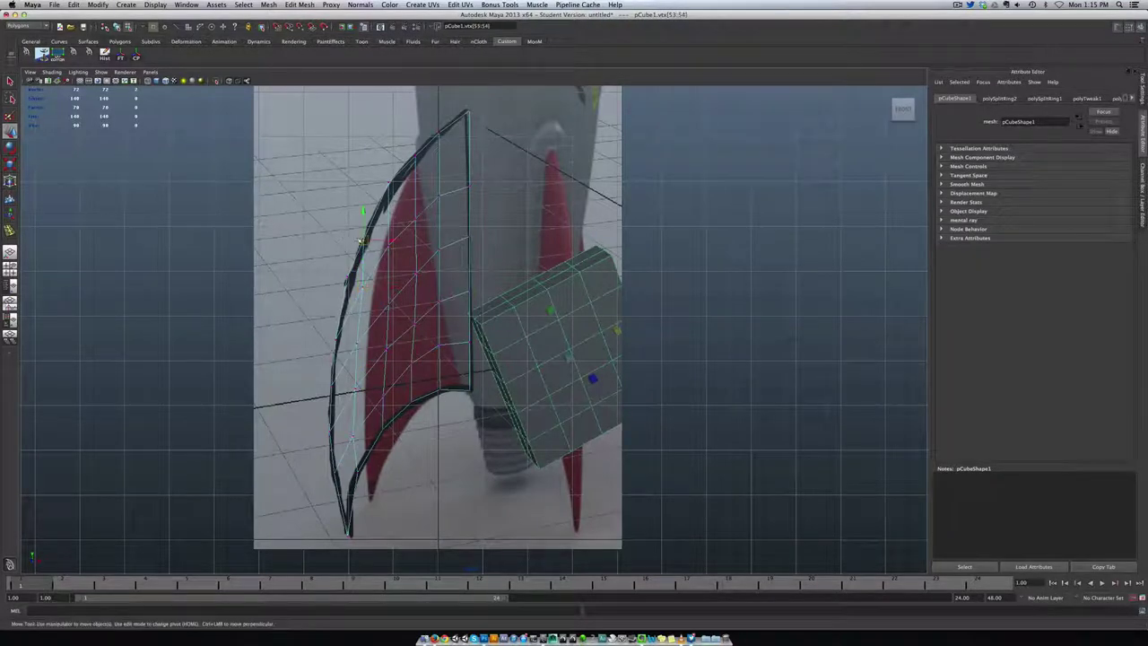
left_click_drag(364, 240, 371, 202)
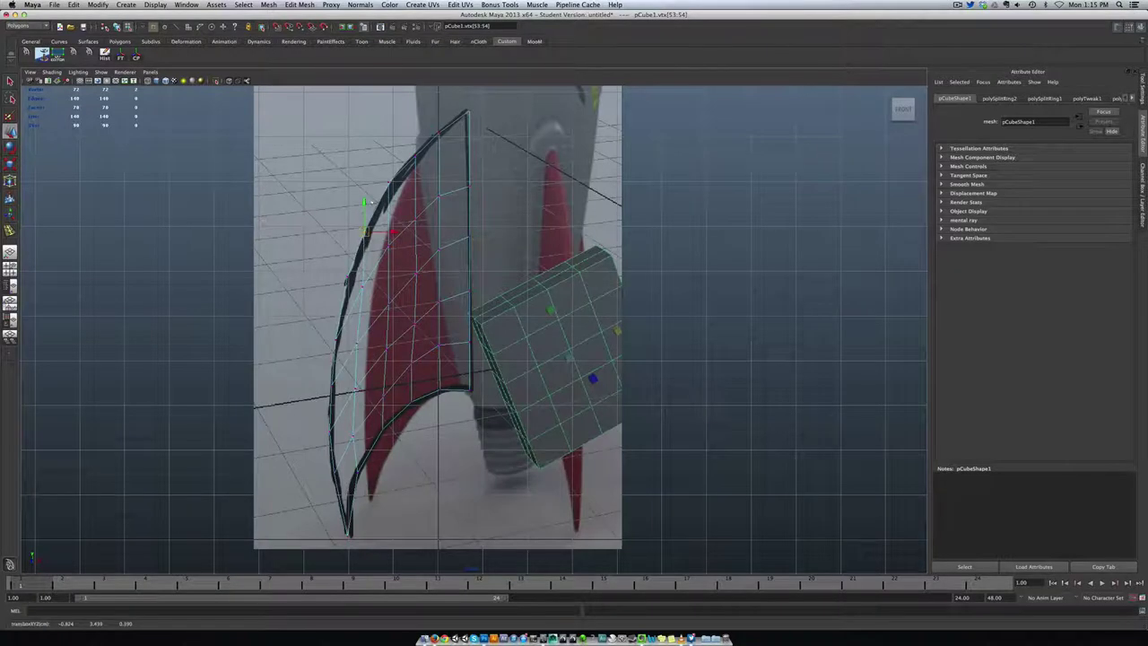
Adjust the vertices along the upper part of the outer curve and at the fin's top point to follow the outline.
left_click(438, 127)
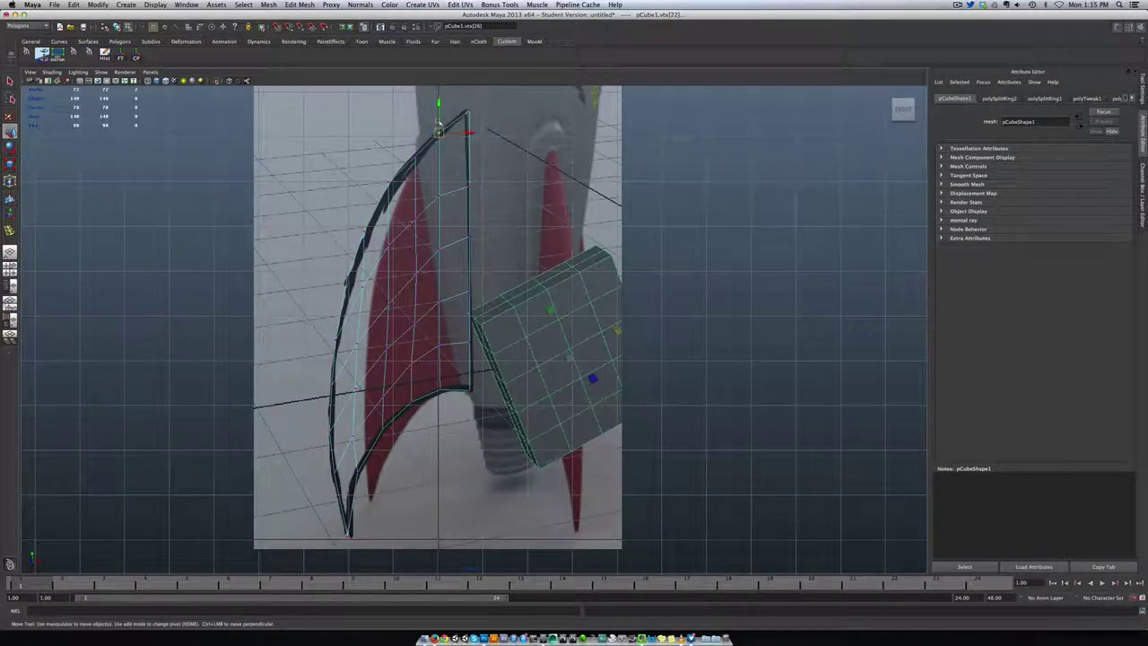
left_click(416, 155)
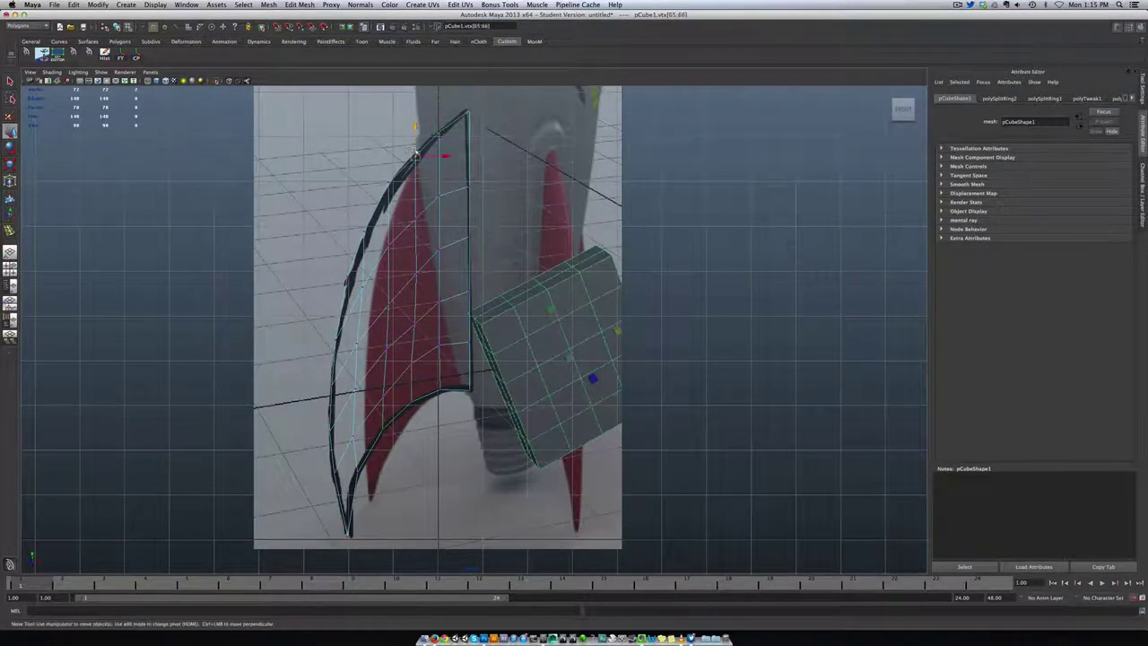
left_click_drag(416, 155, 415, 152)
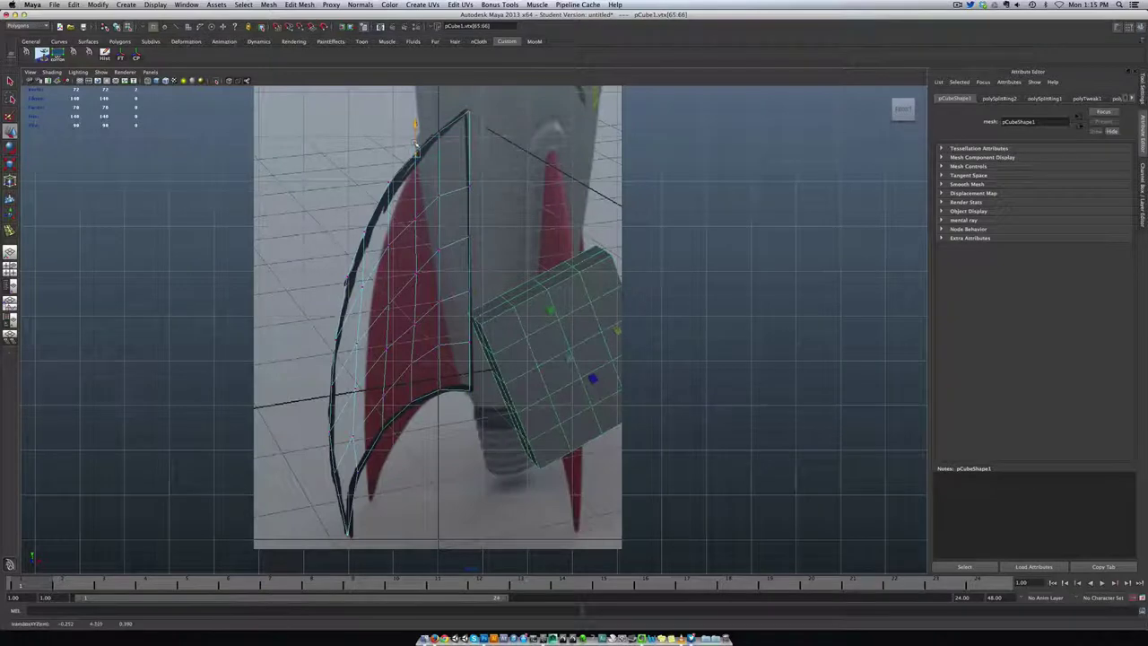
left_click(470, 109)
left_click_drag(470, 108, 469, 106)
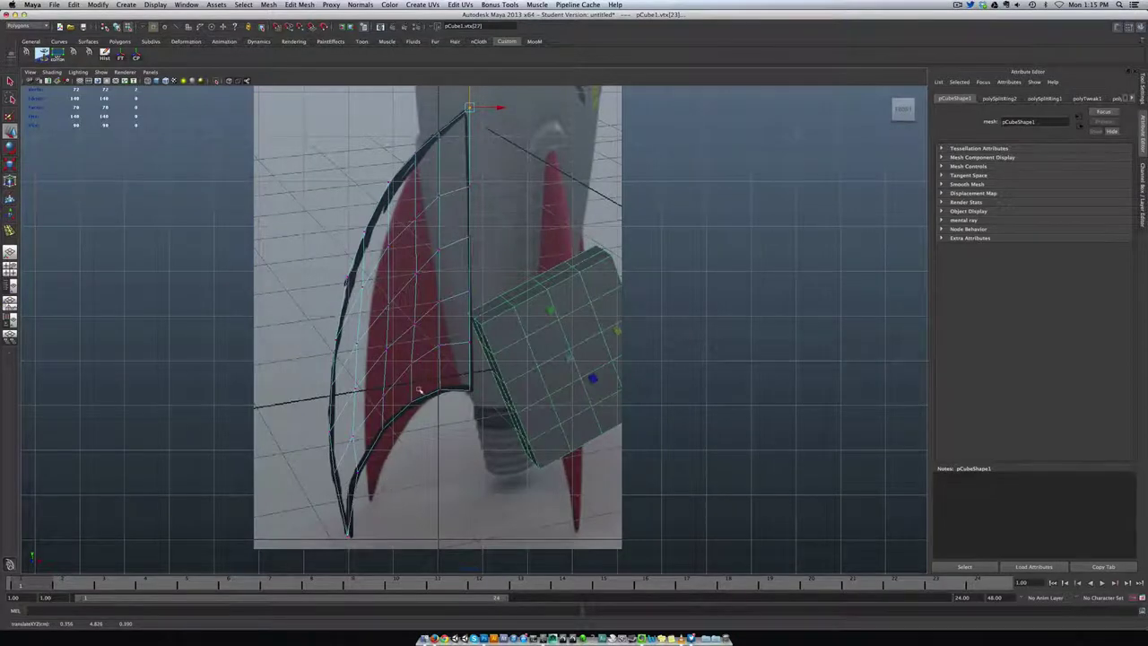
Move the interior vertices in the fin's middle column upward to even out the spacing of the edge rows.
left_click(412, 316)
left_click_drag(412, 289, 415, 270)
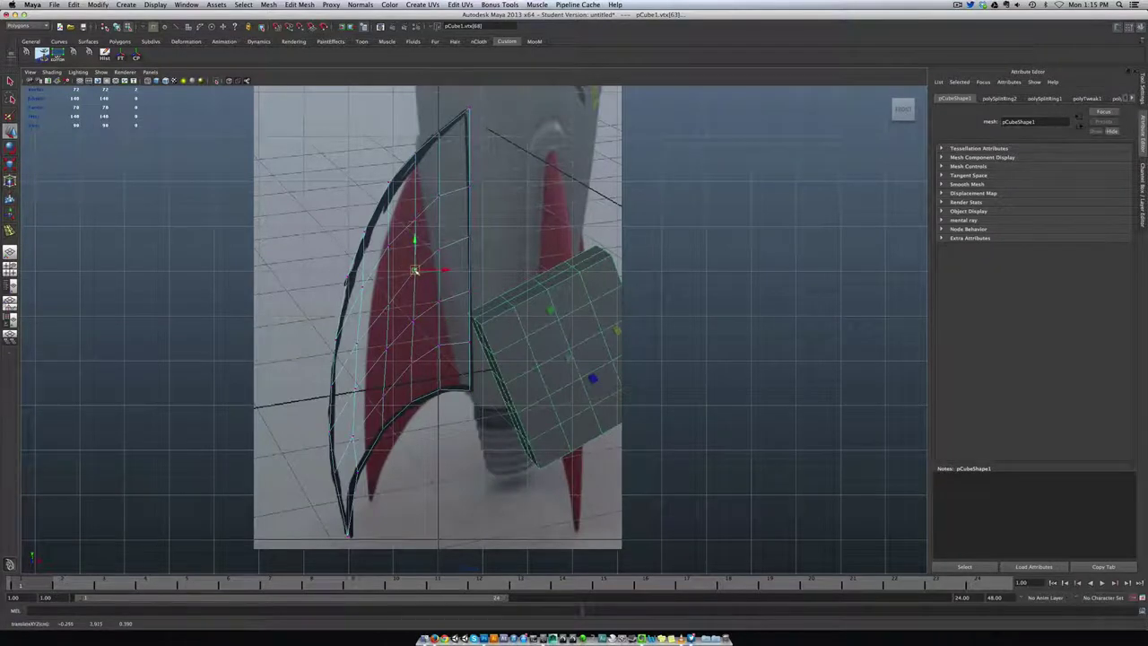
left_click(416, 214)
left_click(448, 190)
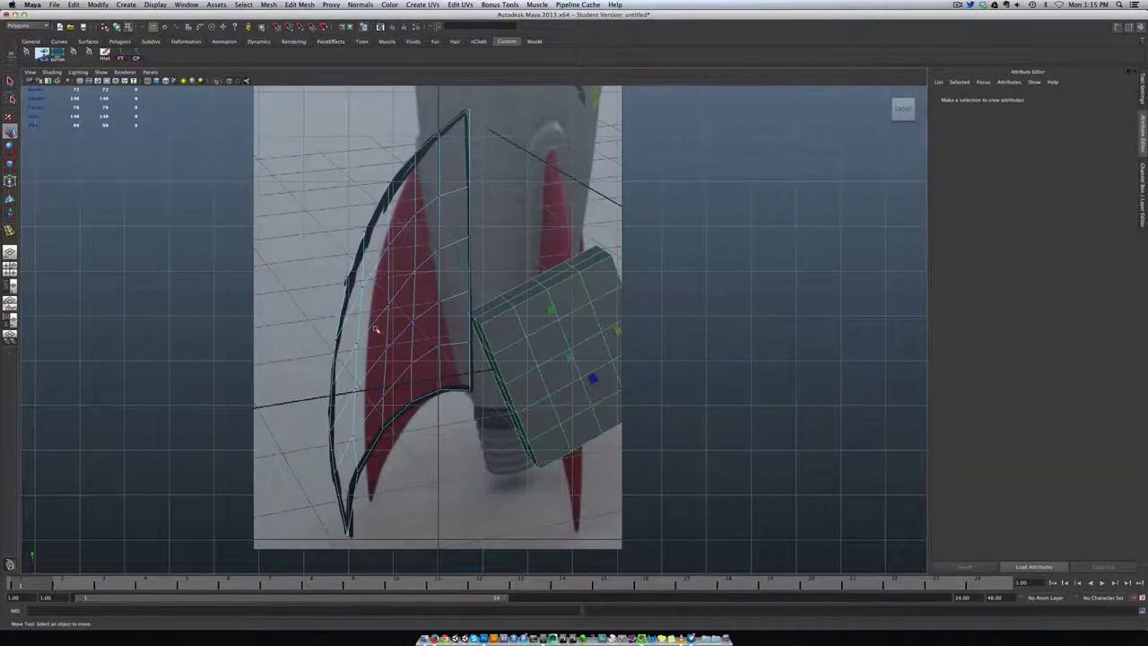
Display the fin shaded with smooth preview and orbit it in the perspective view to check its outline against the reference.
key("5")
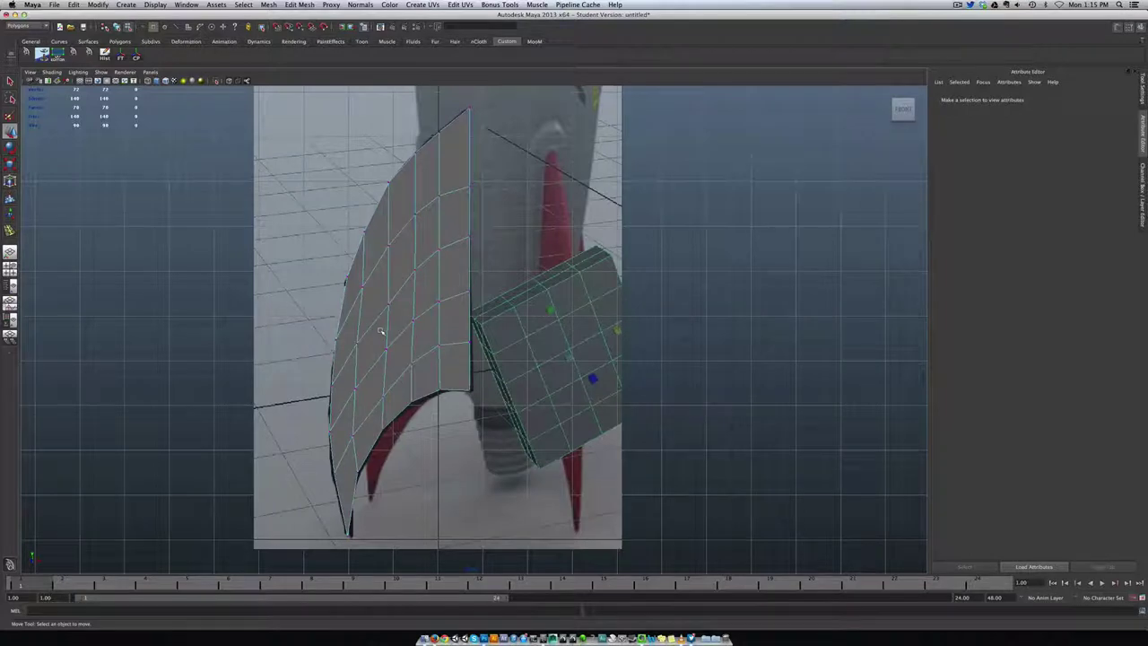
key("3")
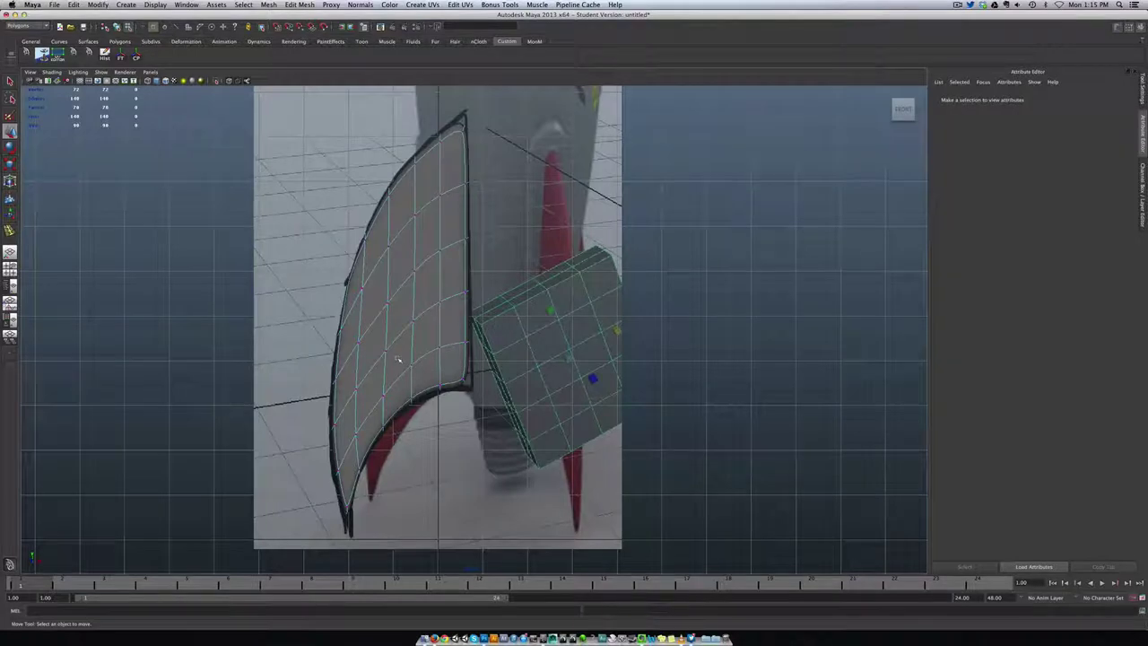
key("space")
left_click_drag(398, 361, 394, 346)
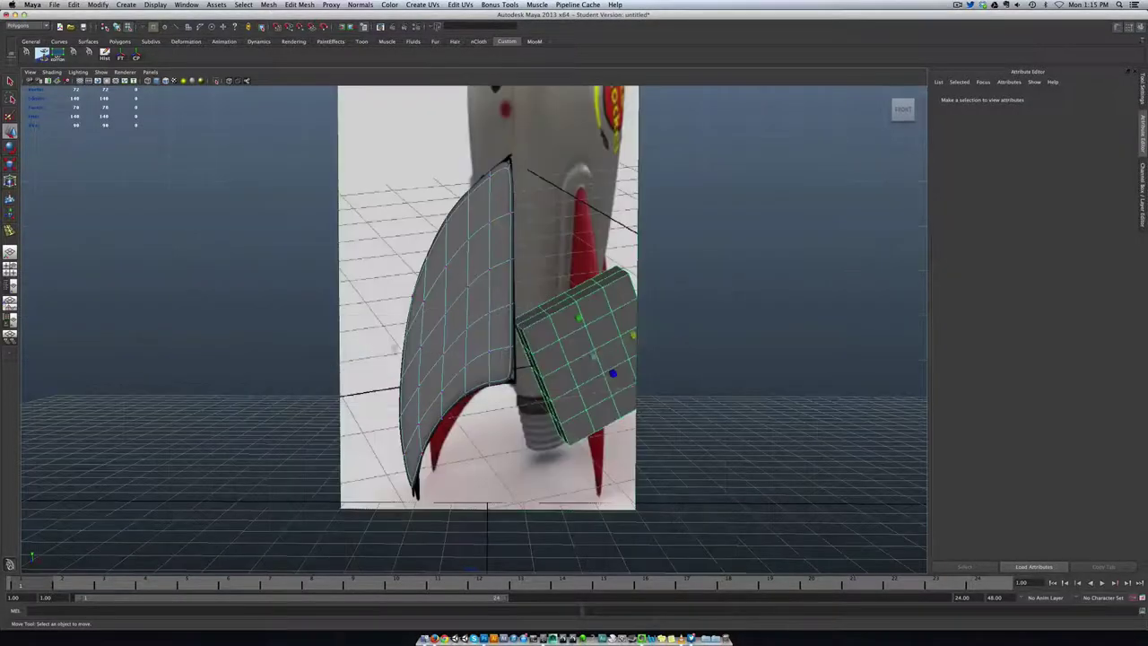
left_click_drag(462, 368, 490, 252, "alt")
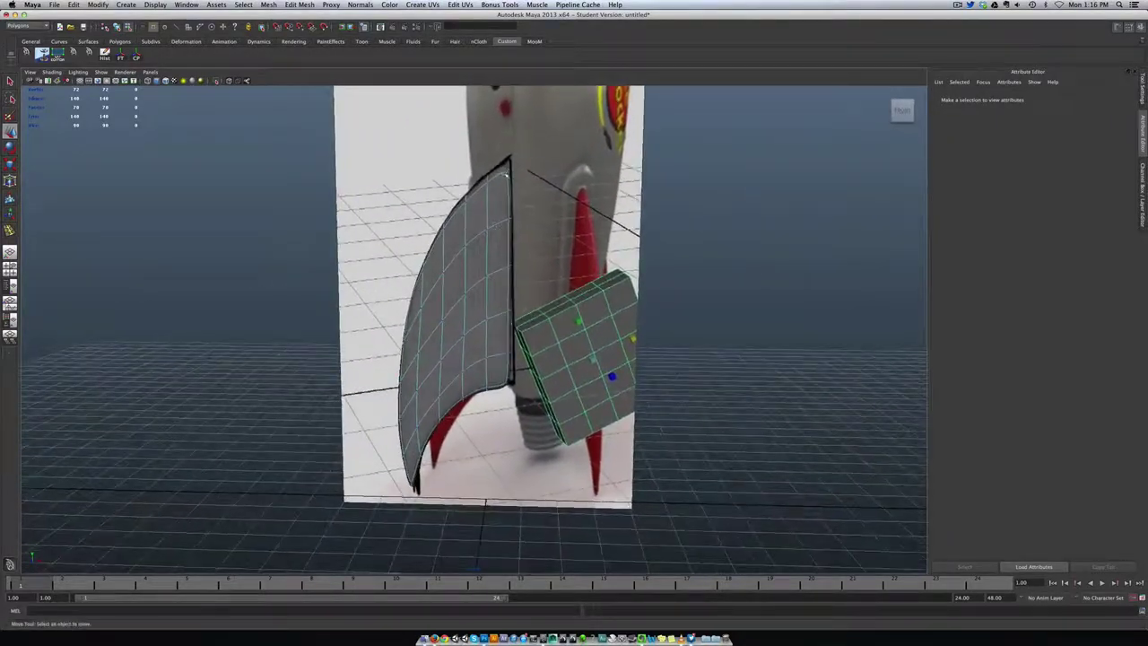
left_click_drag(418, 475, 432, 471, "alt")
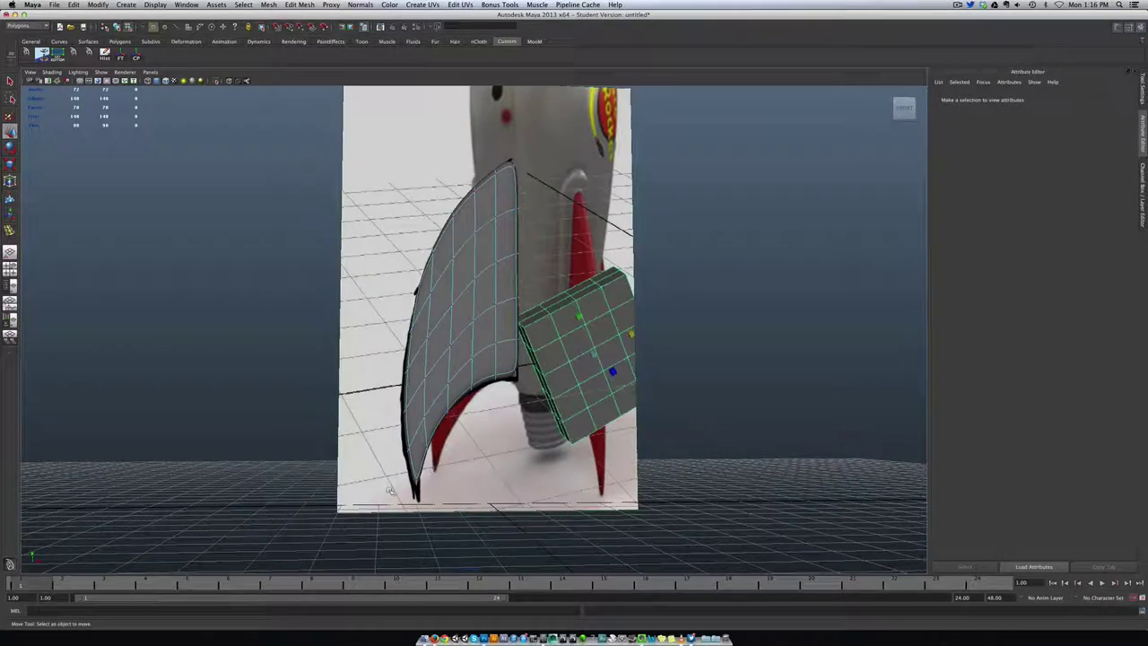
Select the whole fin mesh in object mode and turn off its smooth preview.
key("1")
scroll(391, 491, "up", 4)
scroll(439, 503, "down", 1)
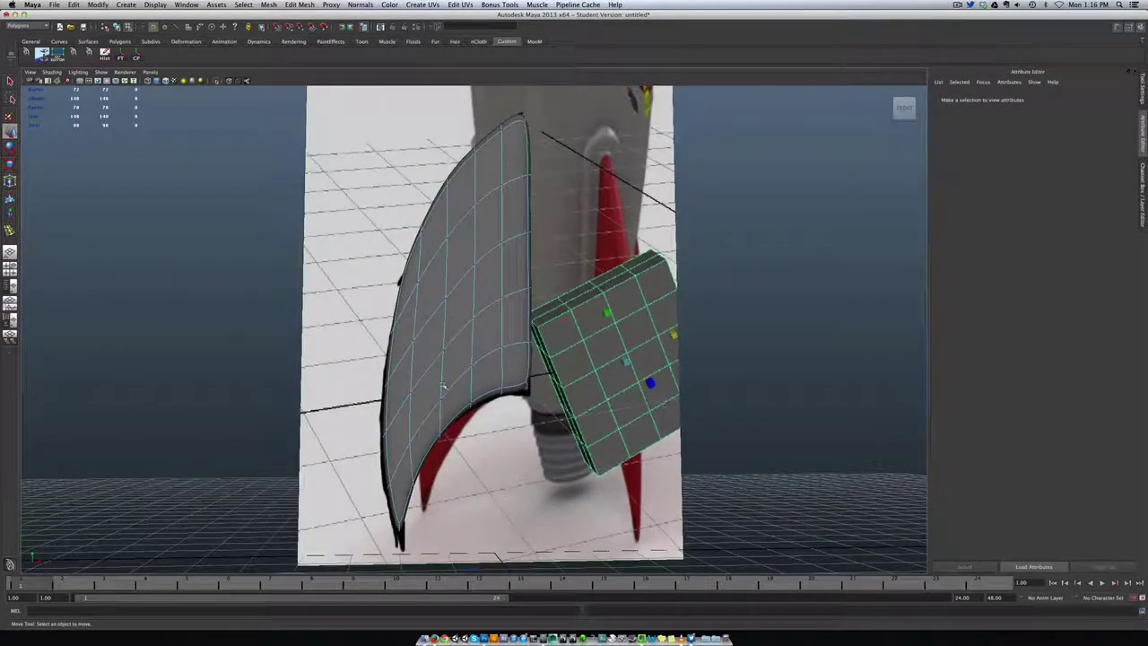
left_click(453, 370)
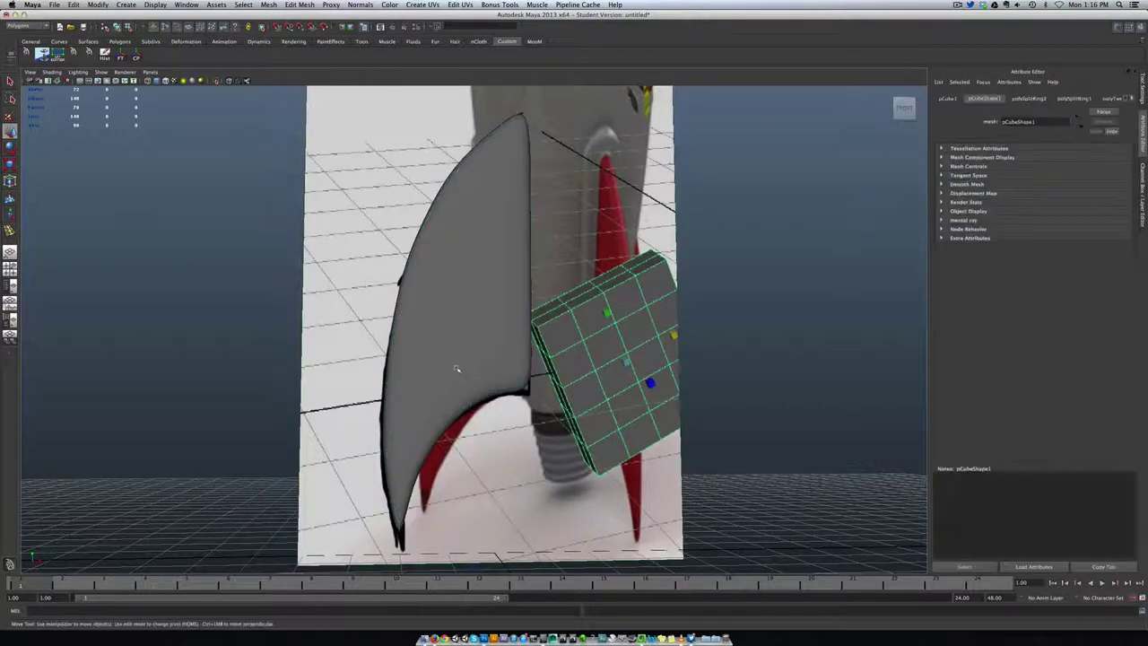
mouse_move(462, 399)
left_mouse_down("alt")
mouse_move(677, 438)
mouse_move(709, 476)
mouse_move(426, 398)
mouse_move(455, 408)
left_mouse_up("alt")
scroll(460, 386, "up", 3)
scroll(460, 388, "down", 3)
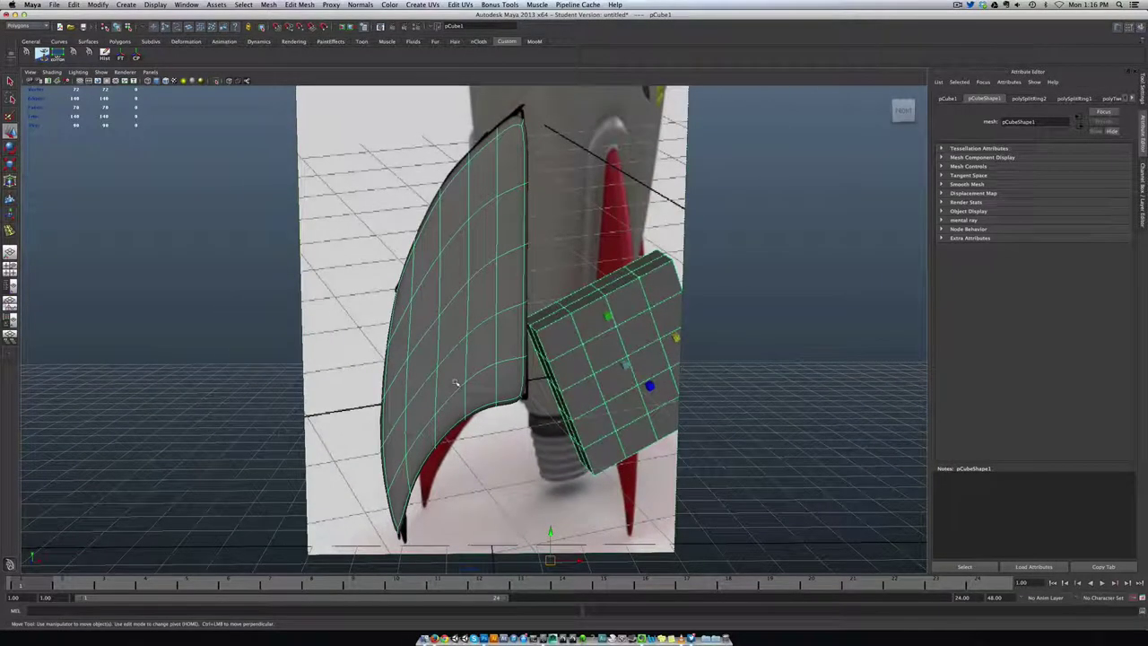
key("1")
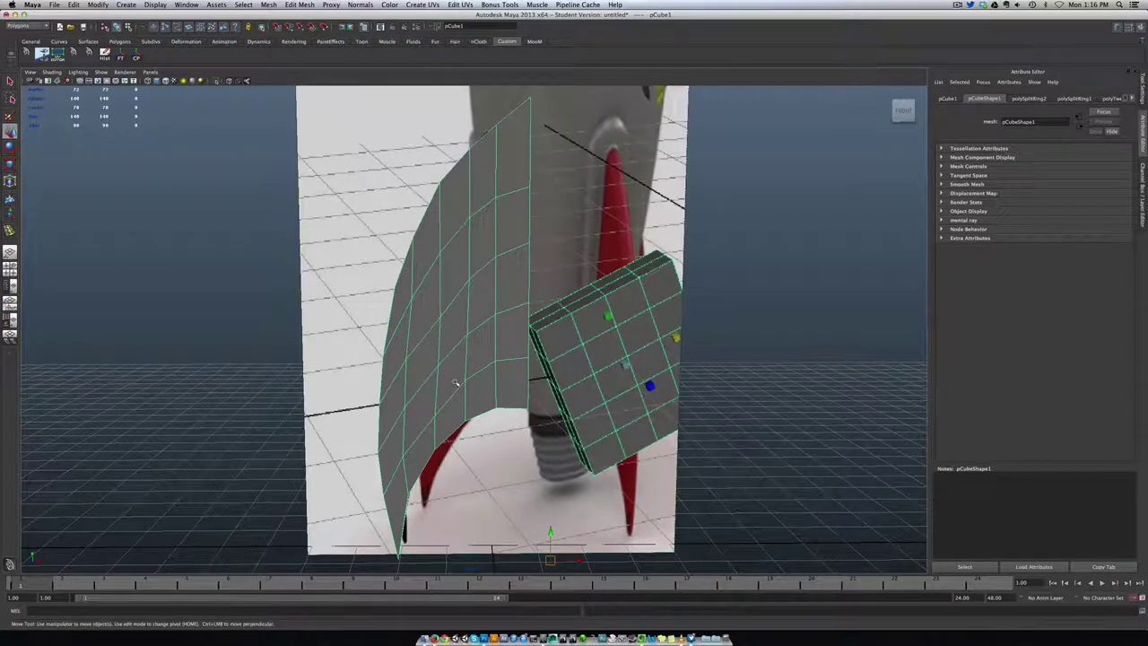
scroll(422, 399, "up", 1)
scroll(420, 395, "down", 1)
Insert two edge loops hugging the fin's outer curved edge, one placed from the lower tip and one from the top point.
right_click(400, 491, "shift")
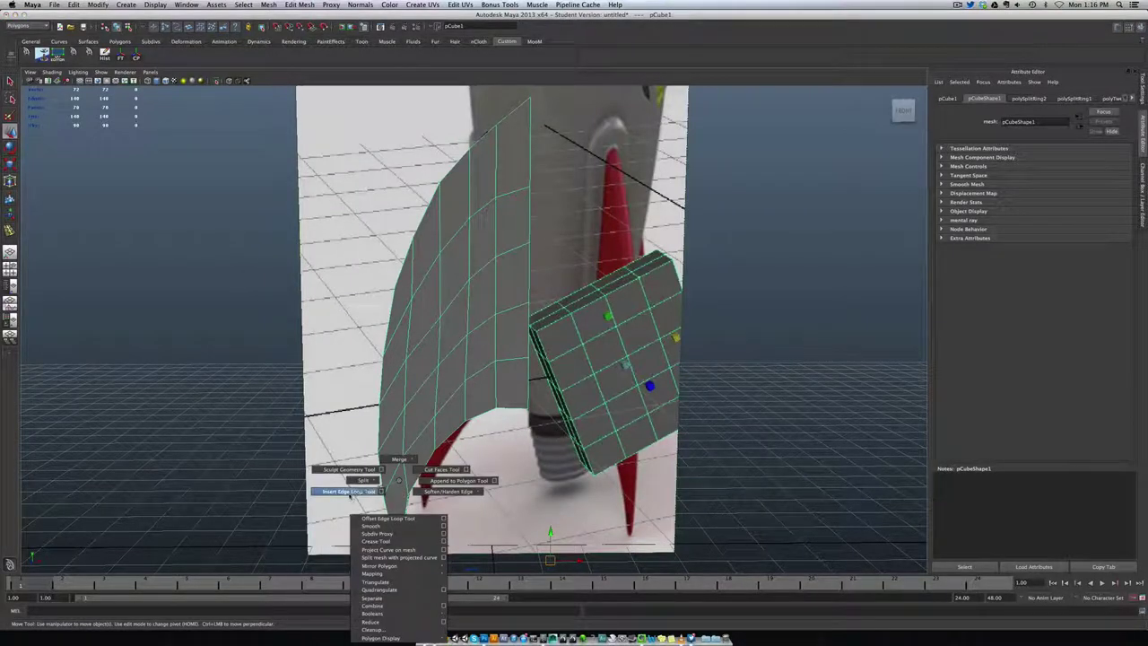
left_click(359, 492)
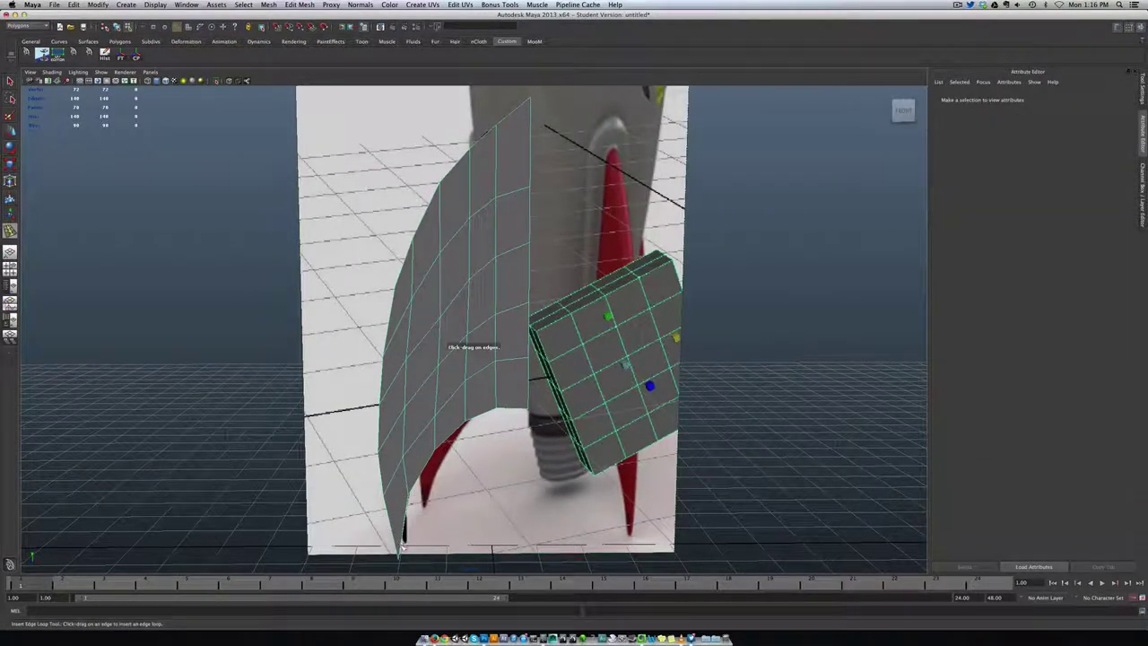
left_click(401, 549)
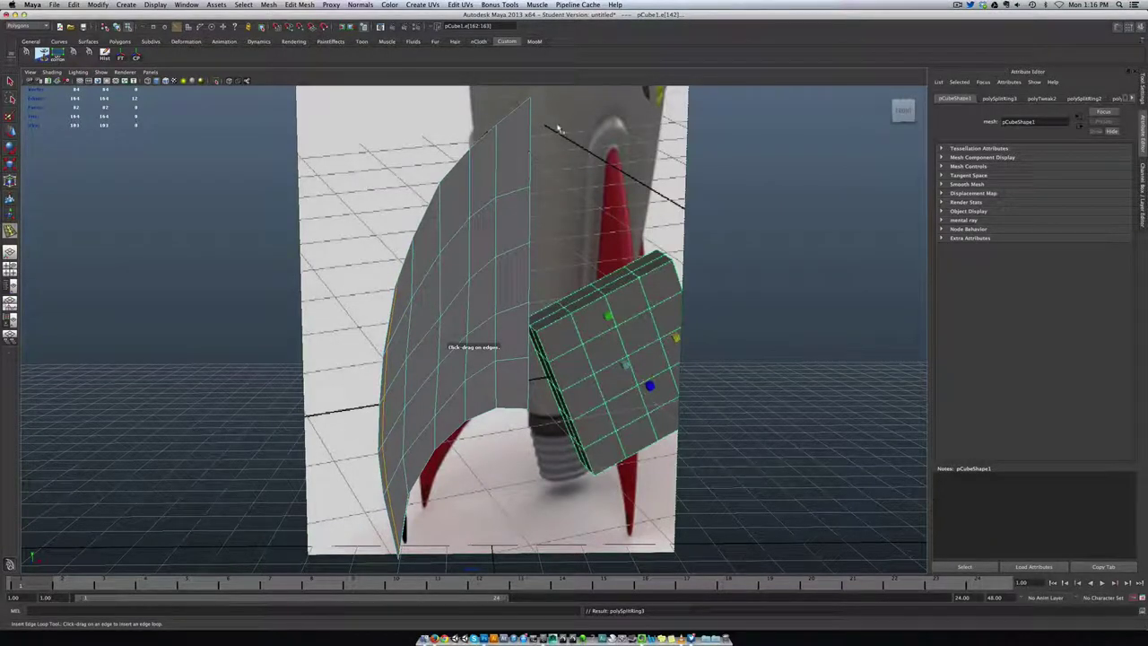
left_click(532, 106)
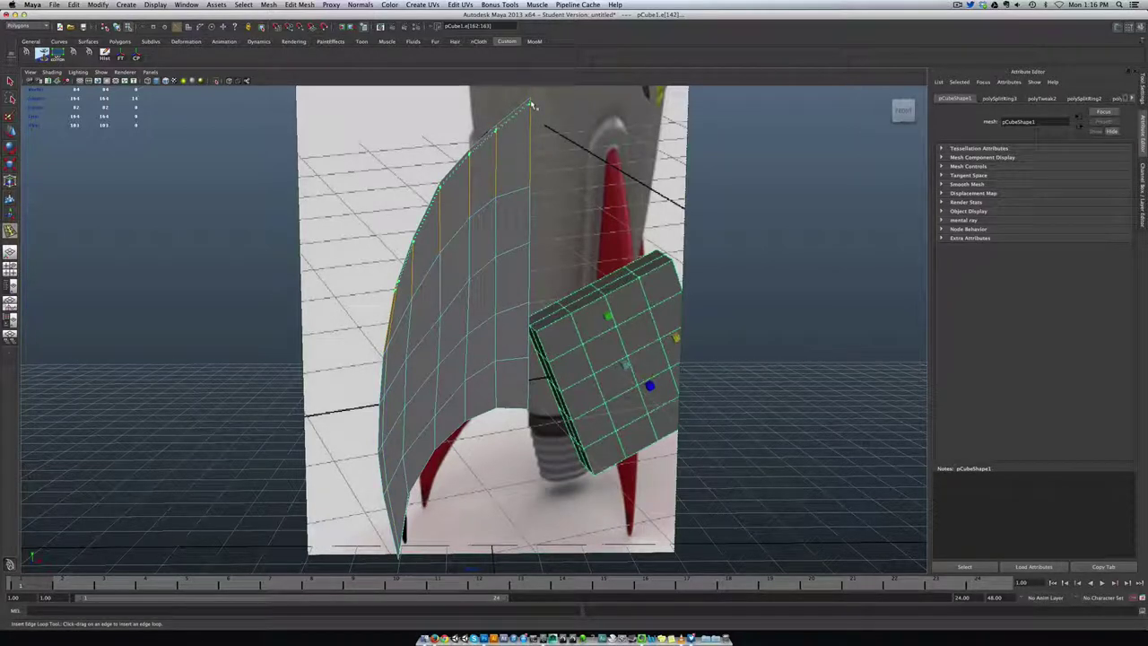
left_click(533, 106)
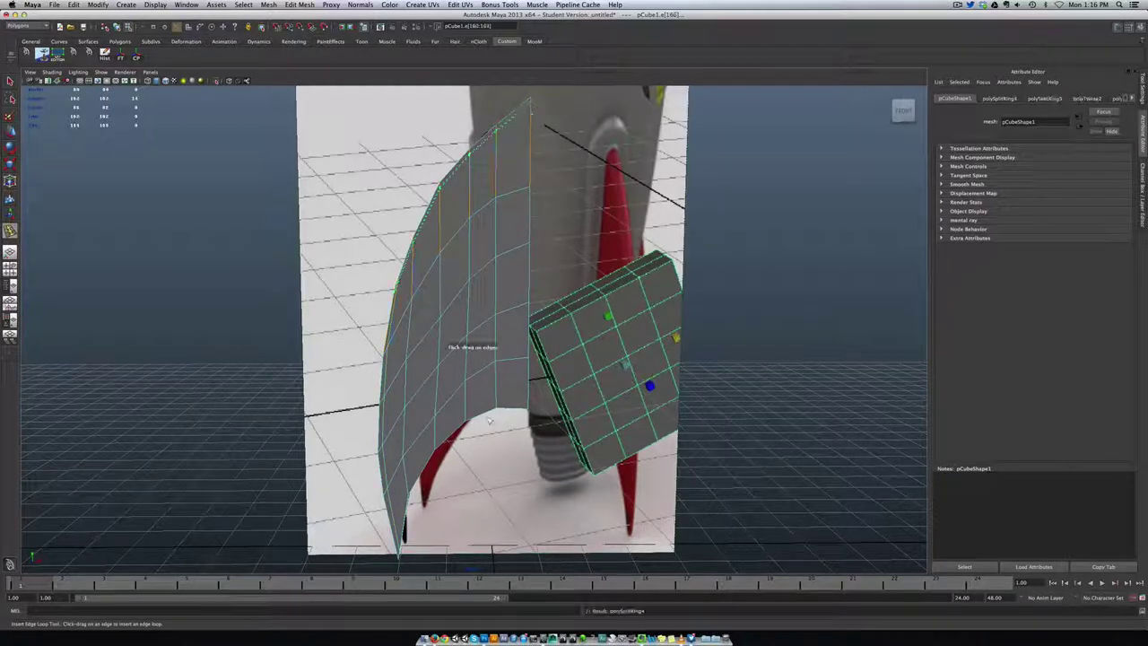
Insert one edge loop close to the fin's straight edge and another close to its concave lower edge.
left_click(527, 410)
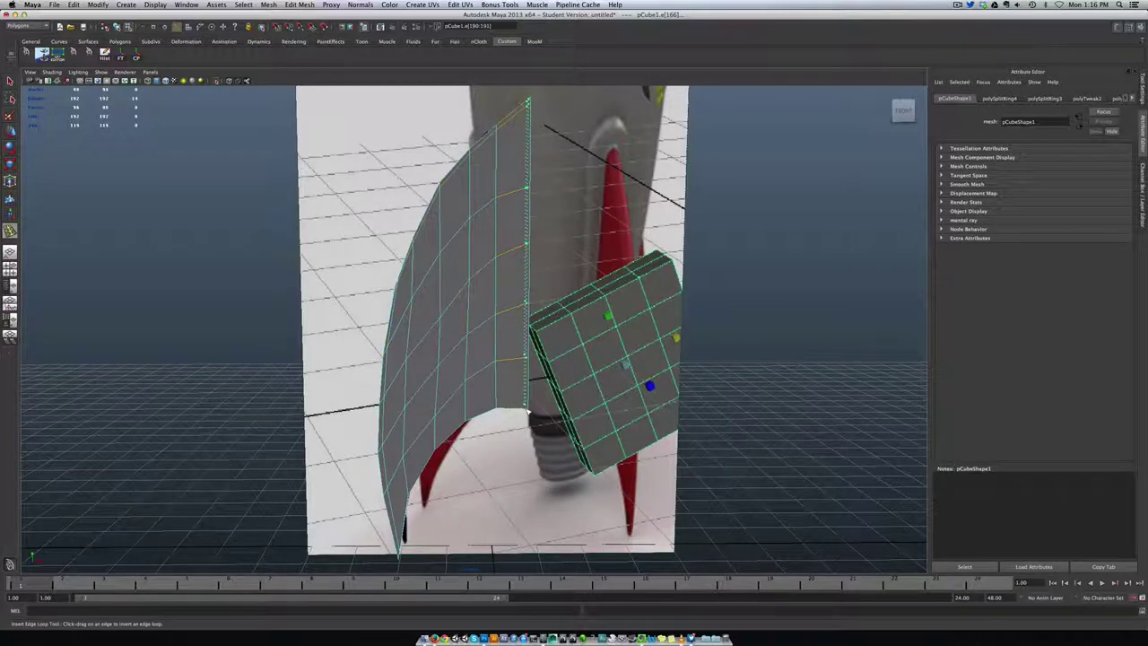
left_click_drag(528, 411, 552, 396)
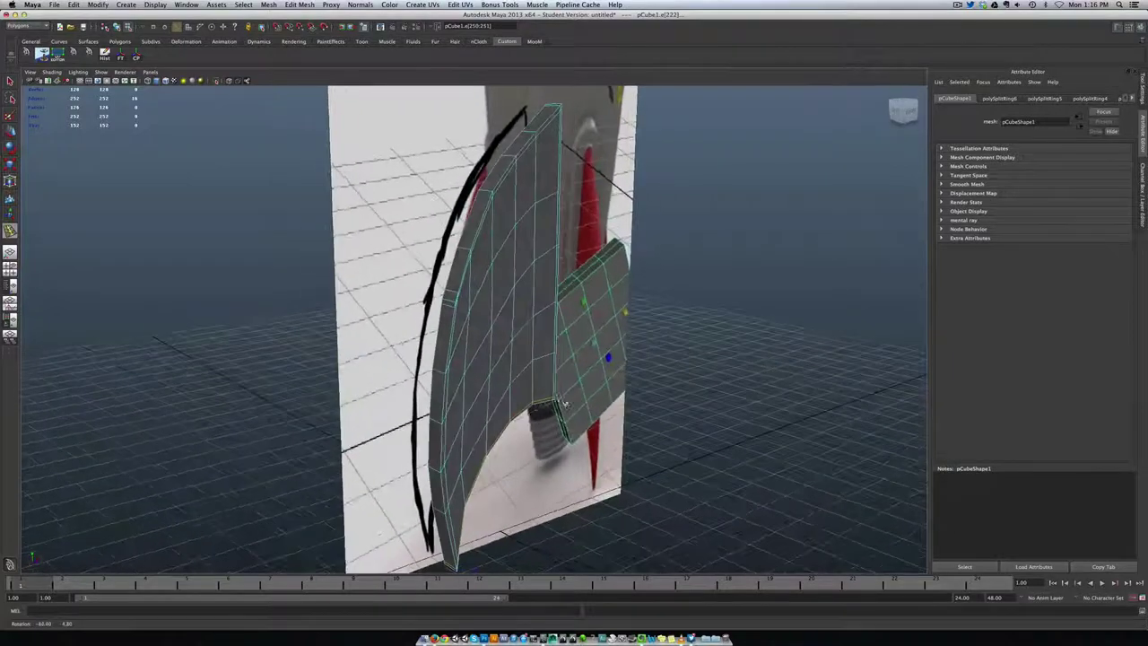
scroll(497, 356, "up", 5)
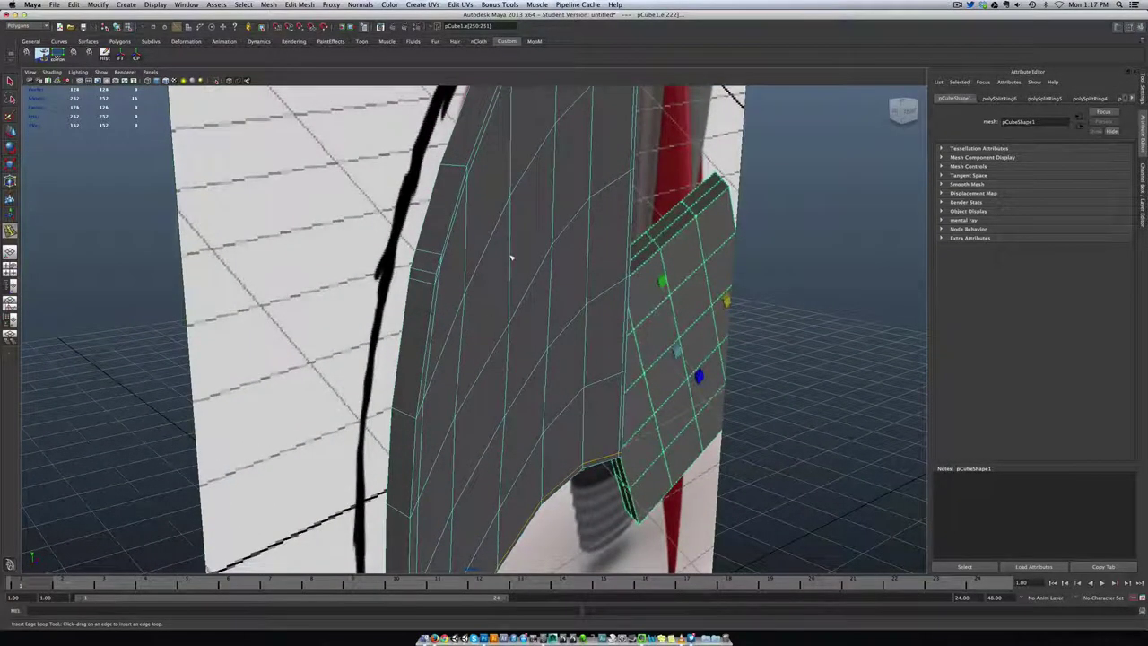
Display the fin with smooth preview in object mode and inspect its outer curved edge.
key("3")
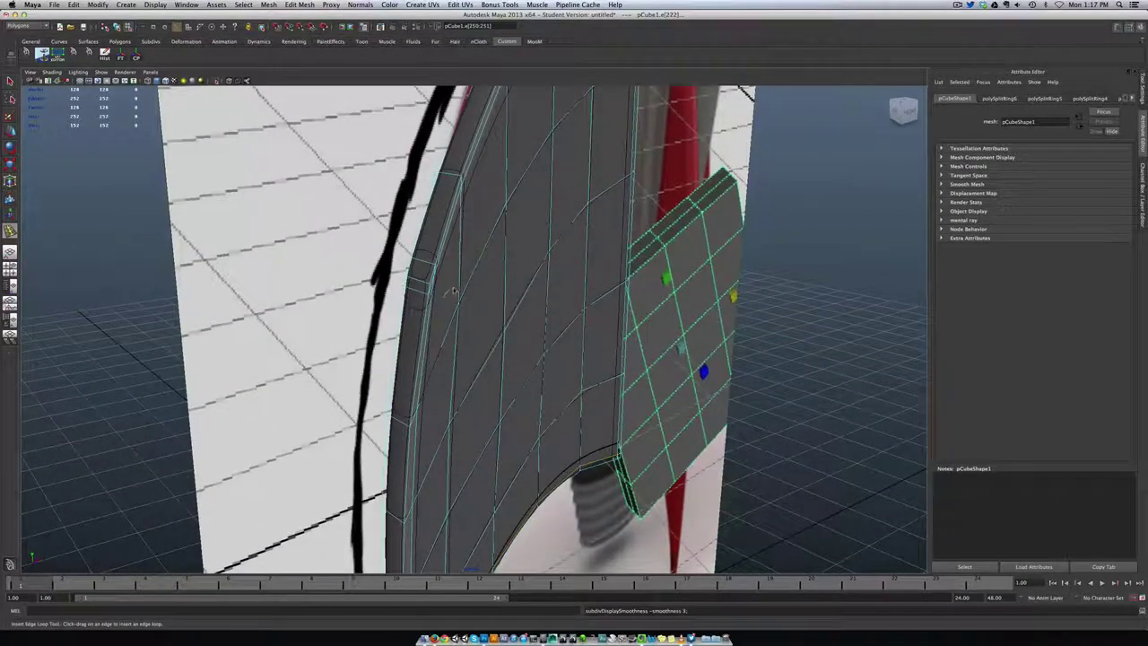
right_click_drag(453, 291, 548, 292)
left_click_drag(483, 303, 460, 251, "alt")
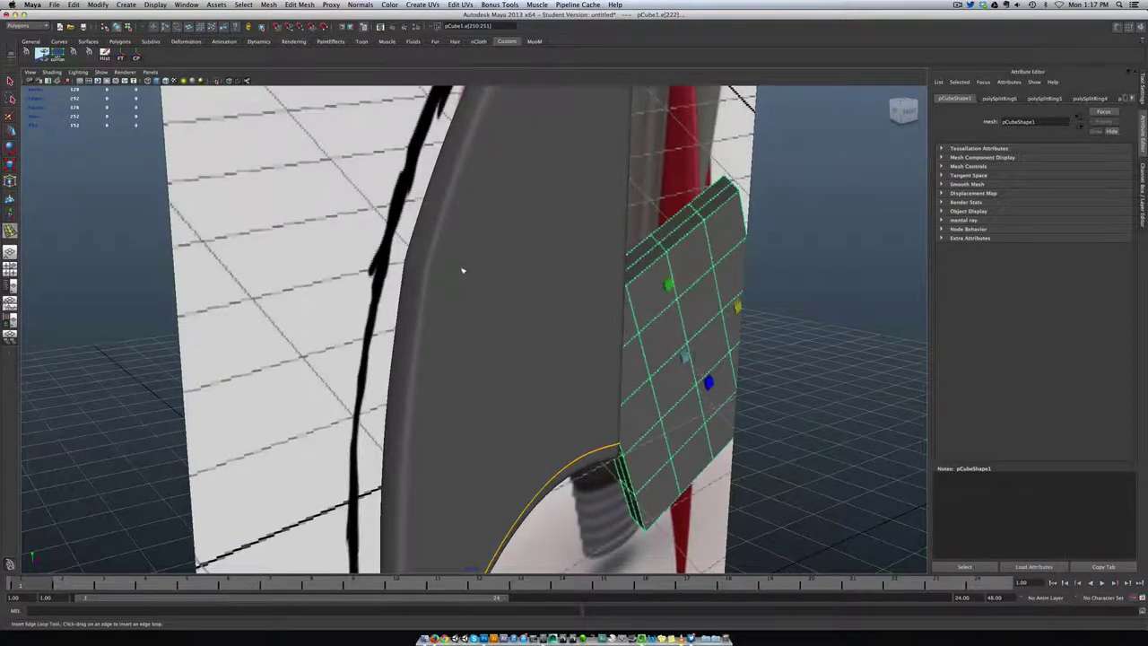
left_click(462, 271)
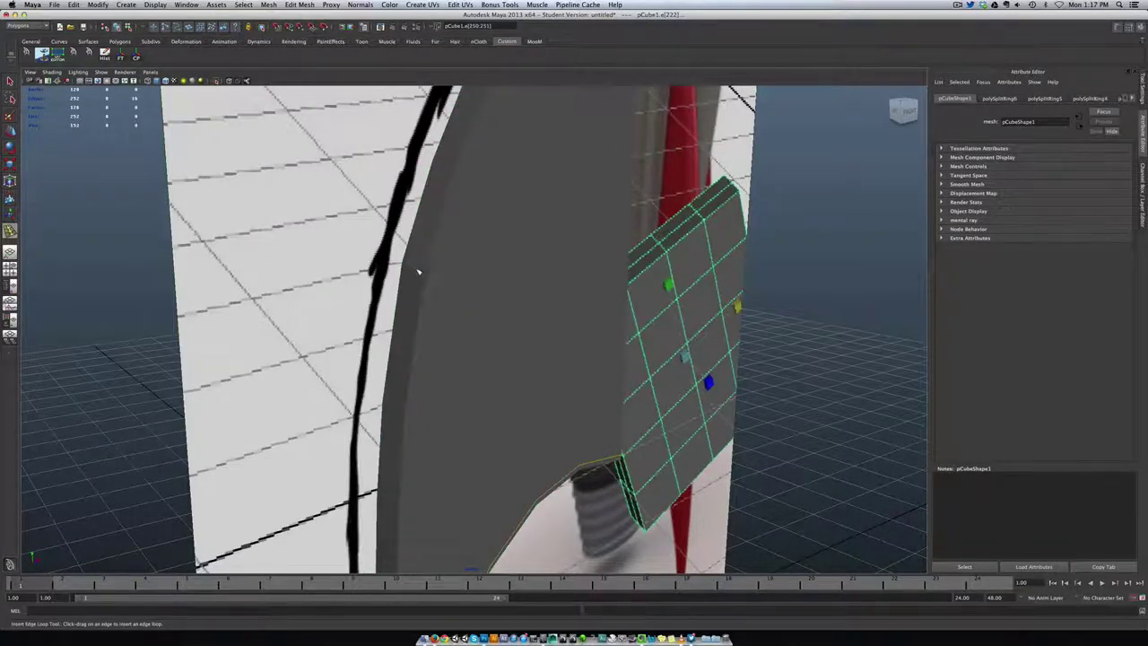
Merge the two stray vertices at the bend of the fin's outer edge into the vertex between them on the front side.
scroll(418, 271, "up", 2)
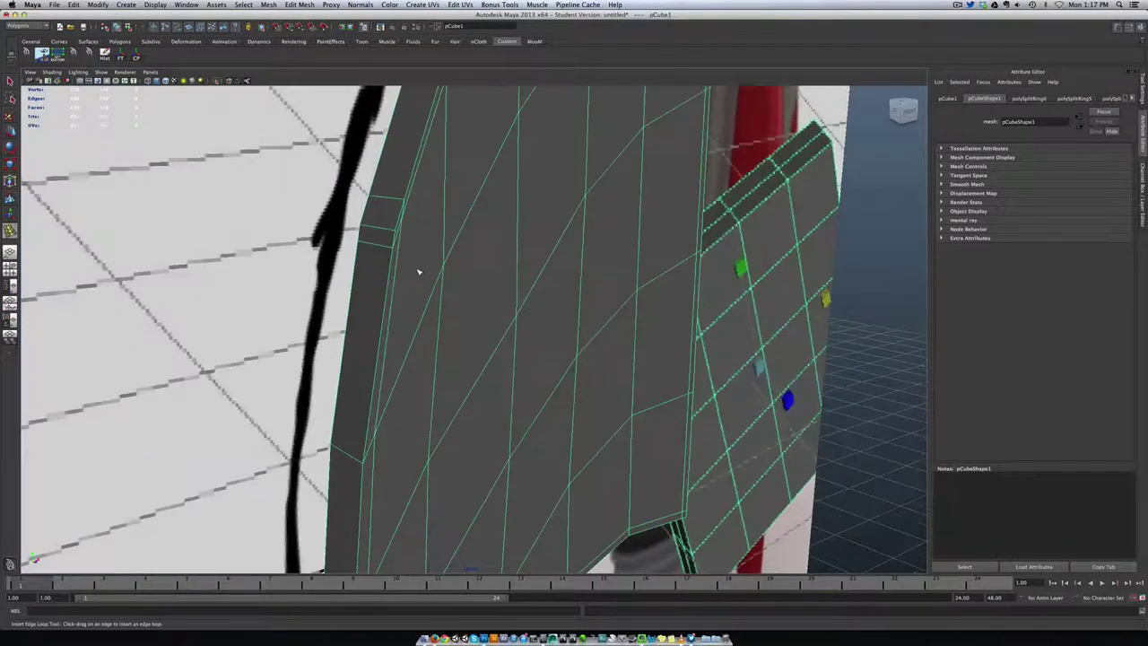
left_click_drag(418, 260, 412, 257, "alt")
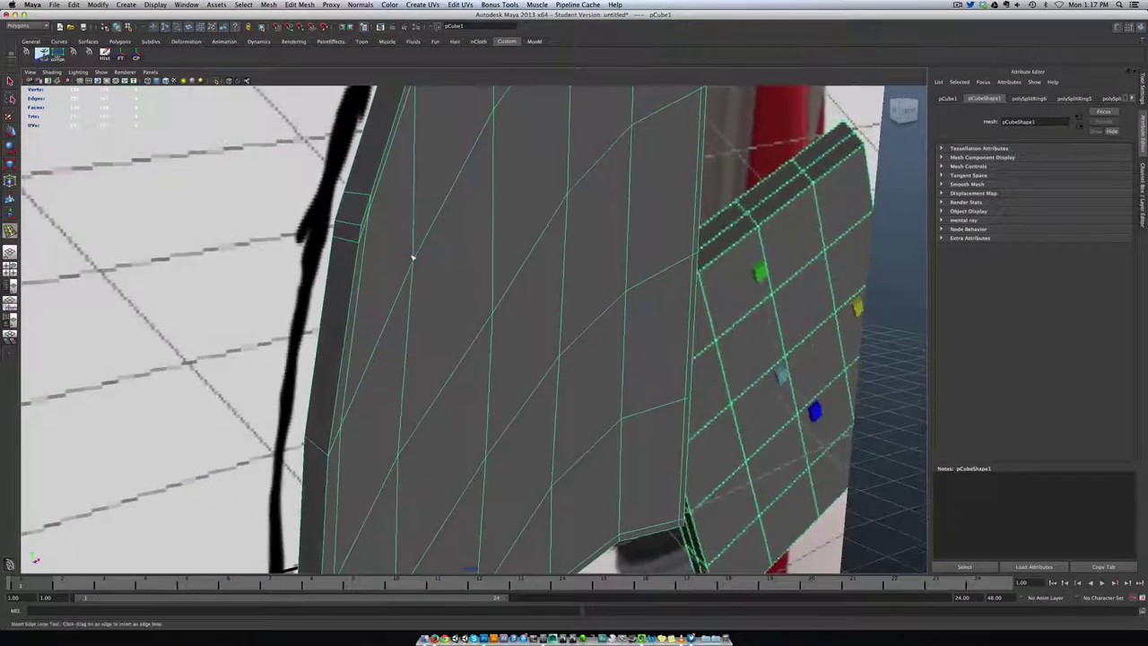
middle_click_drag(413, 257, 482, 341, "alt")
scroll(425, 313, "up", 3)
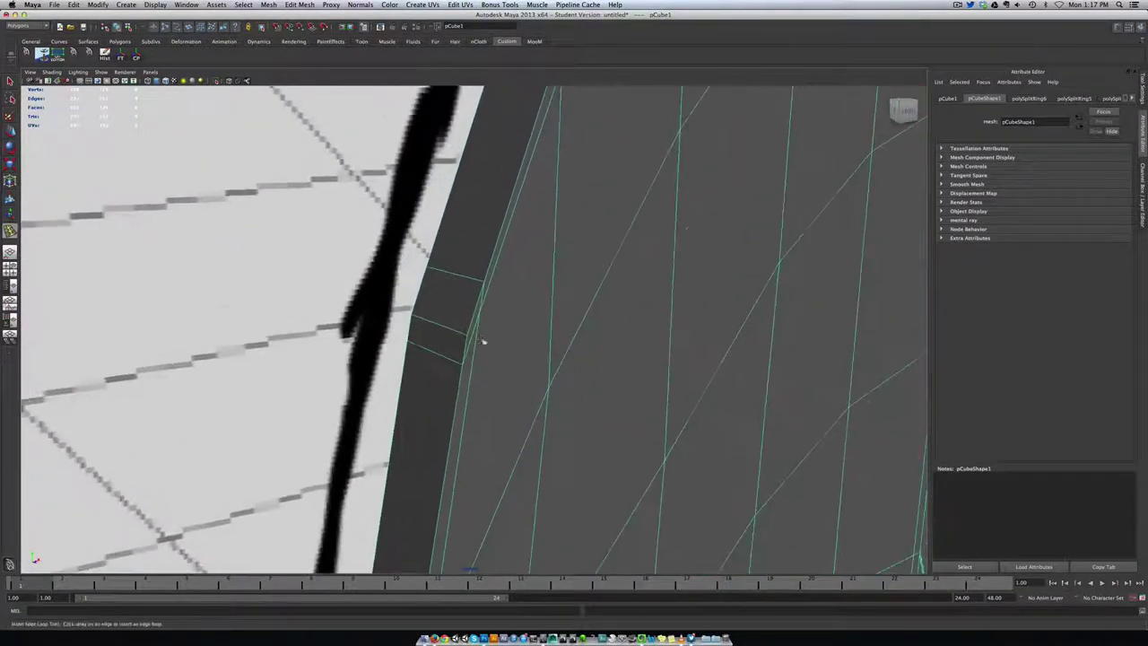
scroll(483, 341, "up", 2)
left_click_drag(498, 352, 508, 354, "alt")
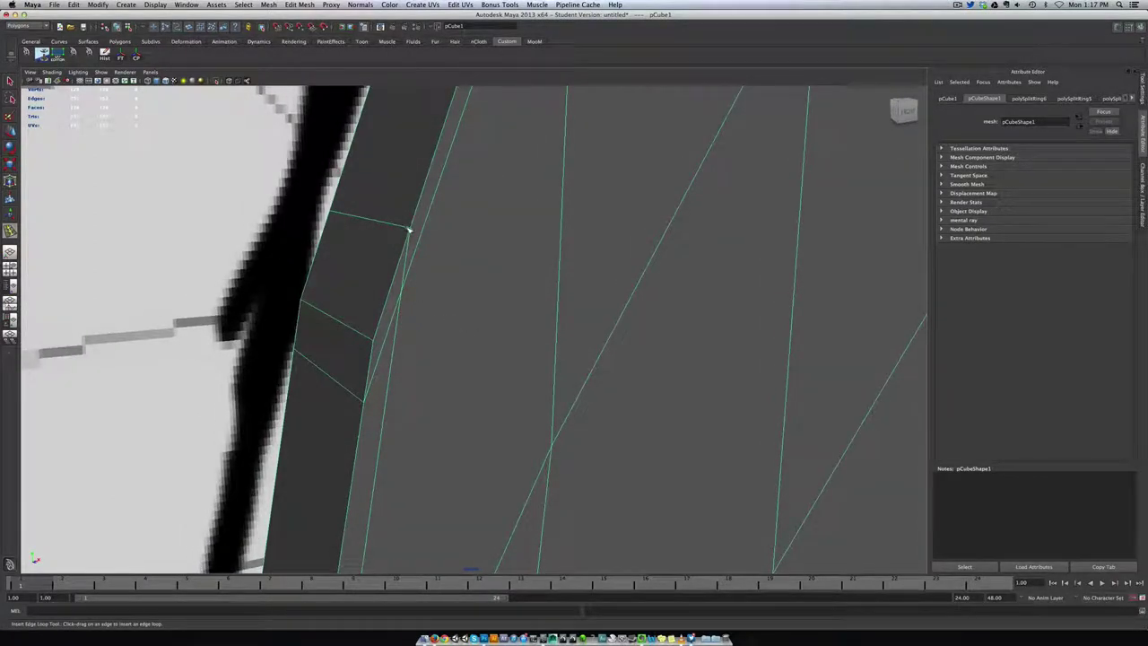
right_click_drag(386, 248, 345, 249)
key("q")
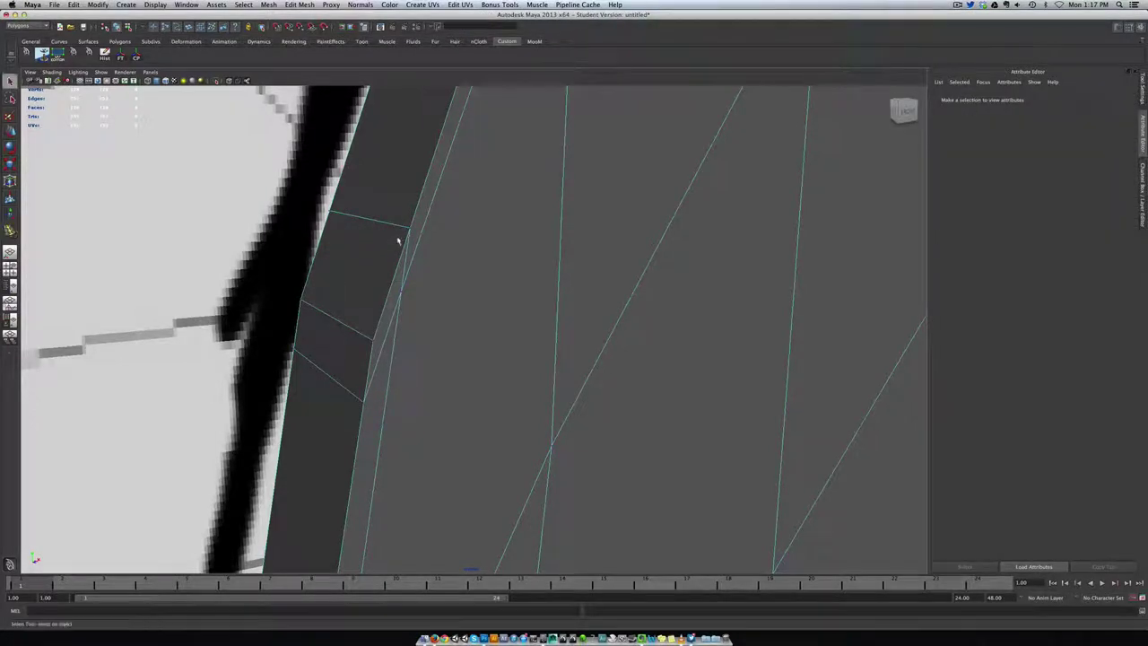
right_click_drag(398, 239, 405, 208, "shift")
left_click(411, 231)
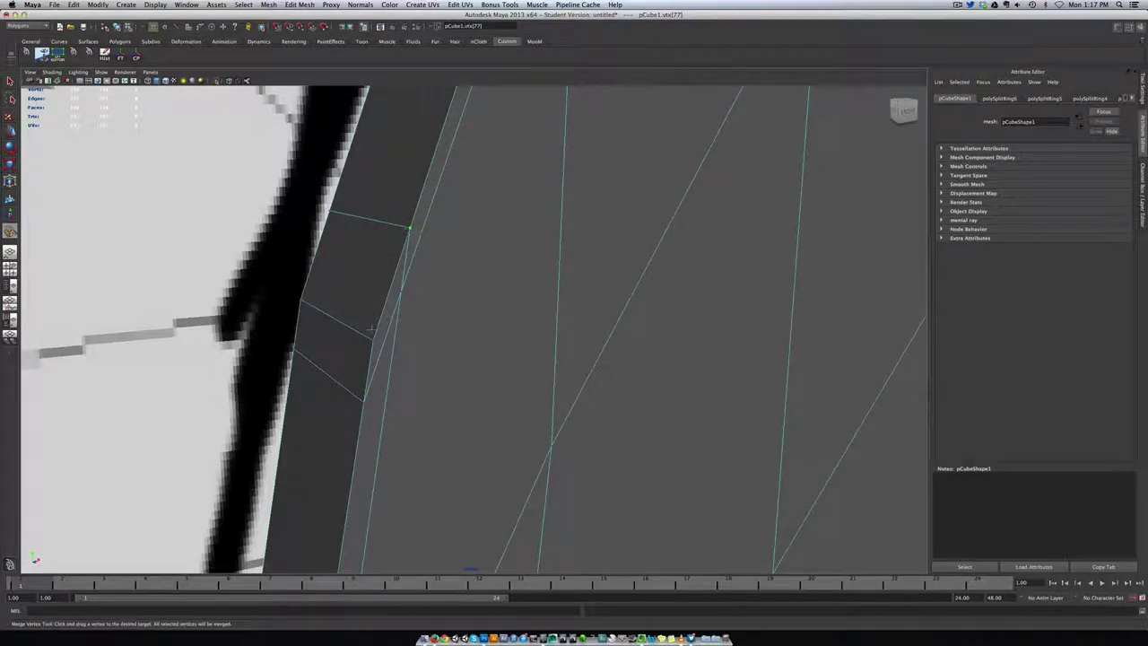
left_click_drag(371, 328, 372, 338)
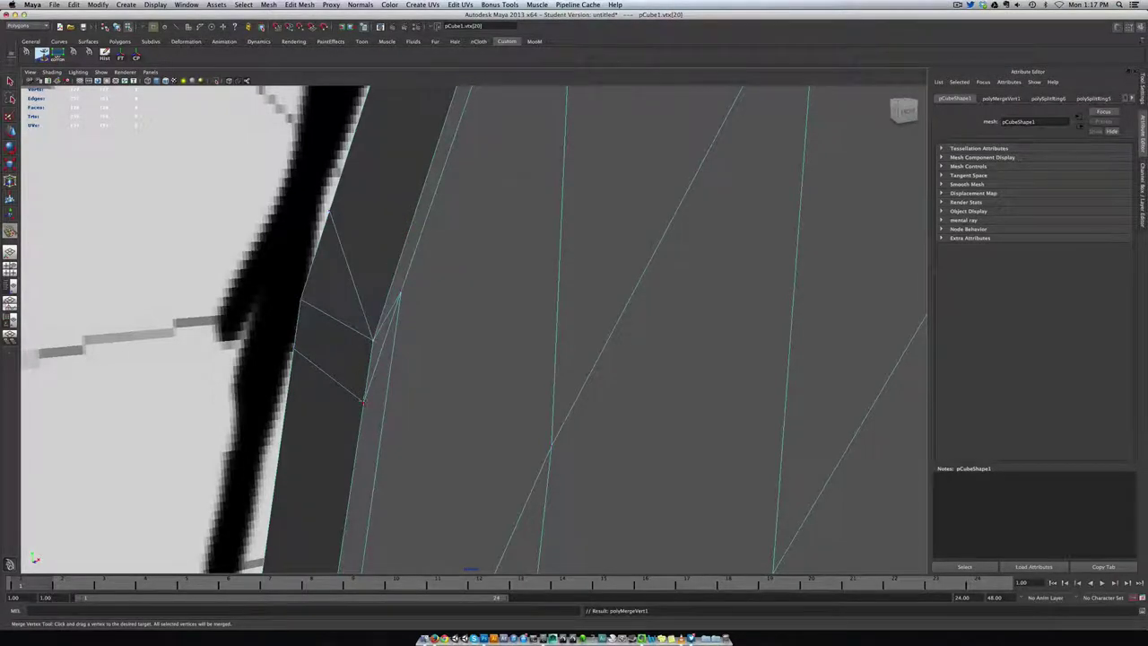
left_click_drag(363, 400, 351, 344)
Hide the image planes in the perspective view so the back of the fin is unobstructed.
left_click_drag(391, 348, 409, 355, "alt")
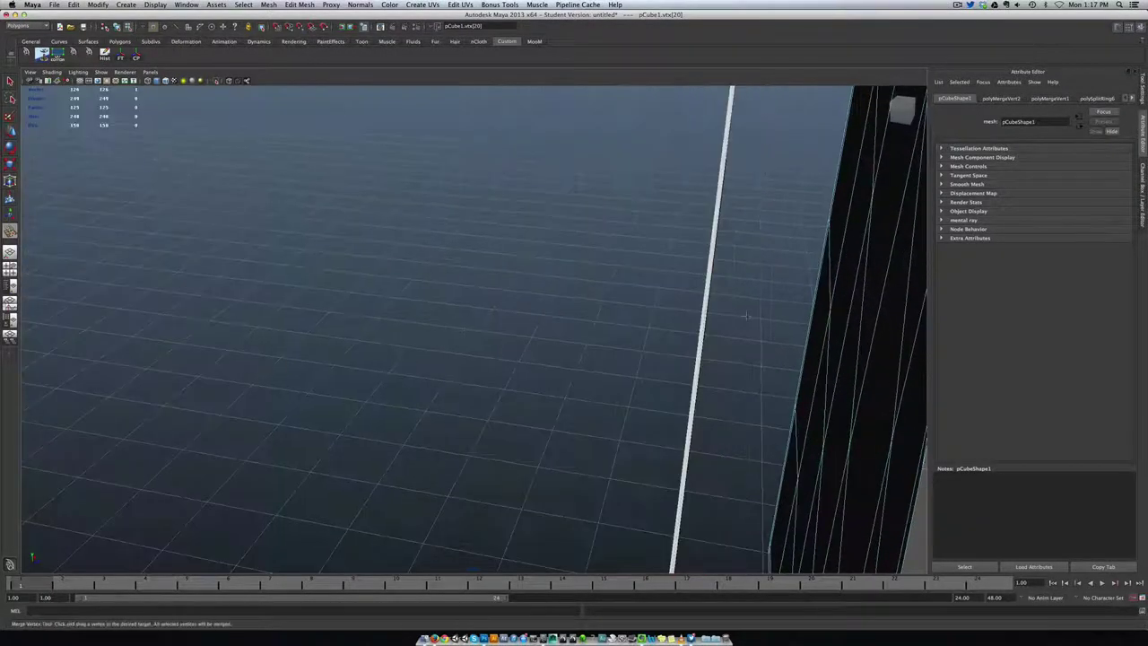
left_click_drag(745, 316, 515, 323, "alt")
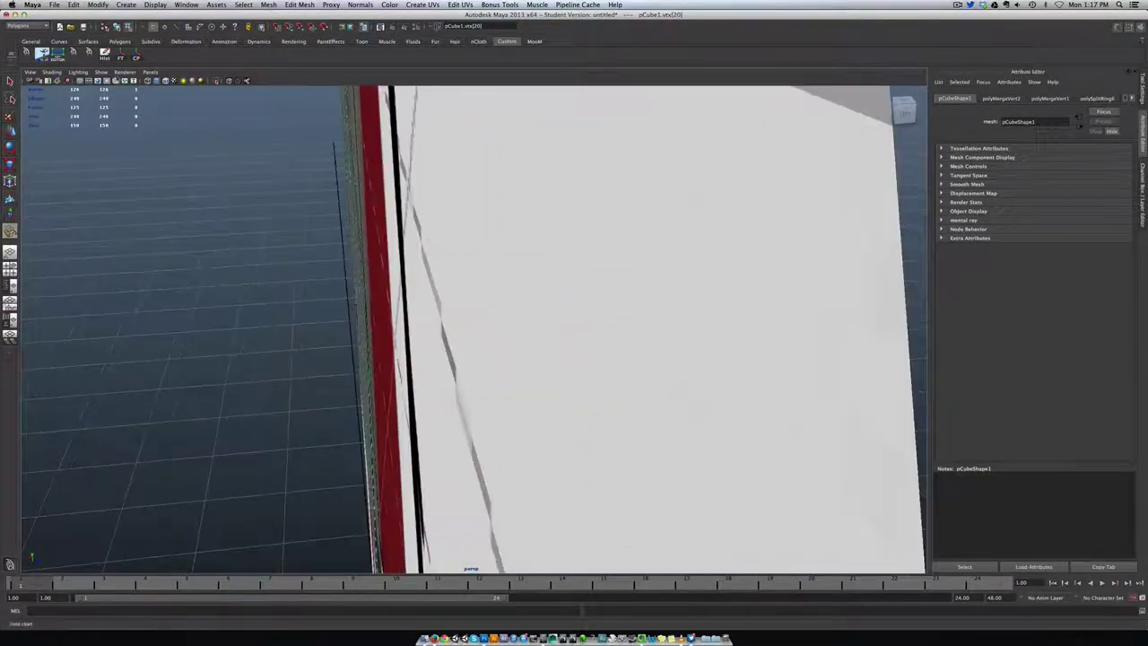
left_click(102, 72)
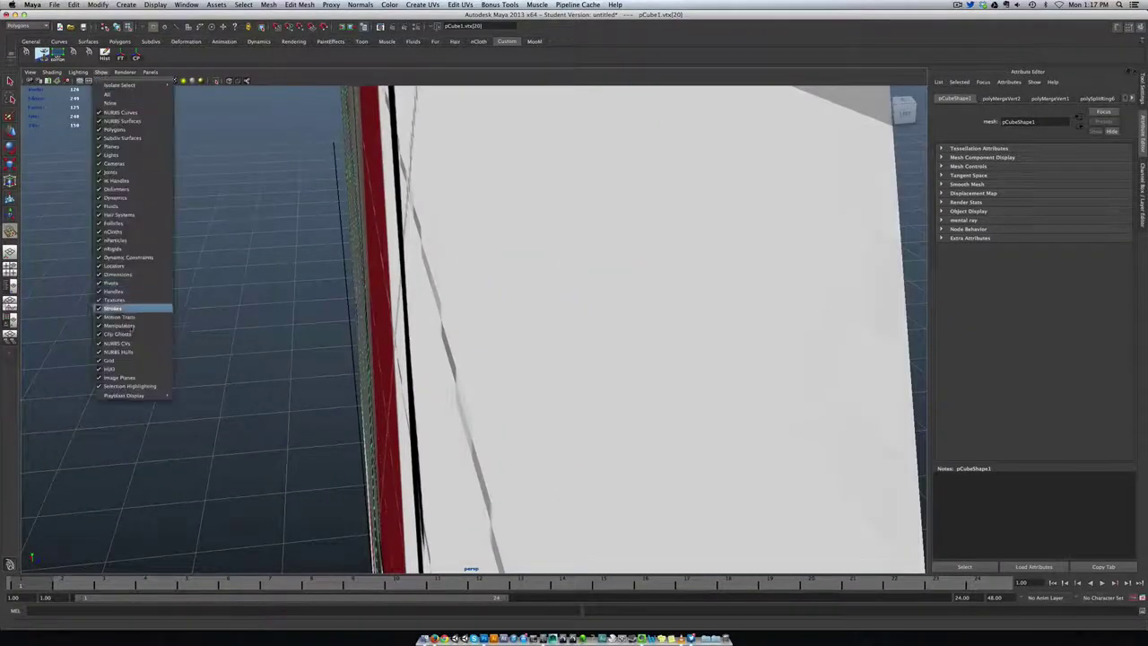
left_click(143, 377)
Merge the matching stray vertices at the outer edge's bend on the back side of the fin into one corner vertex.
left_click_drag(547, 428, 570, 425, "alt")
middle_click_drag(708, 387, 502, 386, "alt")
left_click_drag(501, 387, 514, 386, "alt")
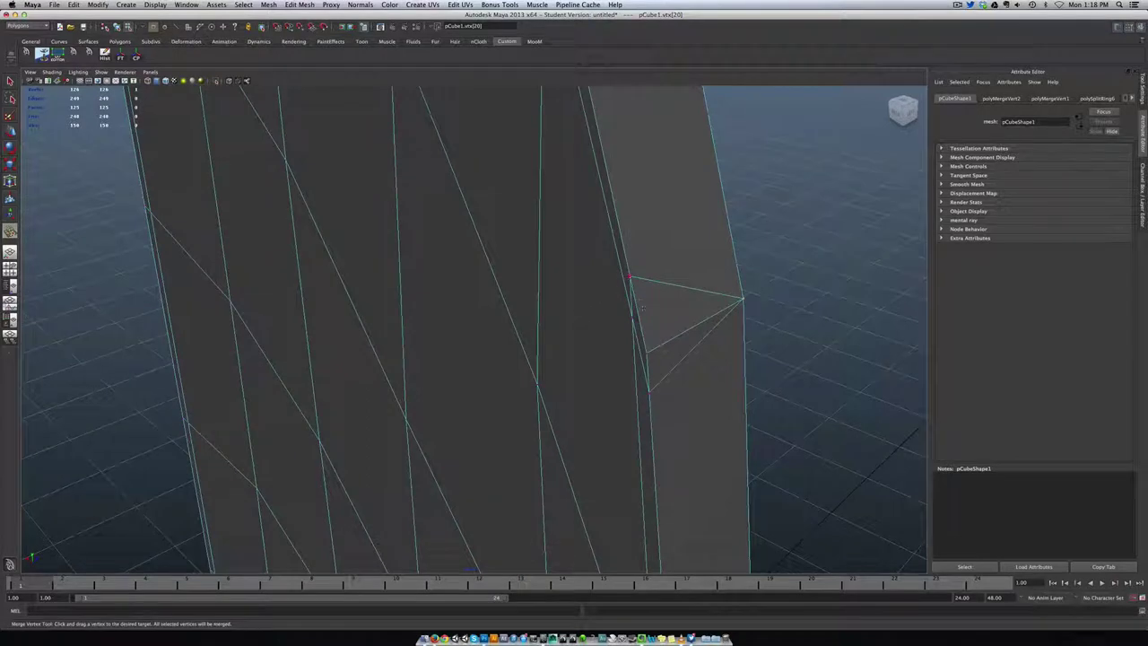
left_click_drag(644, 355, 614, 373)
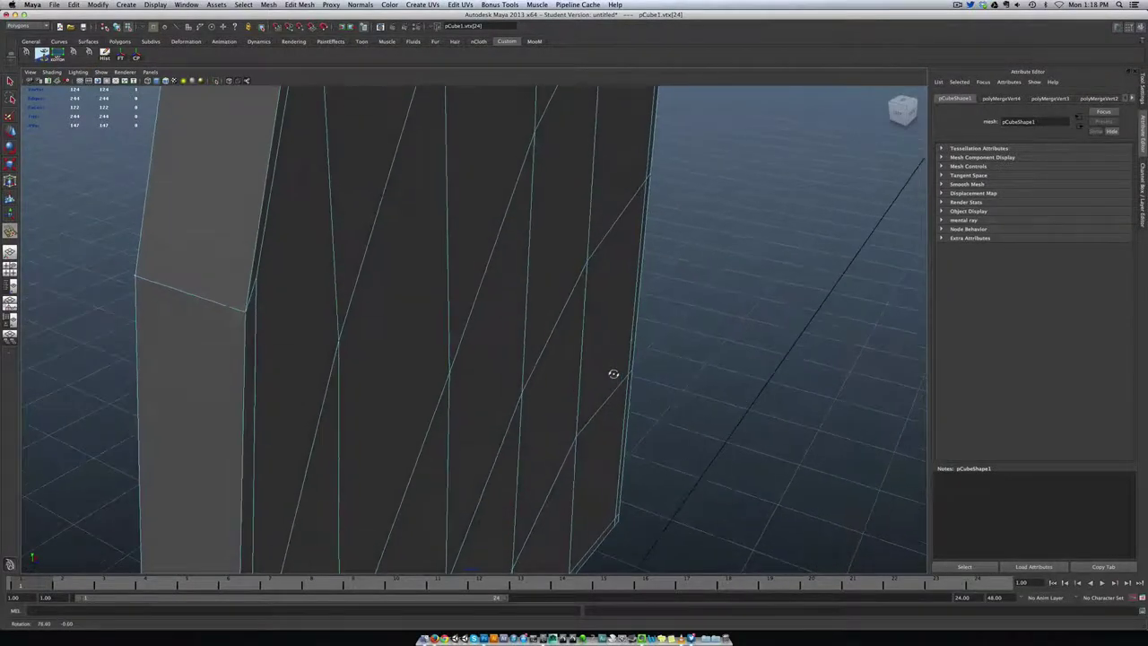
Move the edge crossing the fin's thickness at the outer bend slightly upward to align it with the neighbouring loop.
key("w")
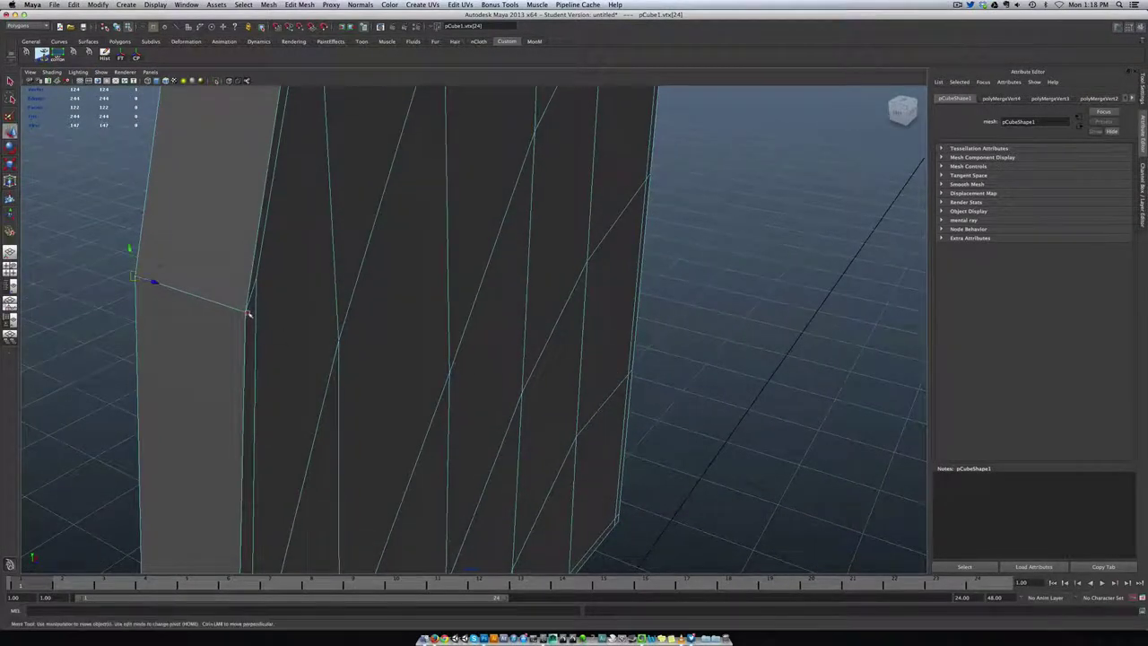
left_click(244, 310)
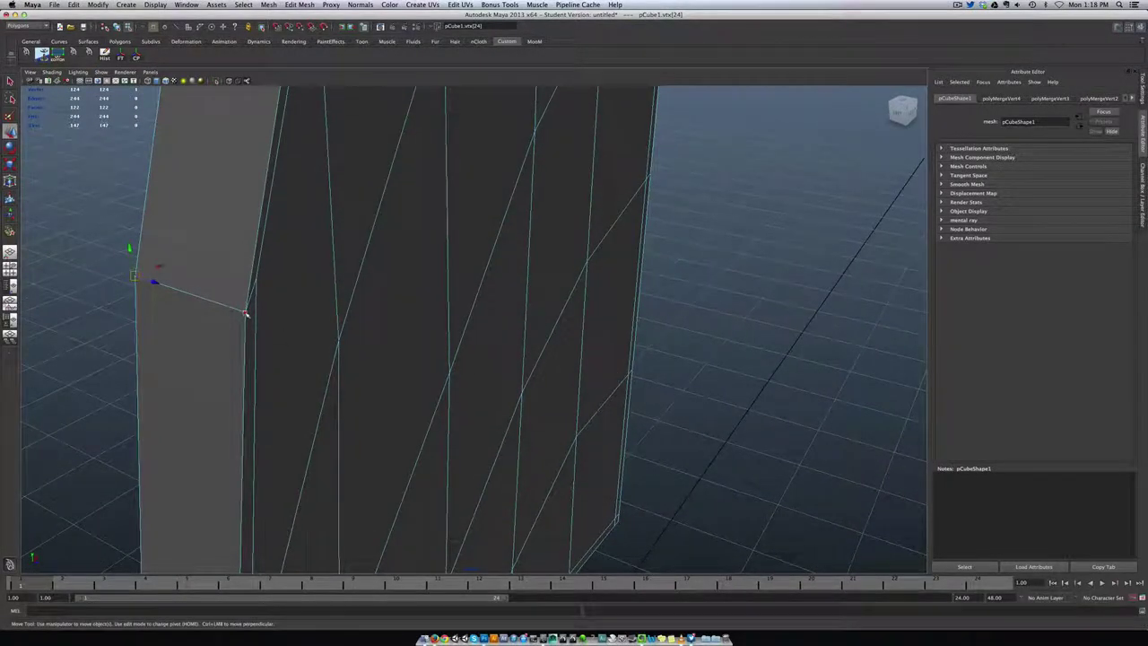
right_click_drag(221, 306, 209, 295)
left_click(205, 299)
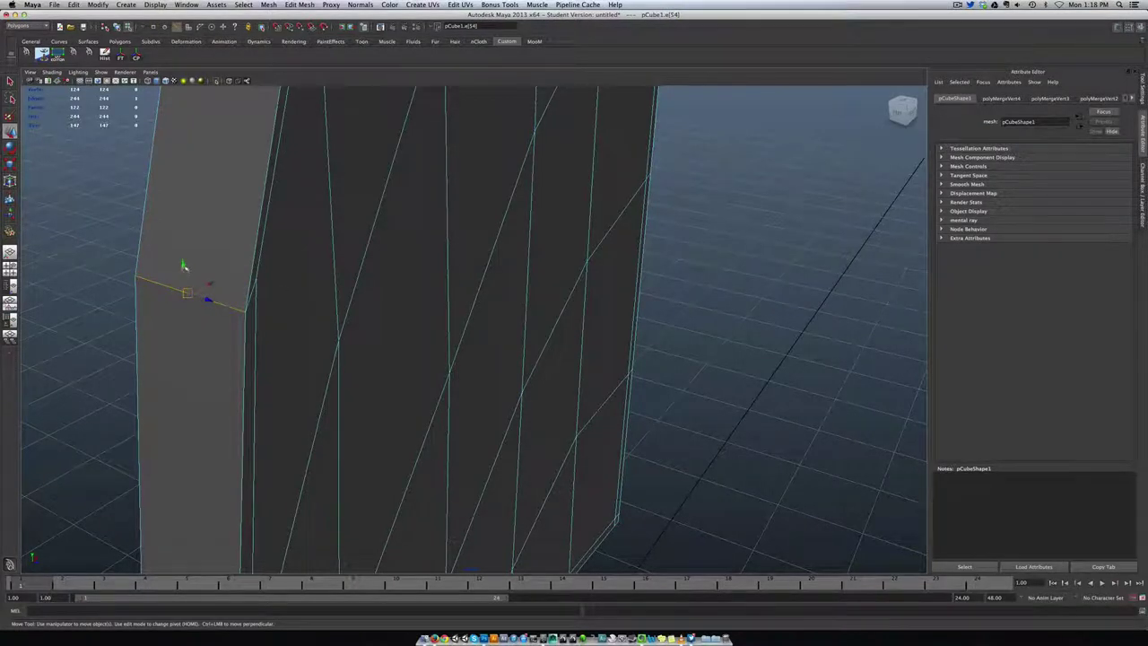
mouse_move(184, 265)
left_mouse_down()
mouse_move(197, 237)
mouse_move(204, 260)
left_mouse_up()
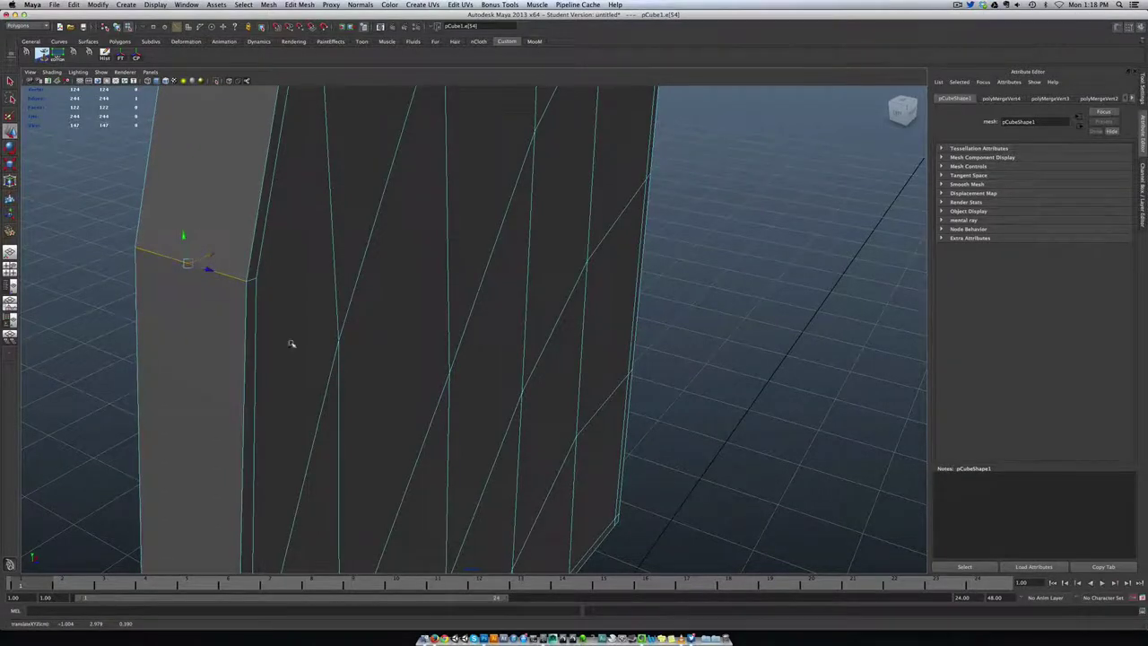
Inspect the cleaned-up outer edge in smooth preview, then return the fin to its unsmoothed display.
mouse_move(307, 345)
left_mouse_down("alt")
mouse_move(252, 339)
mouse_move(530, 287)
mouse_move(418, 338)
mouse_move(287, 327)
mouse_move(298, 335)
left_mouse_up("alt")
scroll(271, 344, "down", 3)
middle_click_drag(366, 358, 411, 437, "alt")
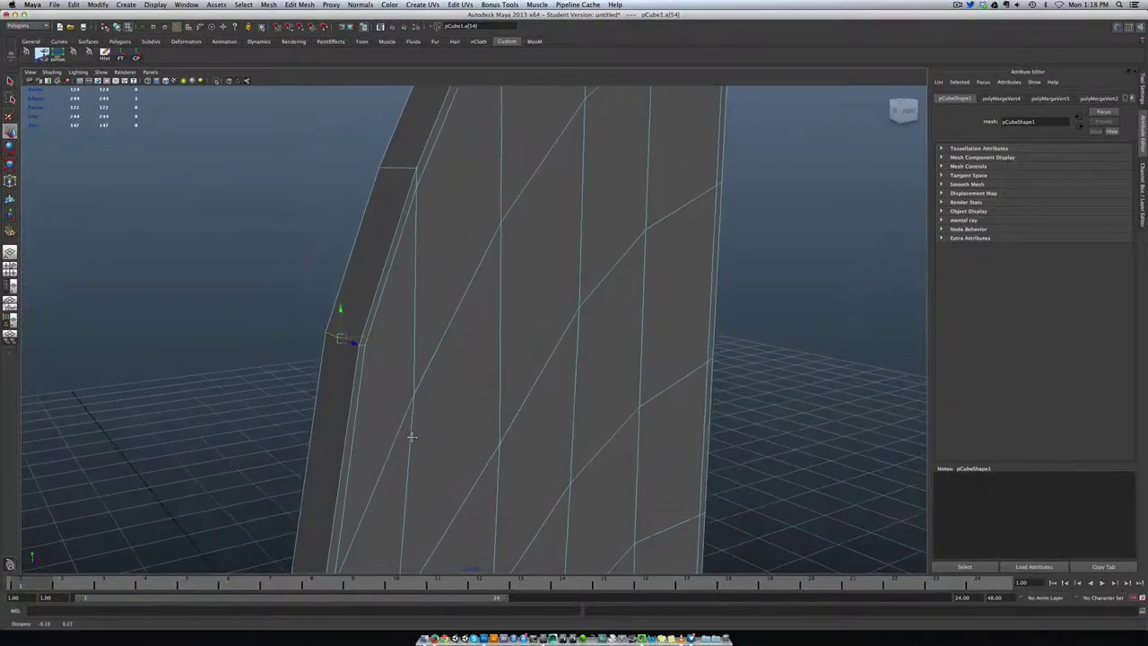
key("3")
left_click(320, 376)
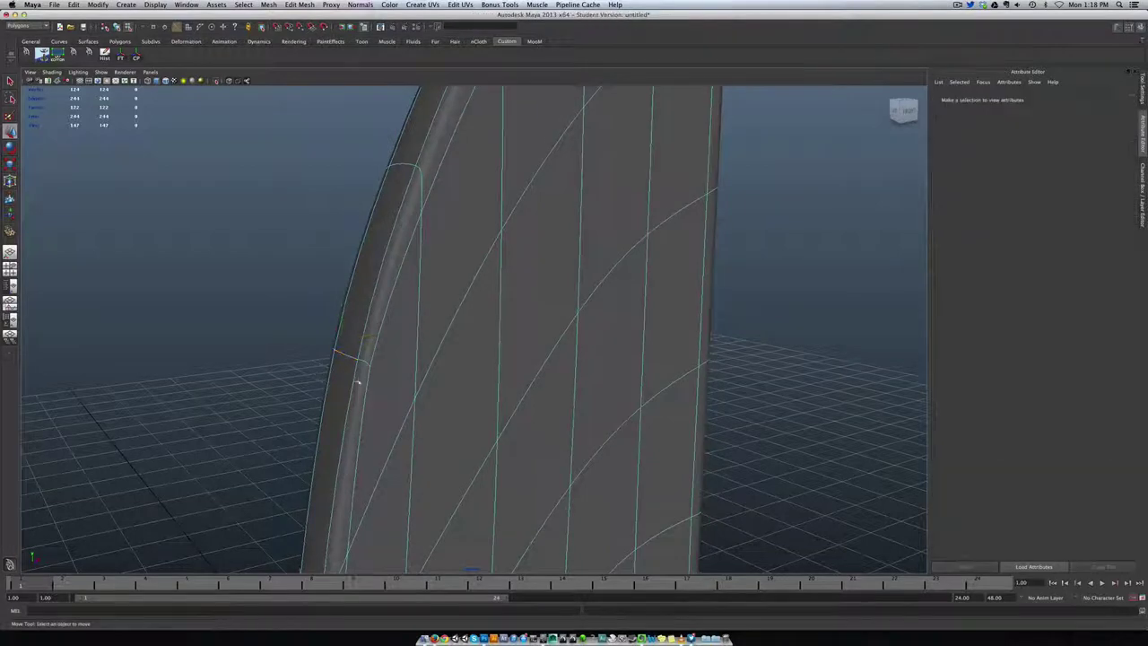
right_click_drag(368, 380, 390, 374)
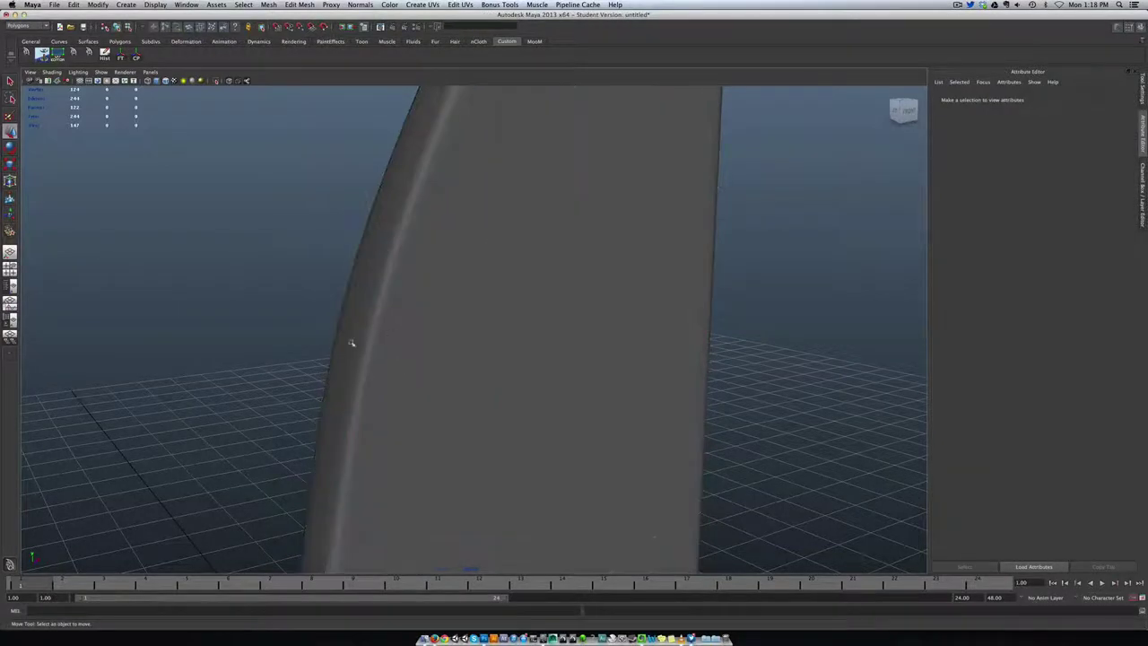
left_click_drag(400, 400, 428, 404, "alt")
left_click(455, 392)
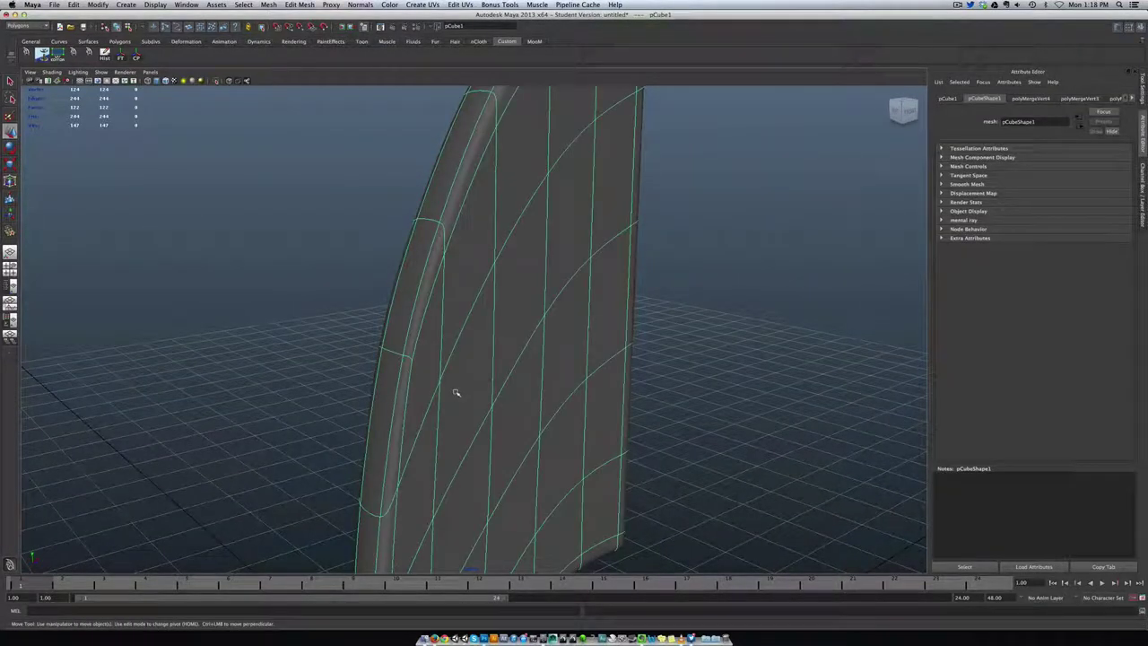
key("1")
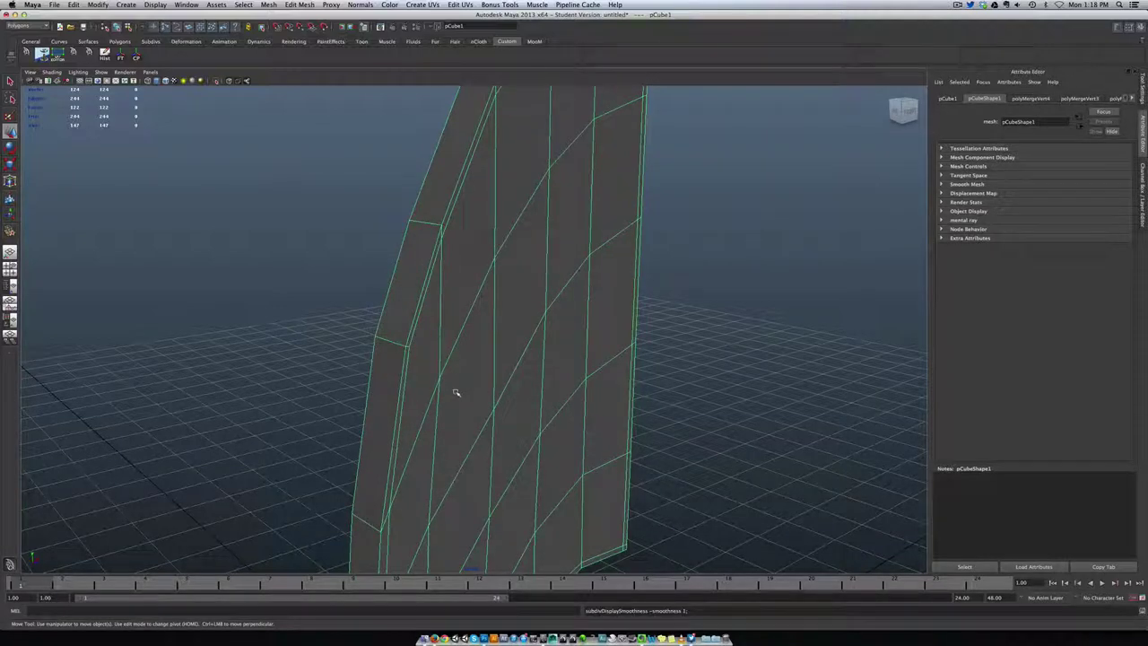
Scale the whole fin down along the Z axis to about half its thickness.
mouse_move(456, 392)
left_mouse_down("alt")
mouse_move(466, 379)
mouse_move(502, 379)
mouse_move(475, 402)
left_mouse_up("alt")
left_click_drag(502, 446, 509, 487, "alt")
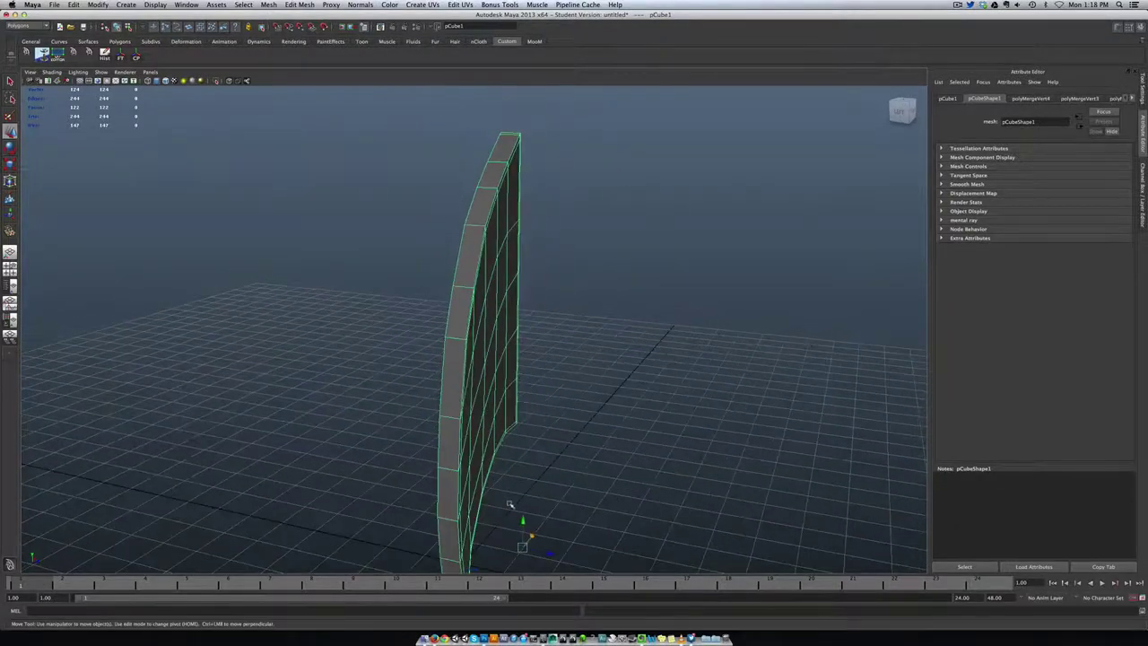
key("r")
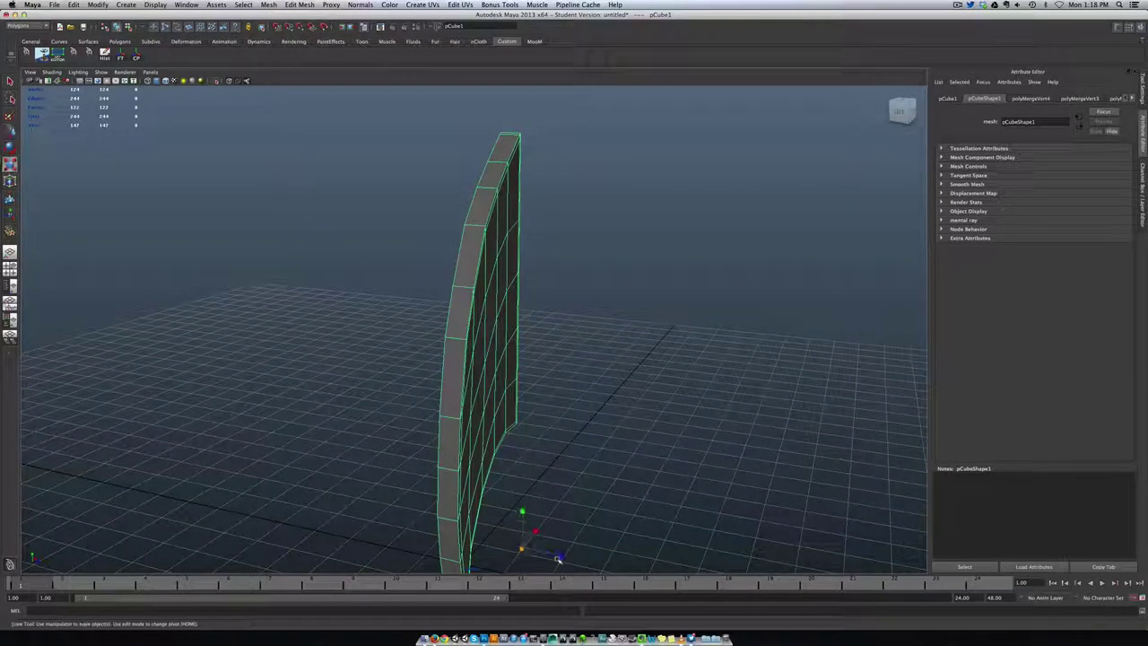
left_click_drag(557, 556, 533, 559)
Display the thinned fin with smooth preview and orbit around it to examine its profile and top point.
scroll(488, 446, "up", 3)
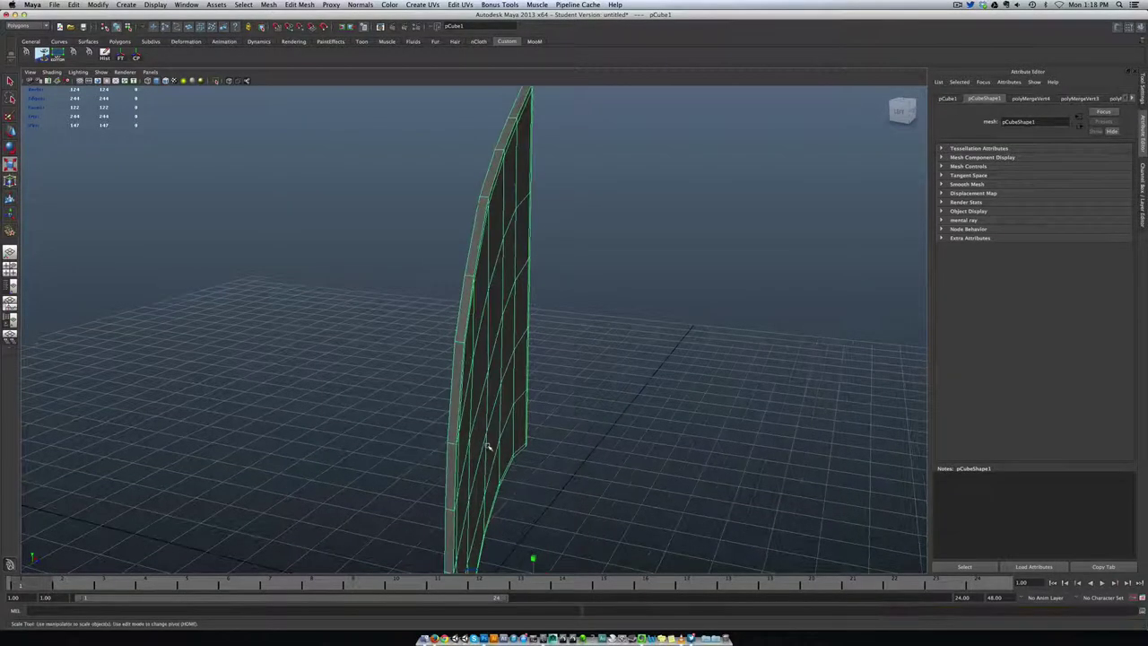
key("3")
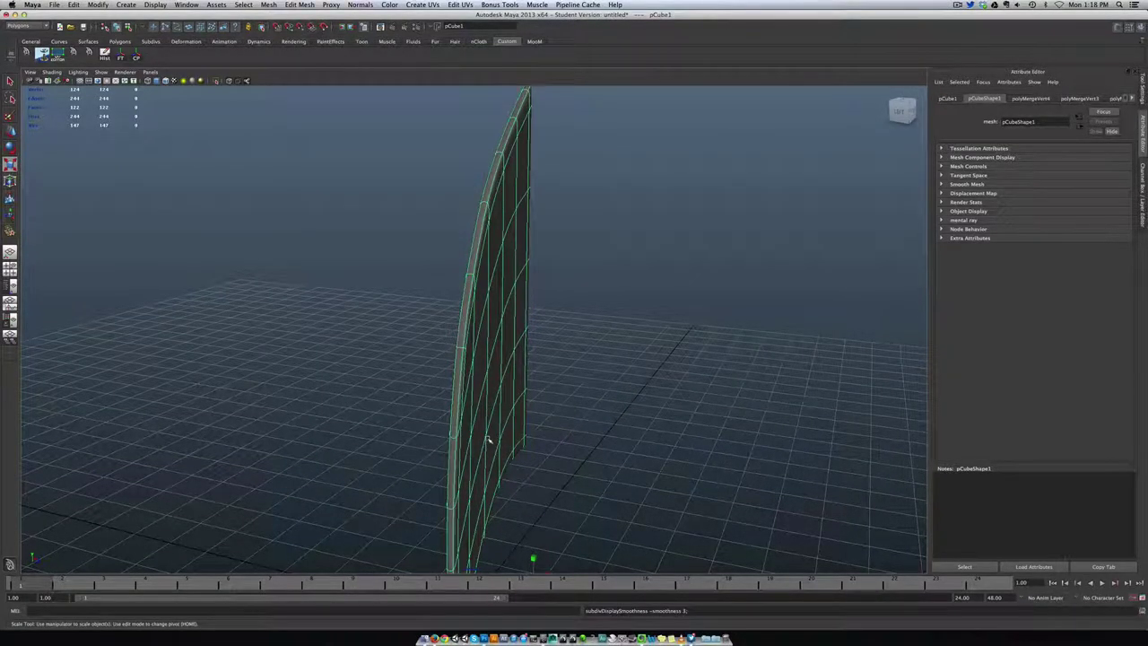
left_click(561, 436)
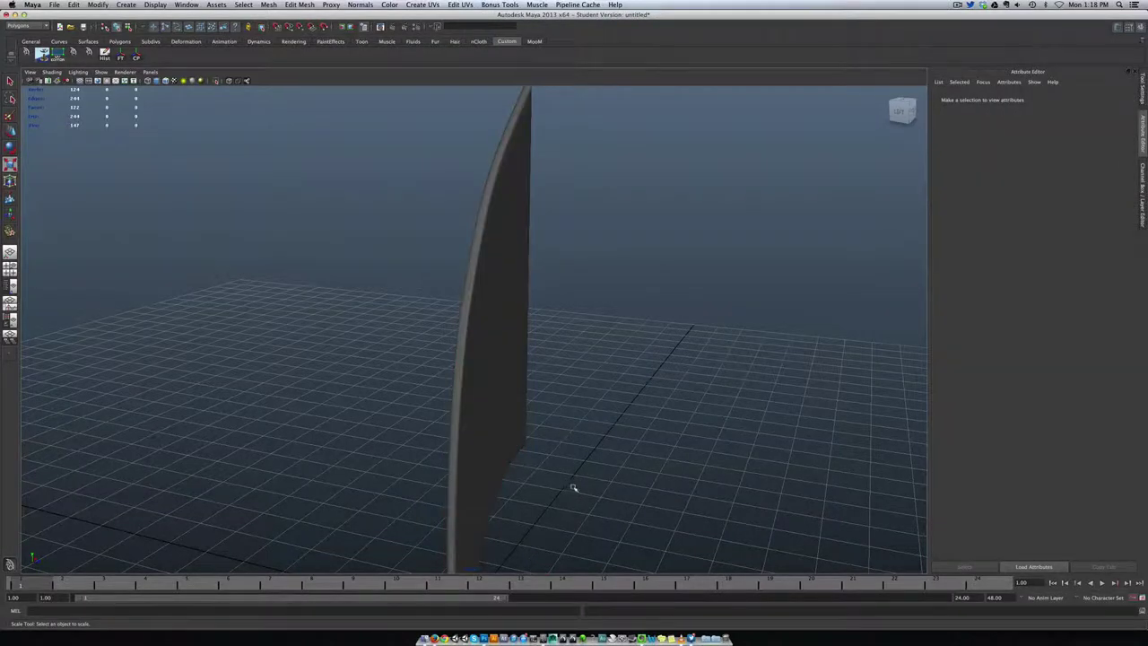
left_click_drag(571, 487, 484, 375, "alt")
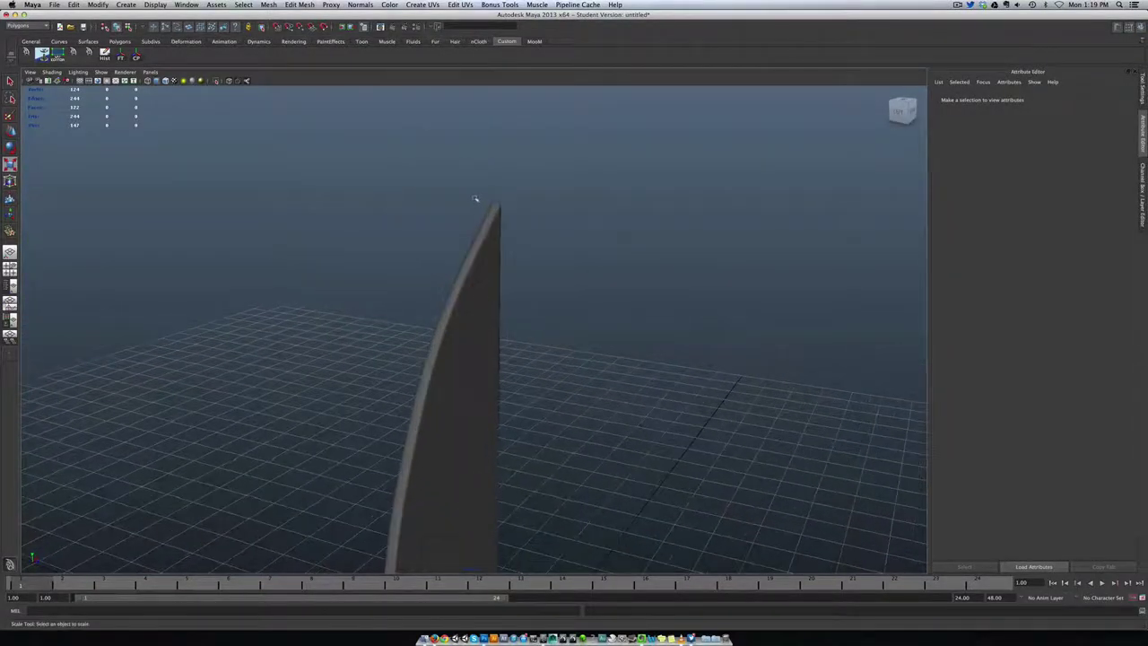
Turn off the fin's smooth preview and insert an edge loop along the middle of its thin outer side.
left_click(468, 275)
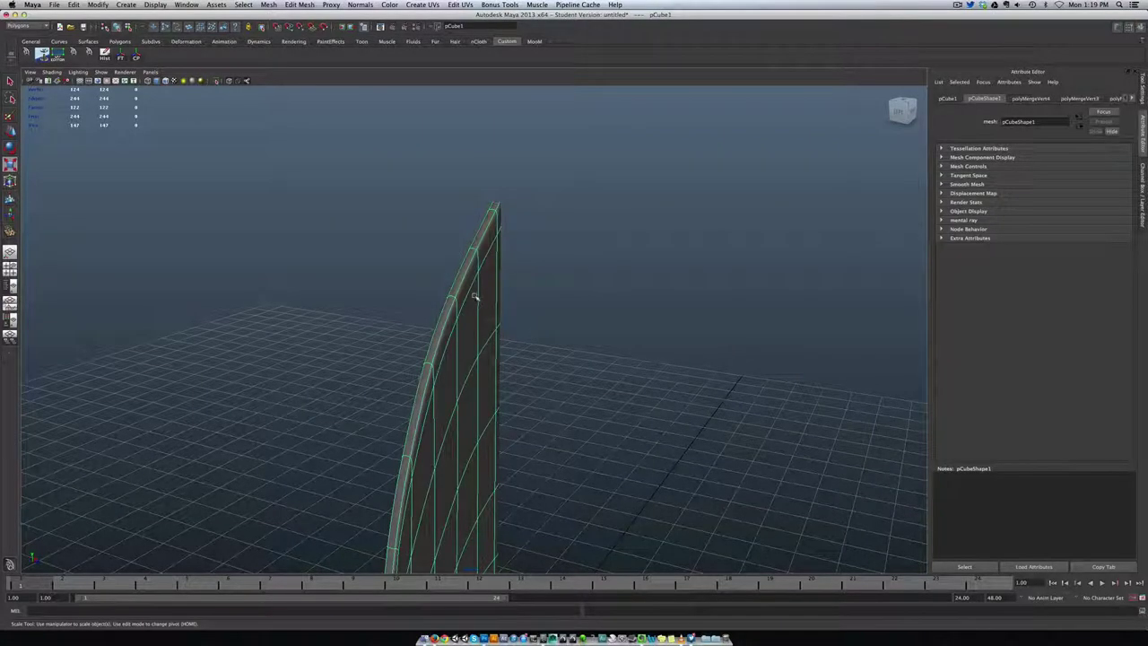
key("1")
left_click_drag(459, 337, 485, 334, "alt")
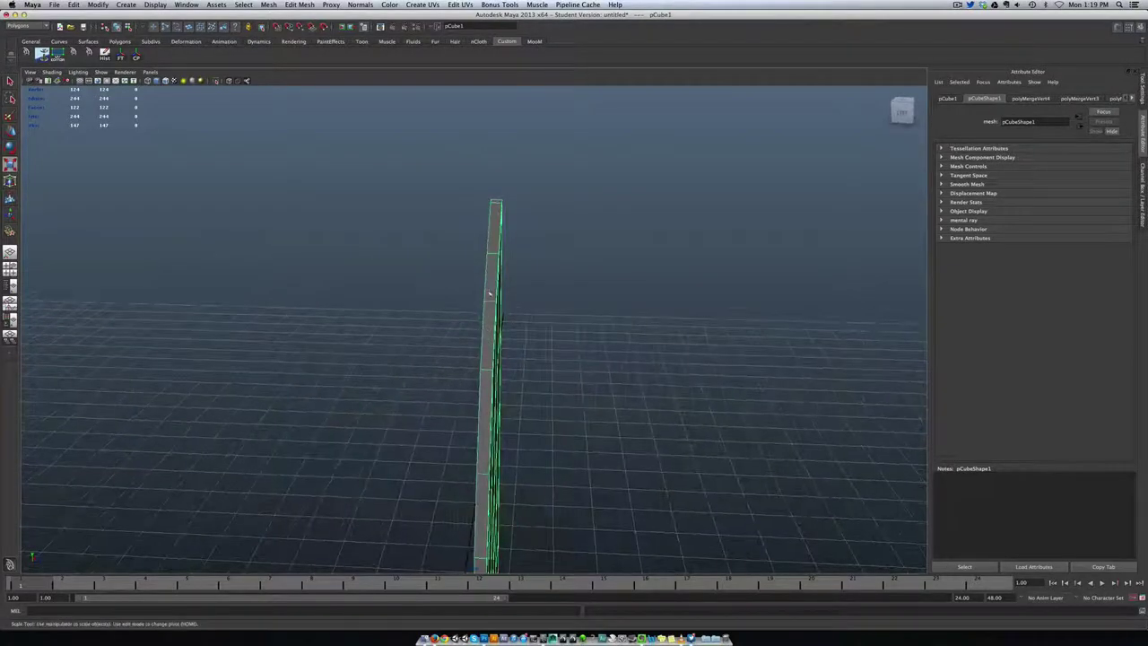
right_click_drag(490, 292, 472, 302, "shift")
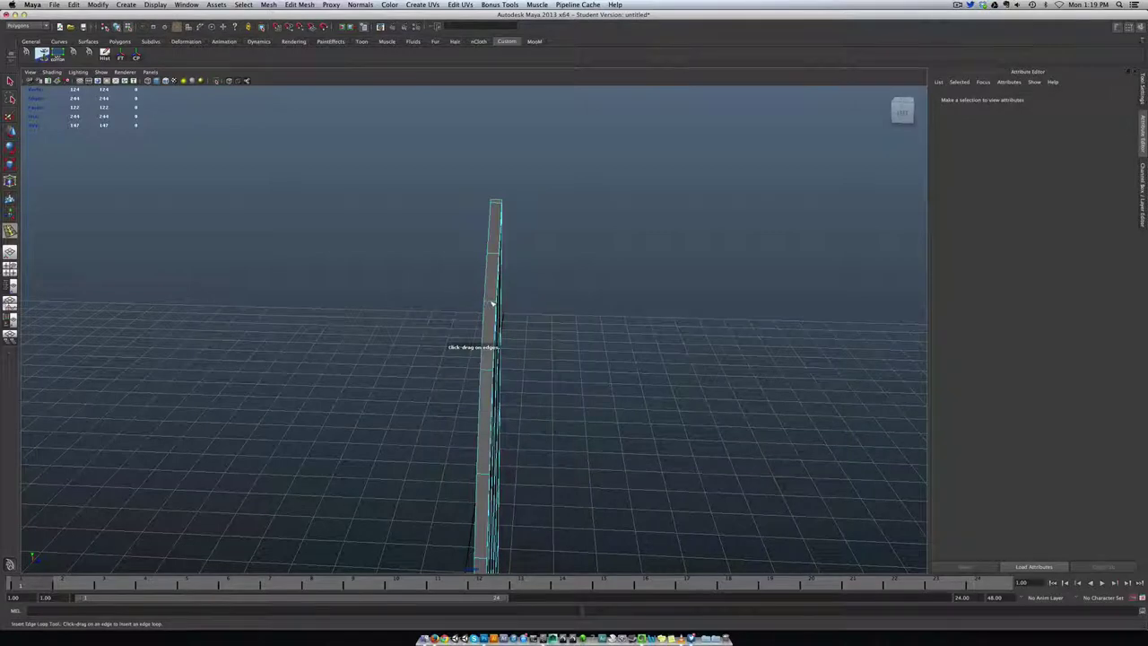
left_click(492, 305)
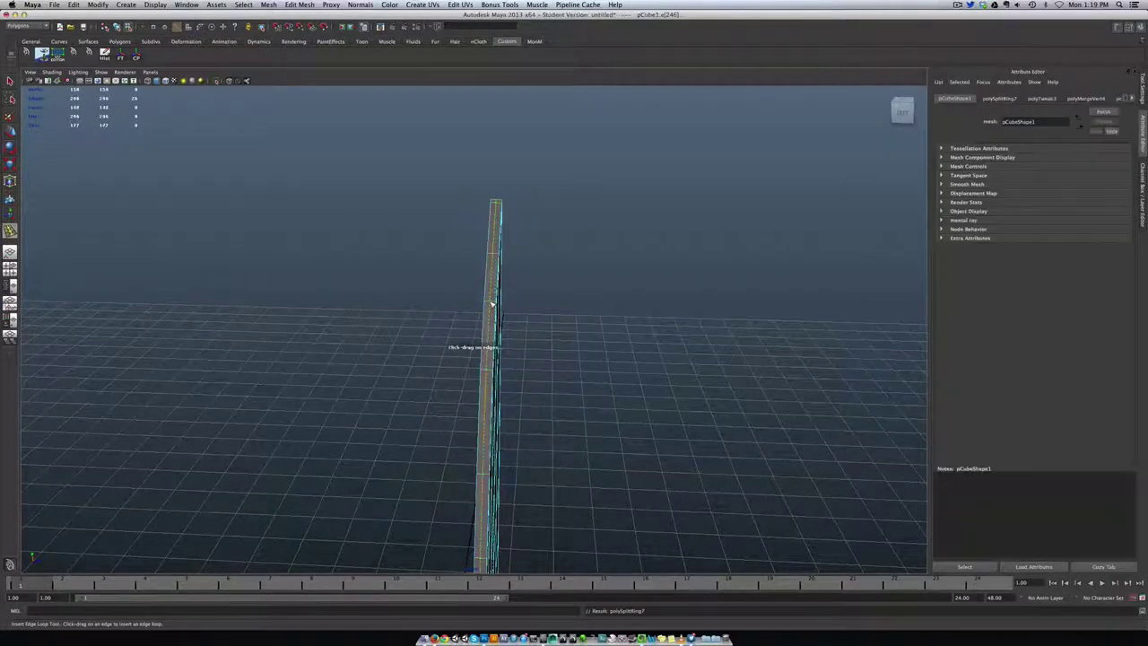
key("q")
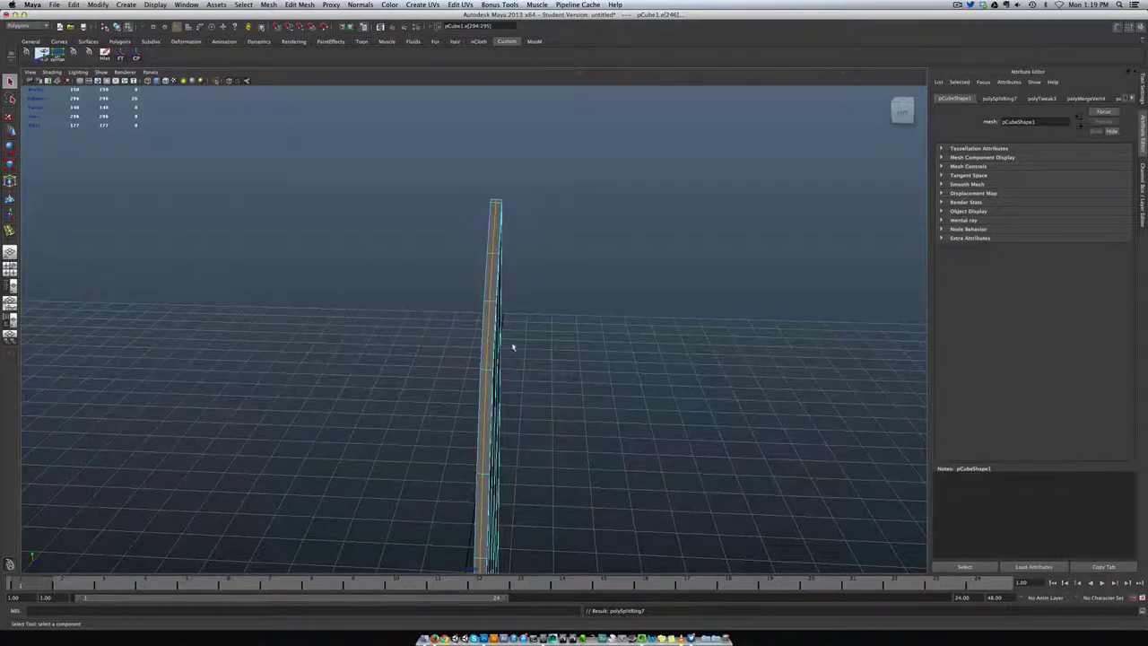
Scale the new middle edge loop slightly outward so the fin's thin outer side forms a pointed ridge.
mouse_move(526, 345)
right_mouse_down()
mouse_move(528, 362)
mouse_move(527, 341)
right_mouse_up()
scroll(520, 347, "down", 5)
scroll(491, 524, "down", 5)
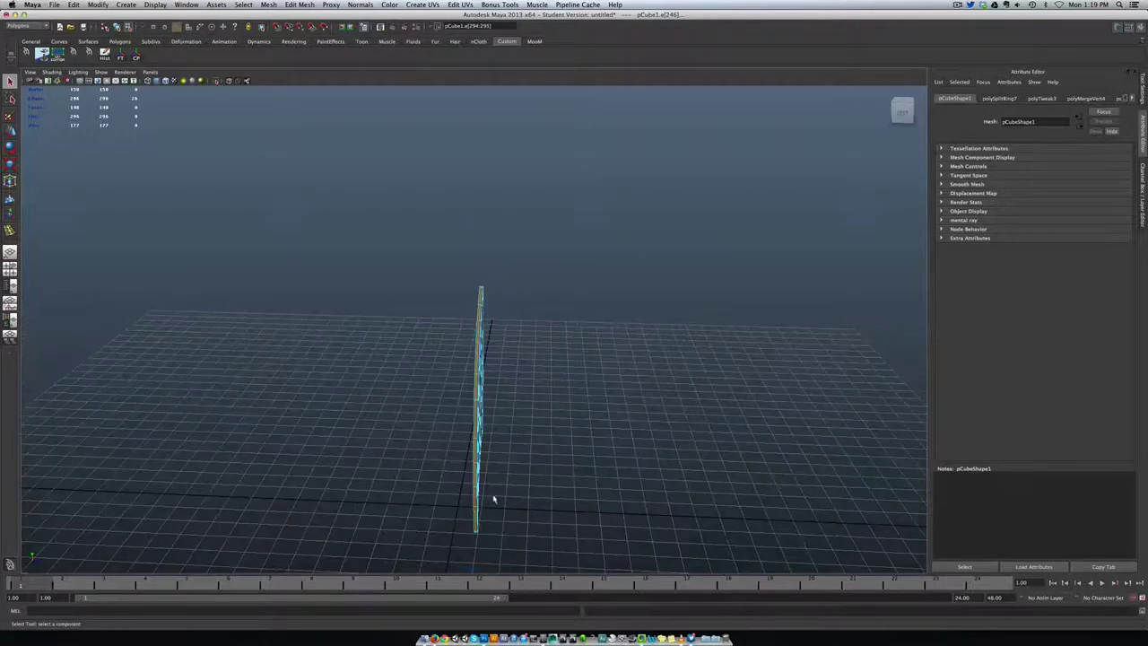
scroll(493, 489, "up", 2)
key("r")
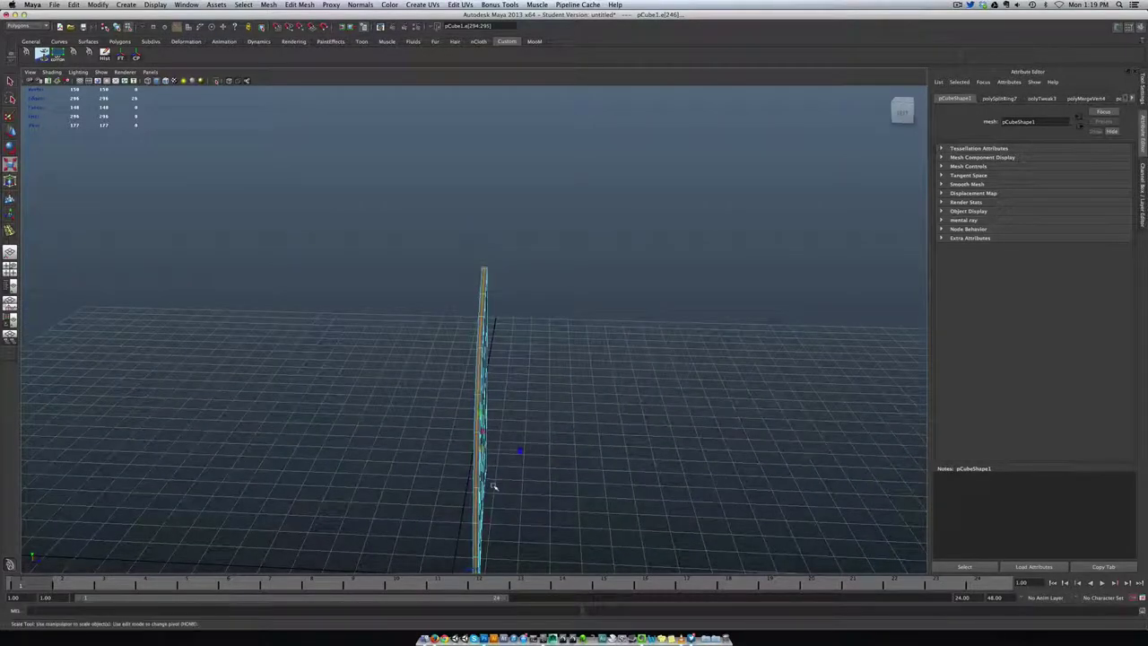
left_click_drag(481, 448, 480, 453)
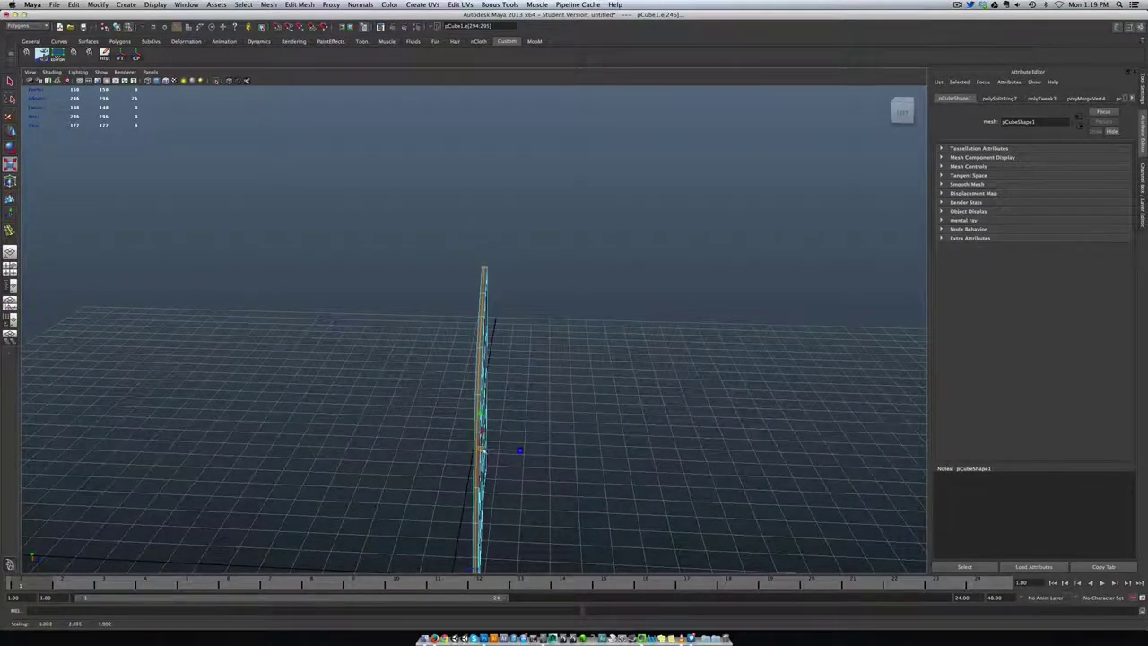
scroll(478, 412, "up", 4)
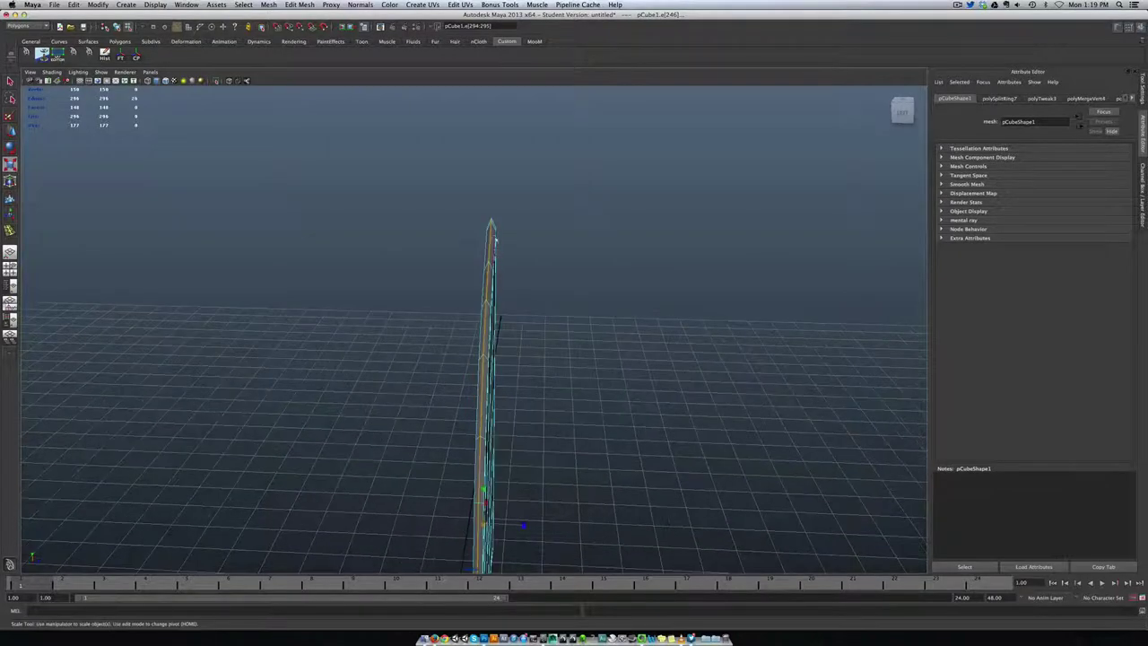
Display the fin with smooth preview and examine its curved outer edge, straight back edge and top corner from several angles.
left_click_drag(595, 305, 549, 307, "alt")
key("3")
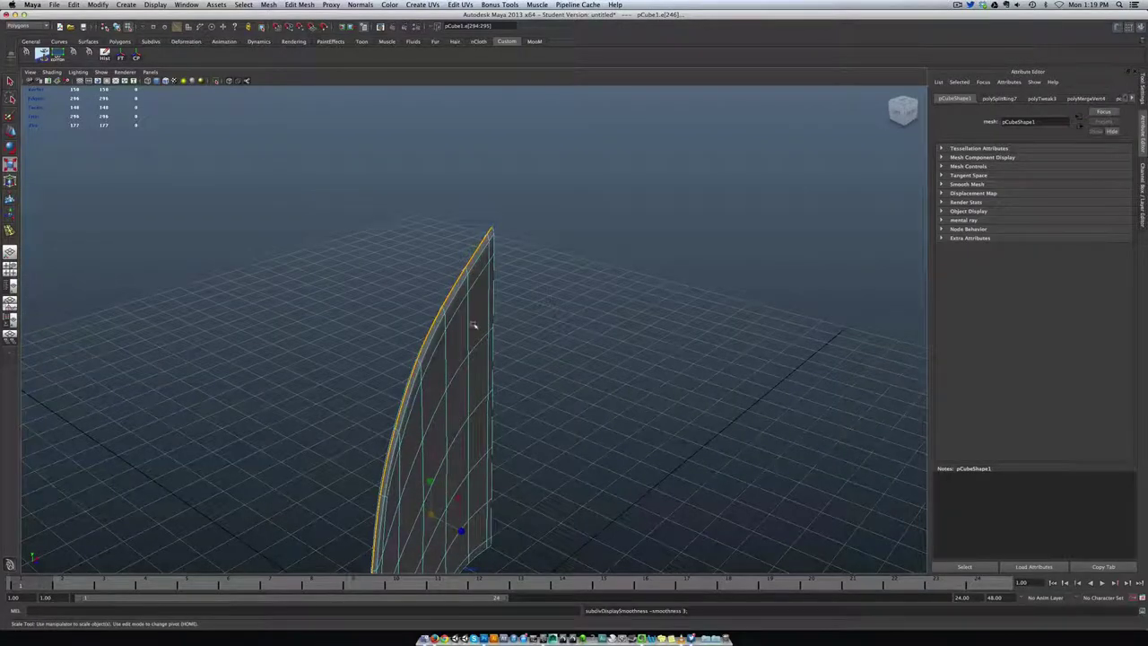
left_click(548, 321)
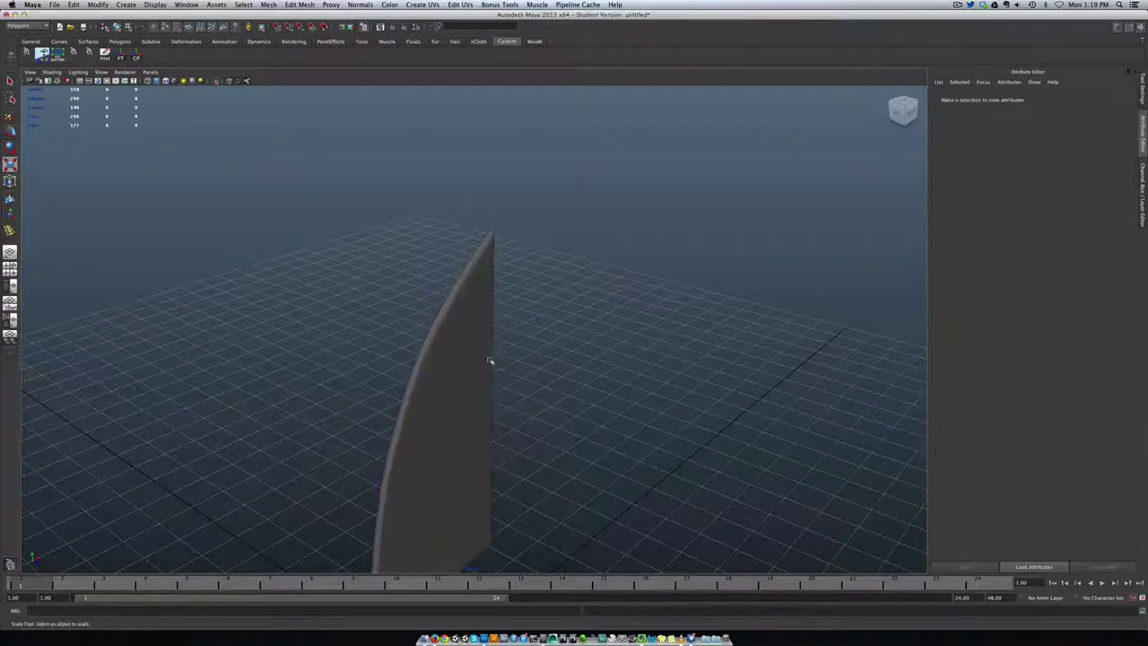
left_click_drag(490, 361, 415, 382, "alt")
middle_click_drag(415, 382, 504, 256, "alt")
scroll(482, 334, "up", 5)
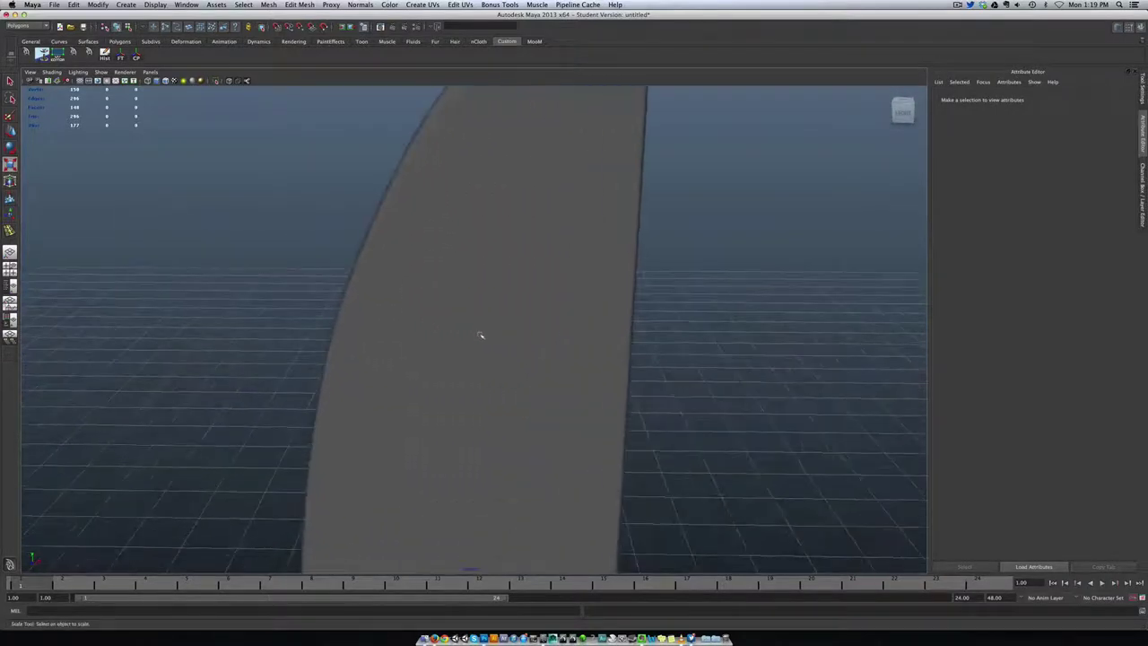
left_click_drag(452, 439, 481, 443, "alt")
scroll(469, 438, "down", 2)
middle_click_drag(494, 409, 619, 295, "alt")
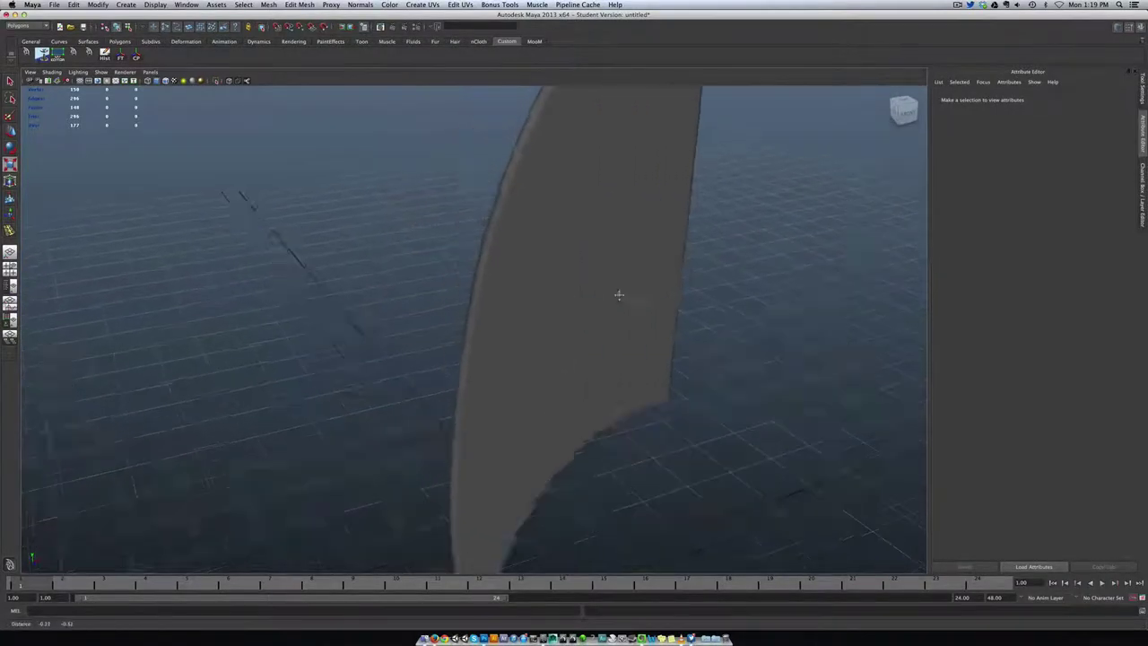
left_click_drag(619, 294, 452, 382, "alt")
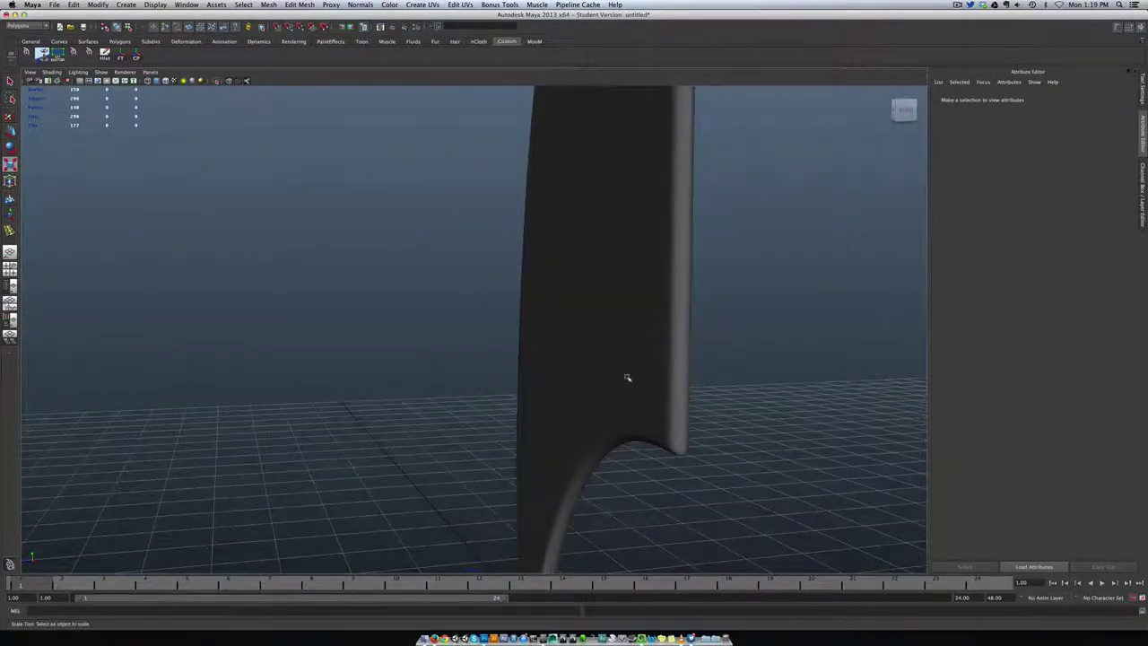
left_click(681, 376)
left_click_drag(679, 379, 605, 405, "alt")
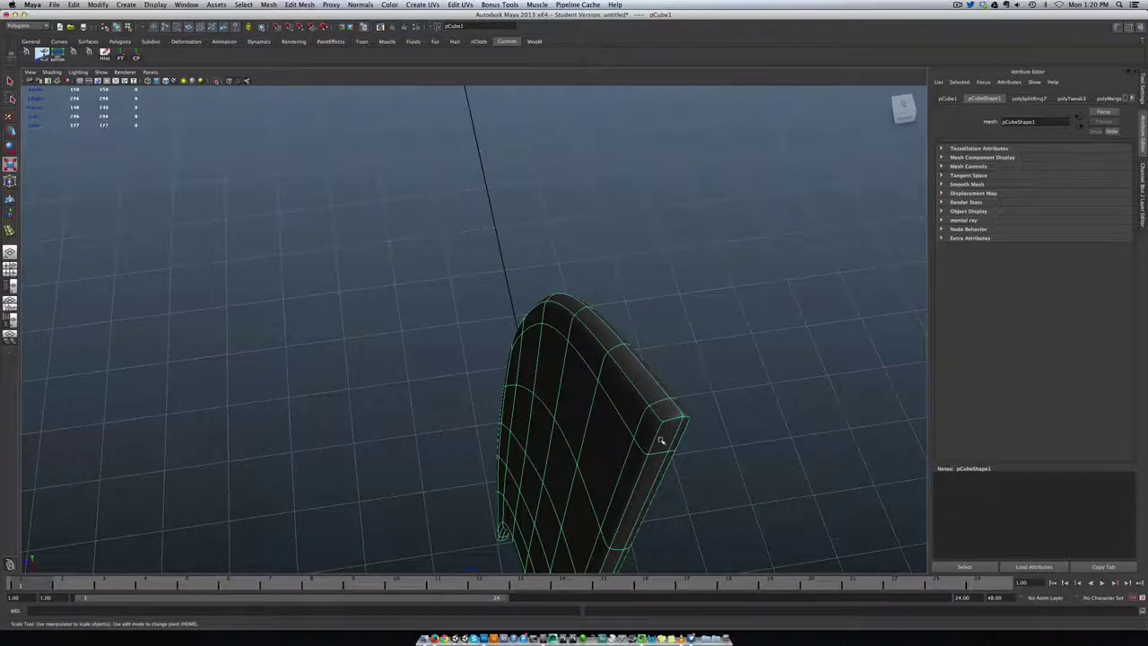
Turn off the fin's smooth preview and switch it to vertex selection.
key("1")
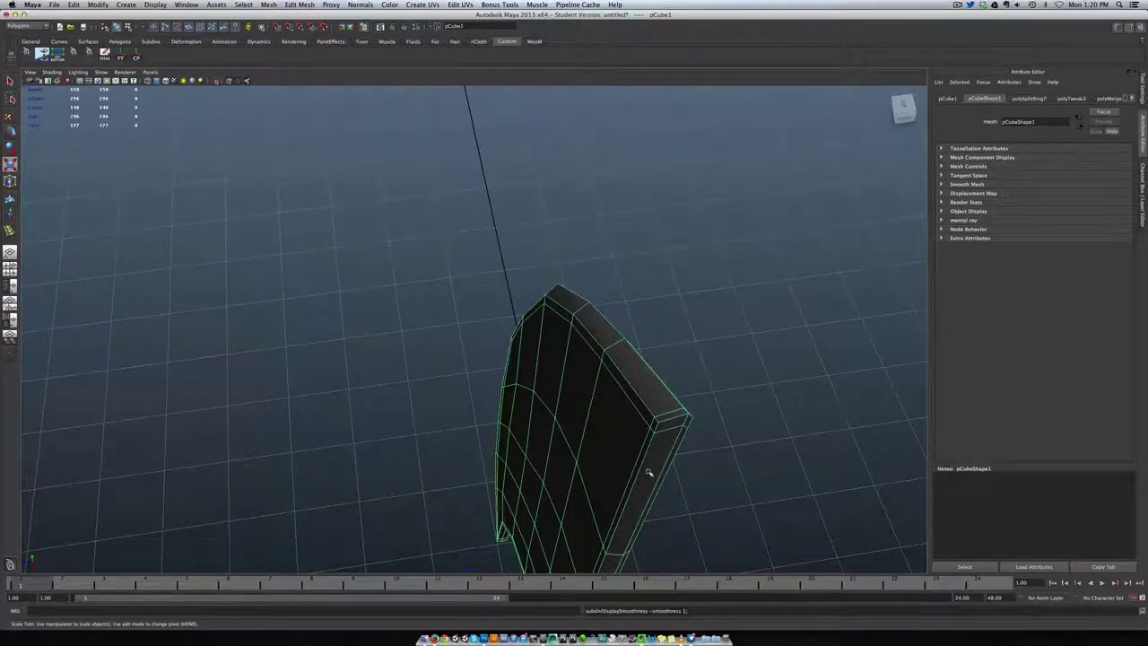
mouse_move(648, 472)
left_mouse_down("alt")
mouse_move(661, 475)
mouse_move(643, 457)
left_mouse_up("alt")
right_click_drag(616, 263, 589, 256)
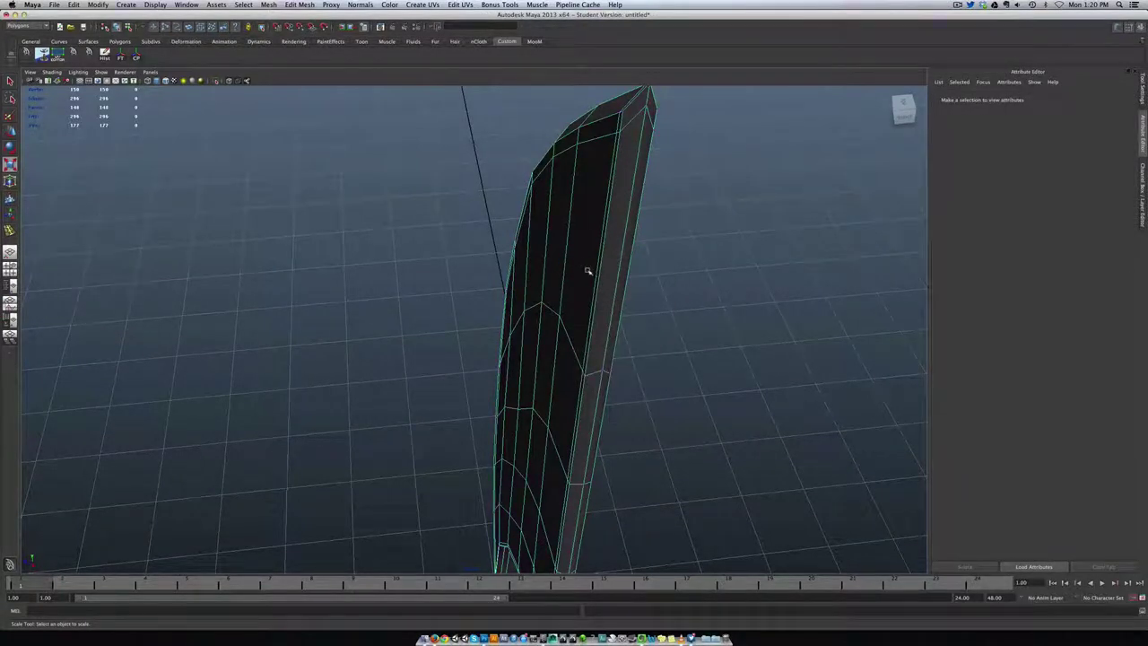
In the front view, select the middle vertices along the fin's straight vertical edge and move them slightly inward along X.
key("space")
left_click_drag(588, 272, 542, 275)
scroll(529, 301, "up", 4)
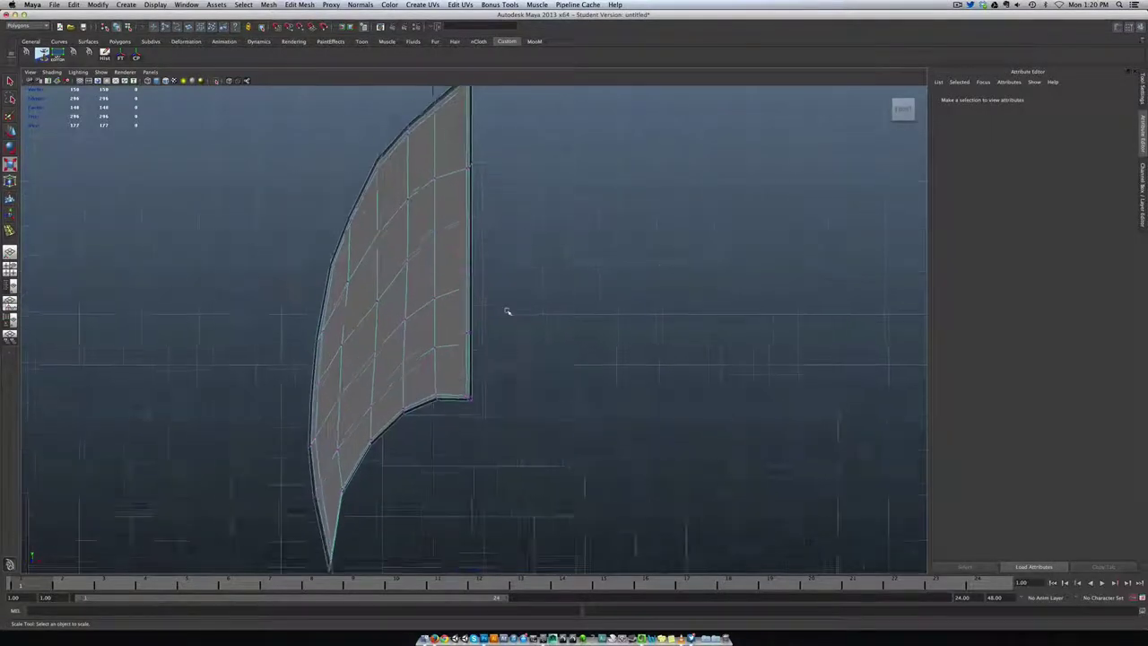
scroll(481, 422, "up", 1)
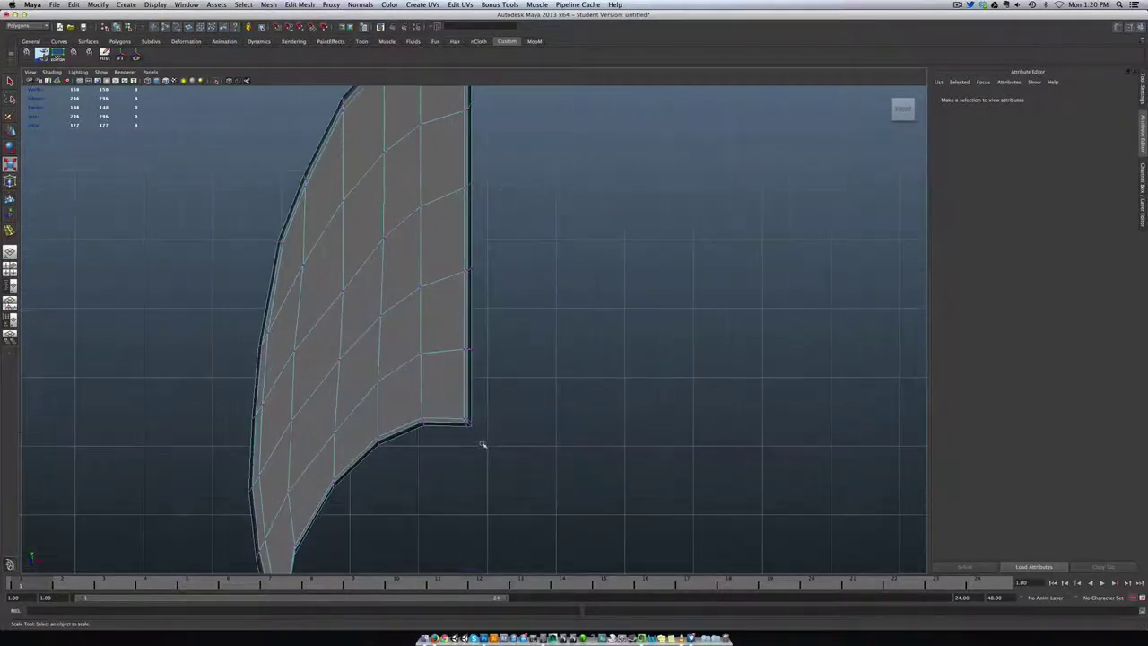
scroll(515, 253, "down", 4)
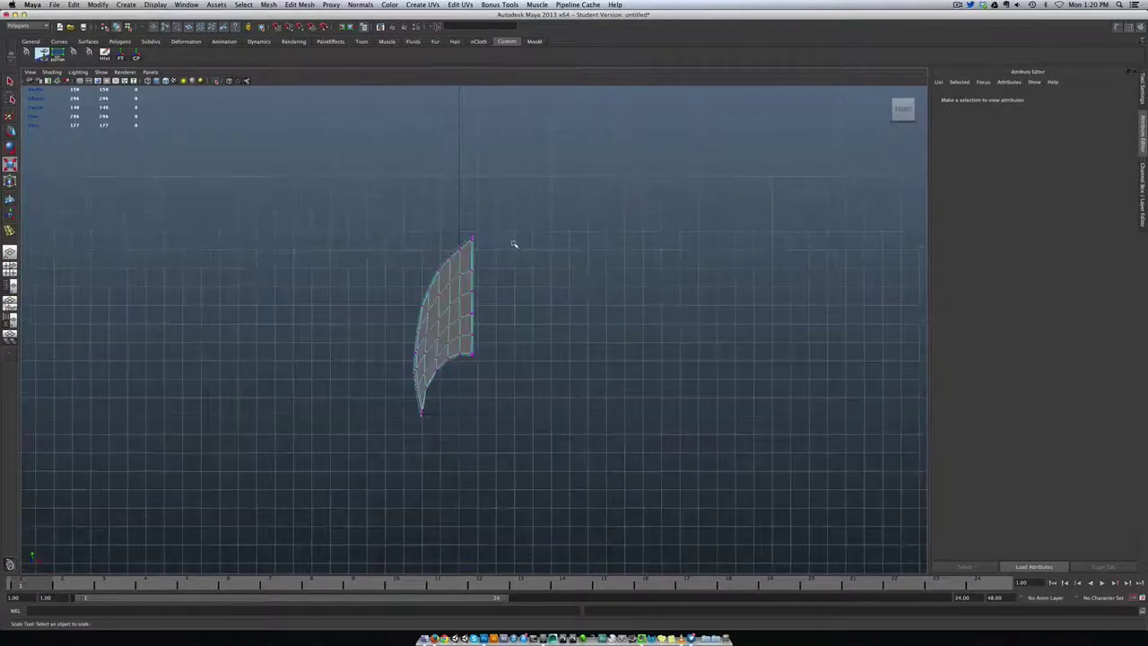
scroll(489, 167, "up", 1)
scroll(493, 171, "up", 1)
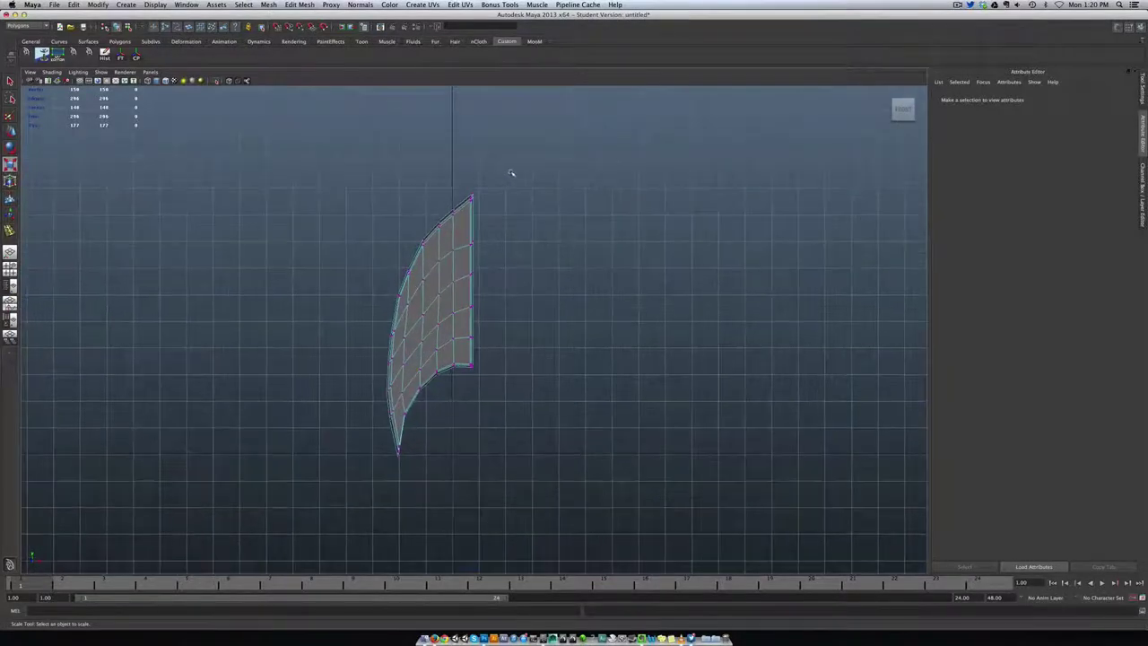
middle_click_drag(511, 173, 512, 222, "alt")
scroll(512, 223, "up", 5)
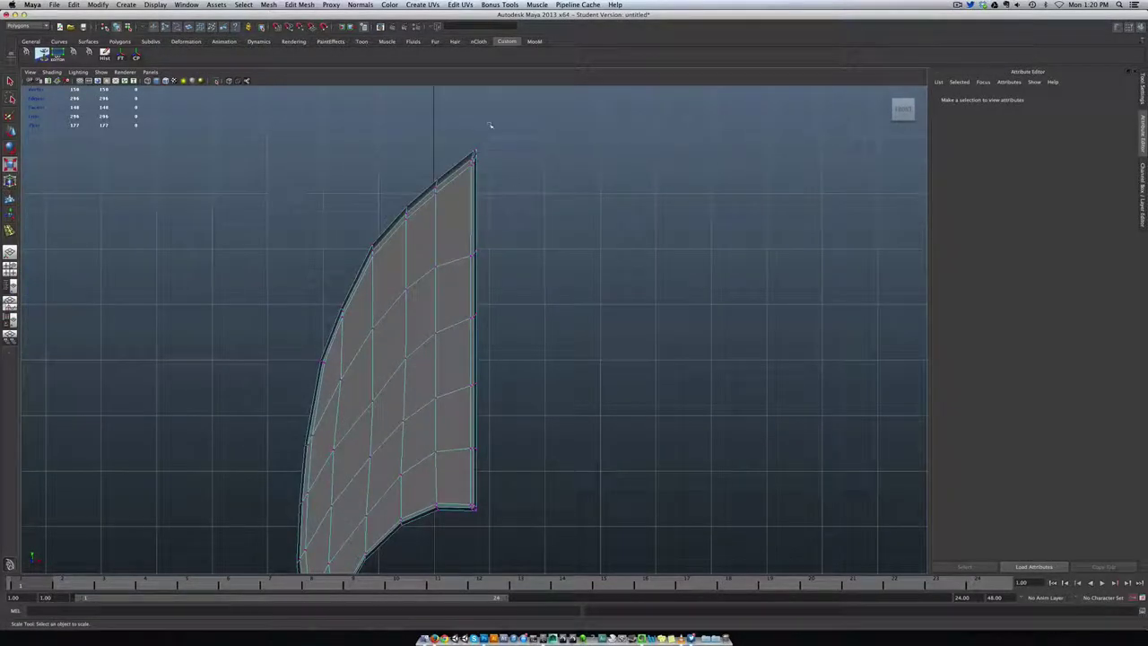
left_click_drag(480, 400, 473, 530)
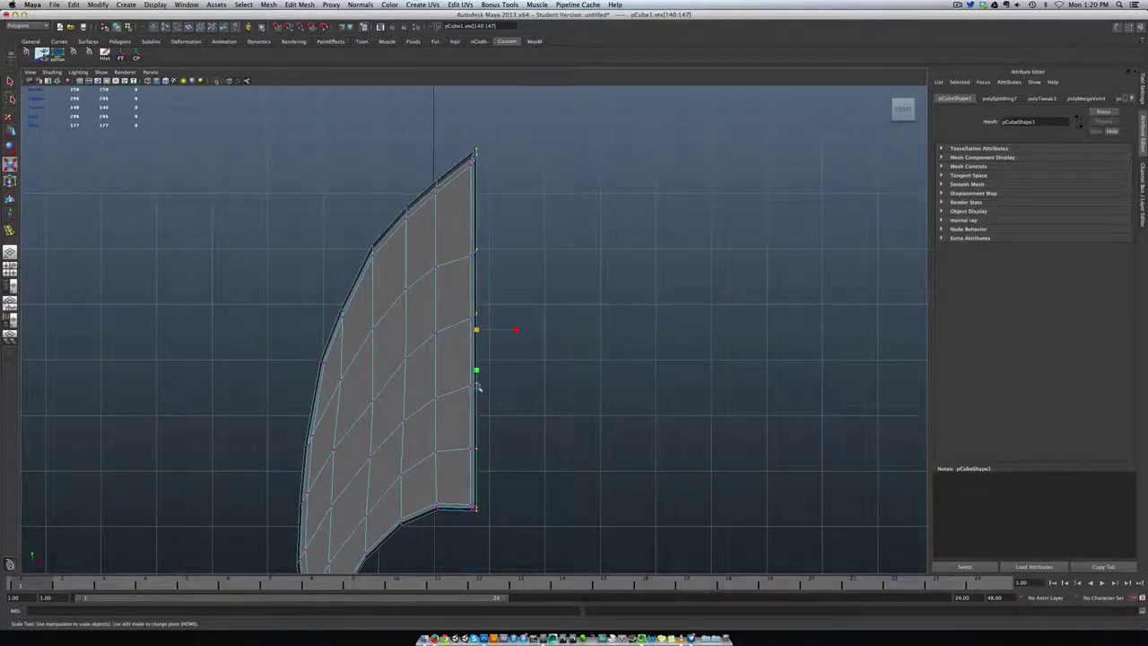
left_click_drag(477, 330, 503, 331)
key("w")
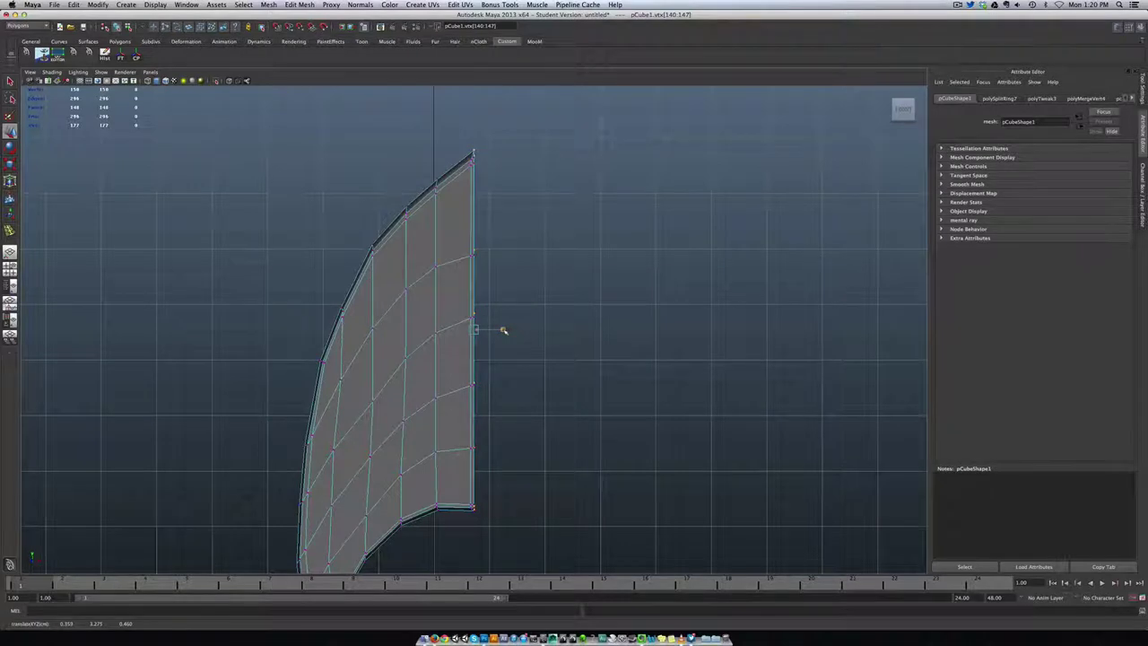
left_click(526, 497)
In the perspective view, lower the middle vertex just below the fin's tip on the straight back side until its edges run straight across.
key("space")
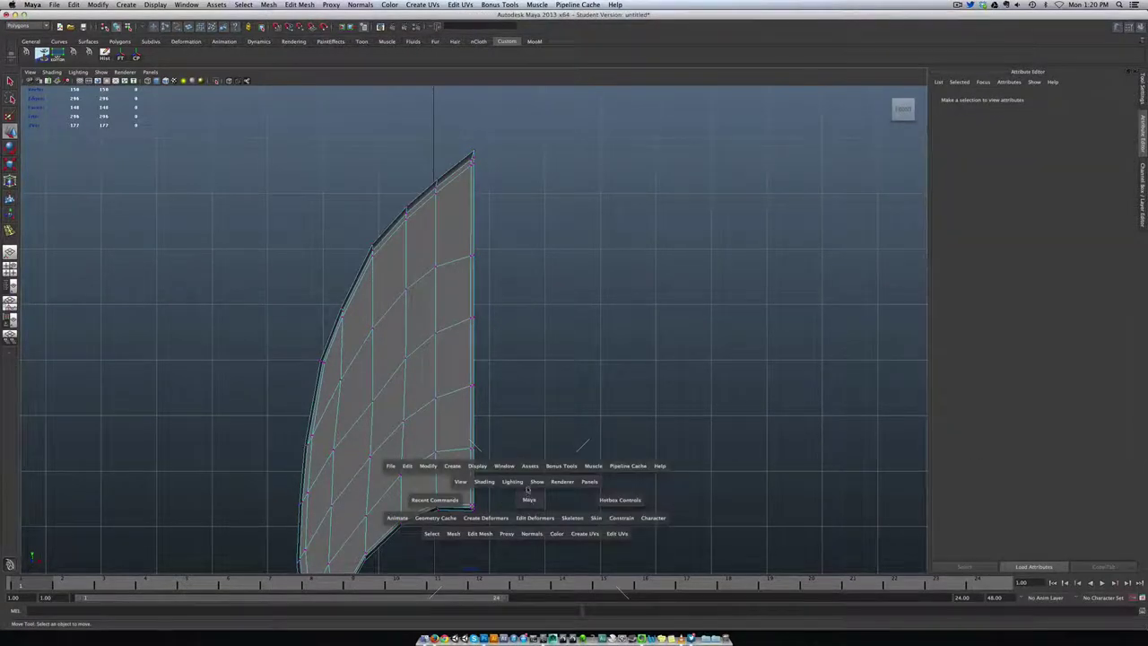
key("space")
left_click_drag(530, 497, 527, 465)
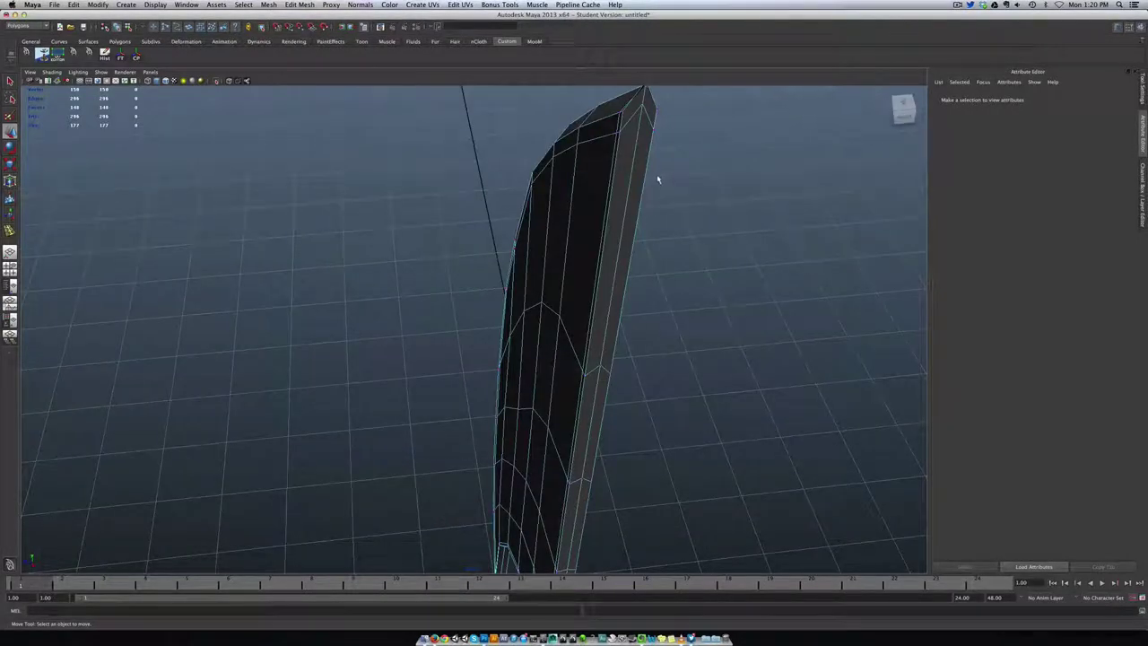
left_click_drag(690, 183, 687, 197, "alt")
right_click_drag(687, 197, 659, 192, "alt")
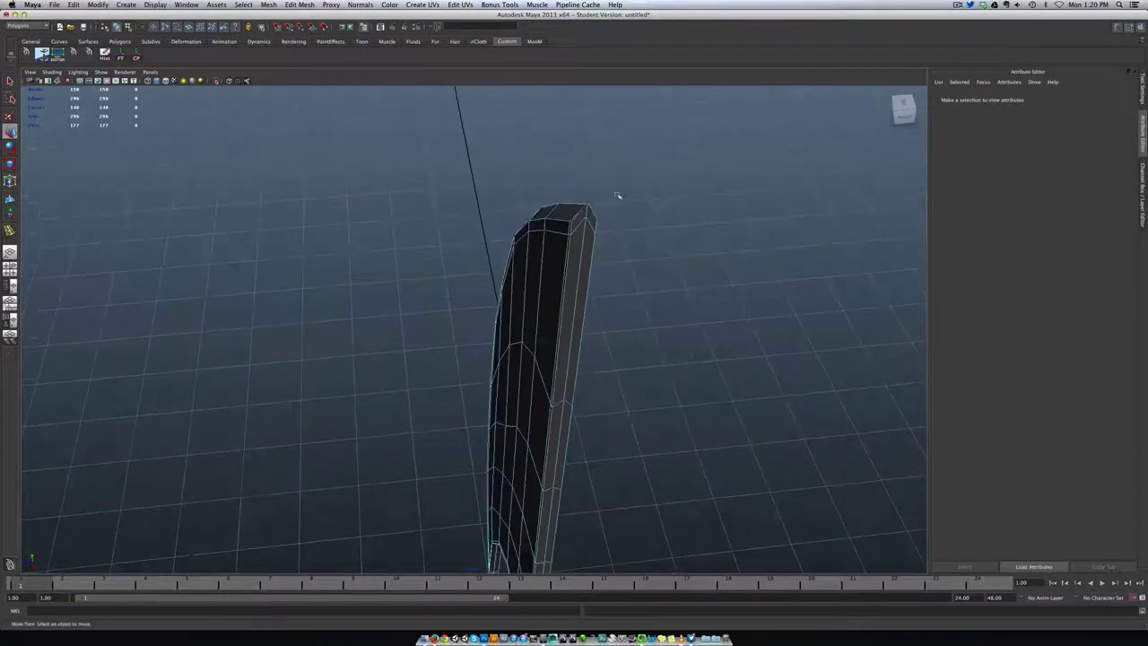
scroll(617, 196, "up", 3)
scroll(589, 200, "down", 3)
scroll(596, 197, "up", 3)
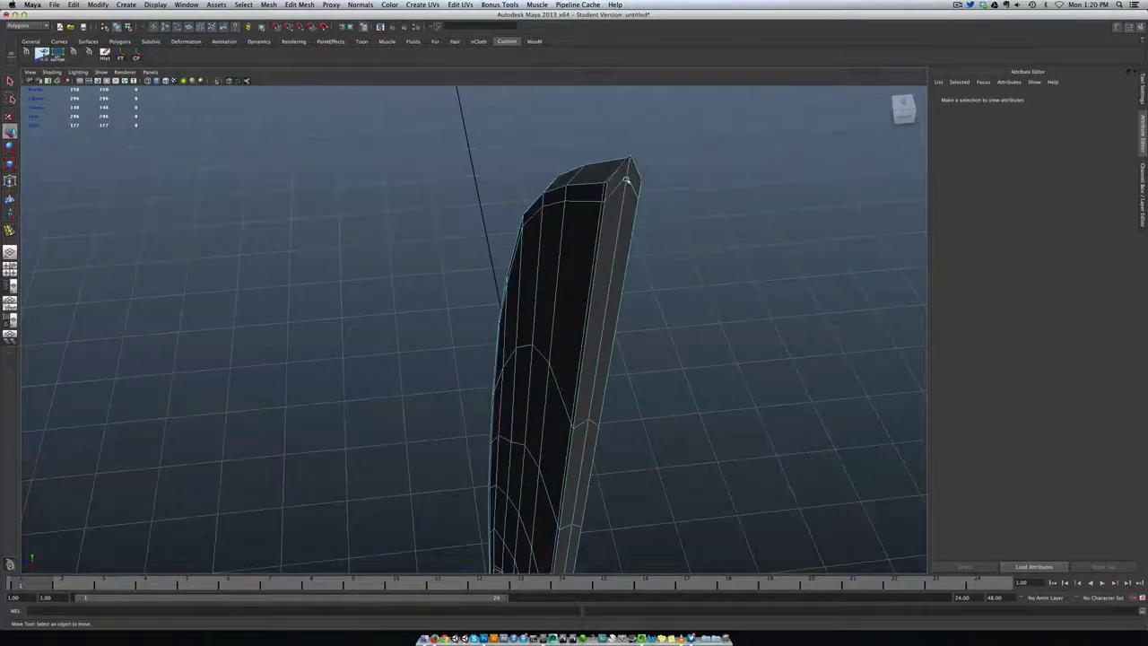
left_click(629, 156)
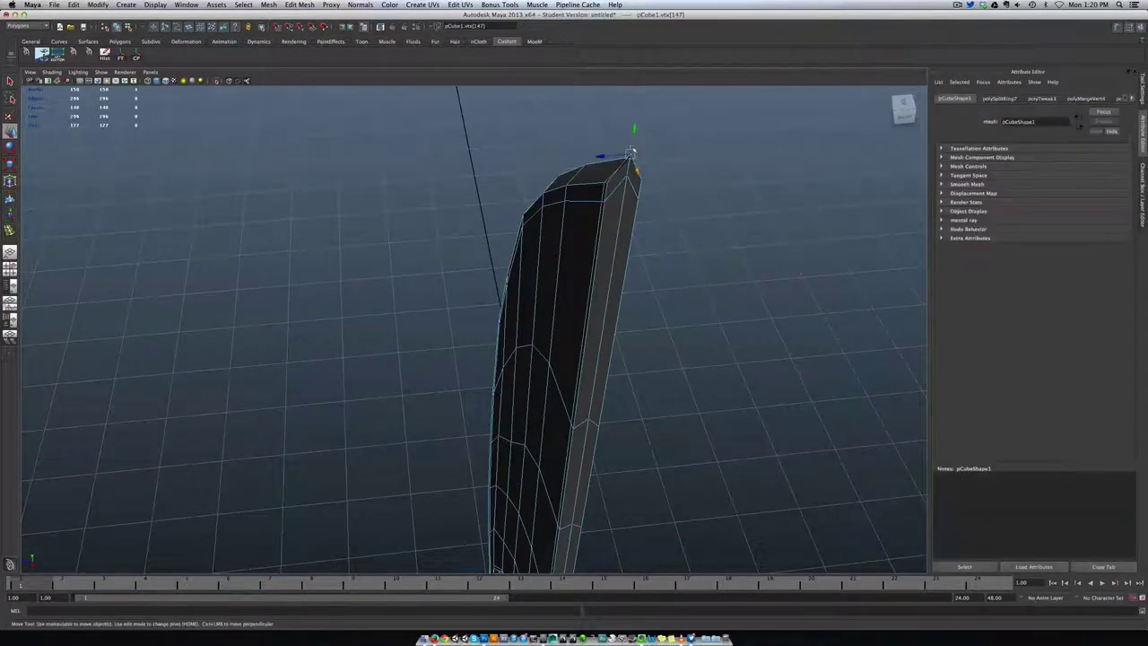
left_click_drag(632, 146, 633, 144)
left_click(623, 197)
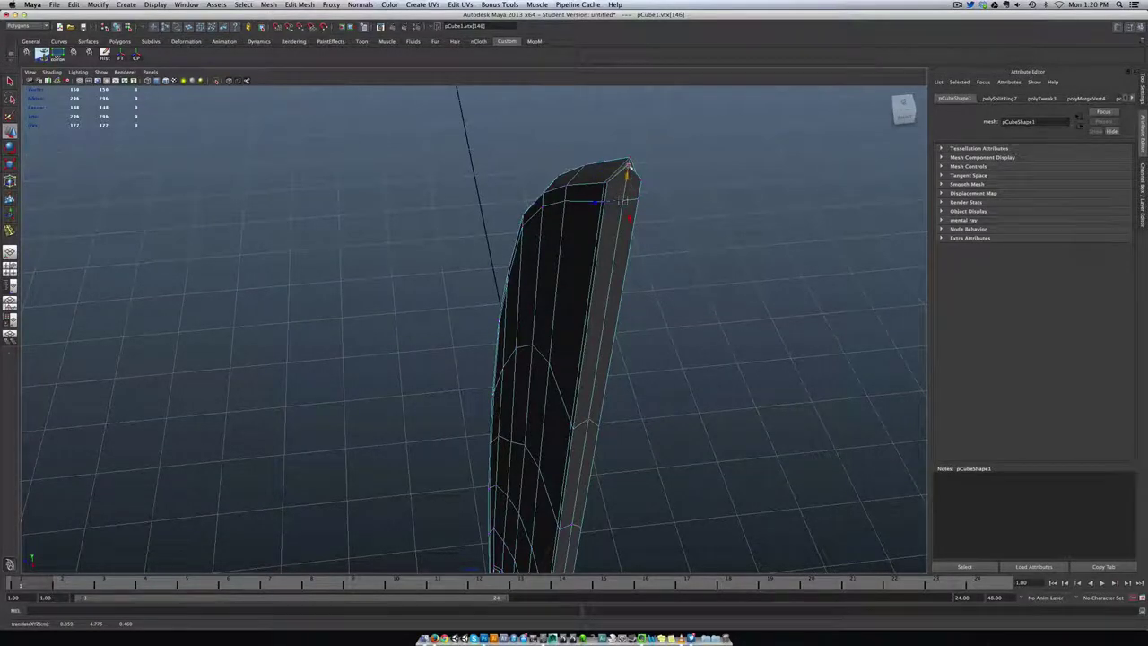
Lower the upper middle vertex on the back side of the fin's tip to line up with its neighbouring corner vertices.
left_click(629, 166)
left_click_drag(622, 246, 572, 254, "alt")
left_click_drag(493, 410, 530, 400, "alt")
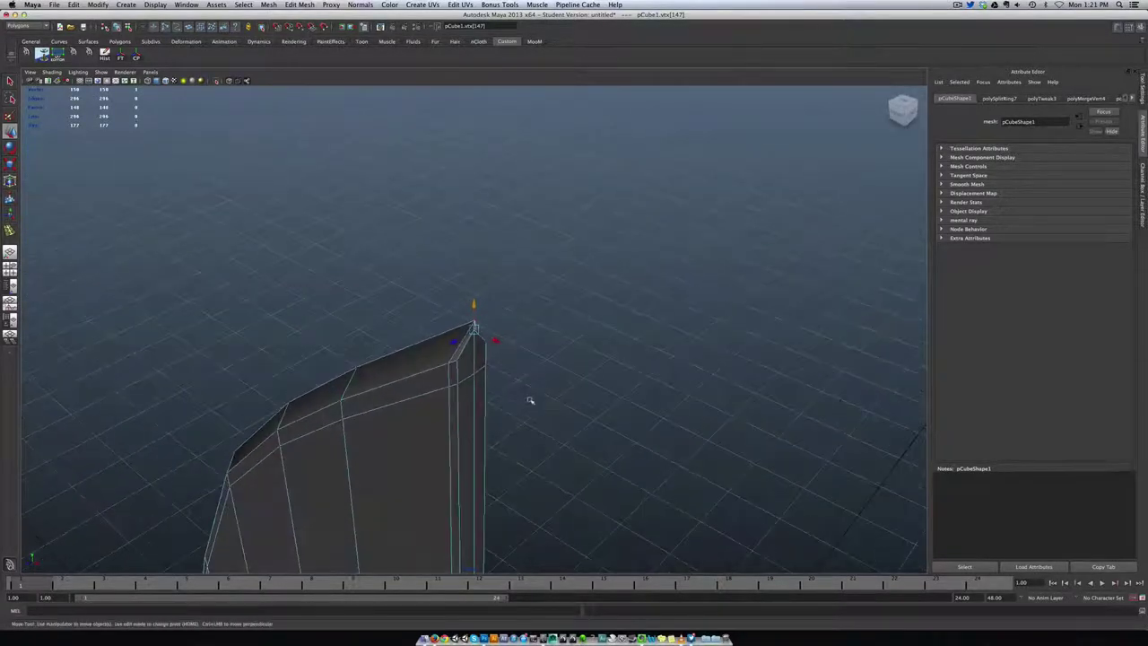
left_click(474, 305)
left_click(494, 323)
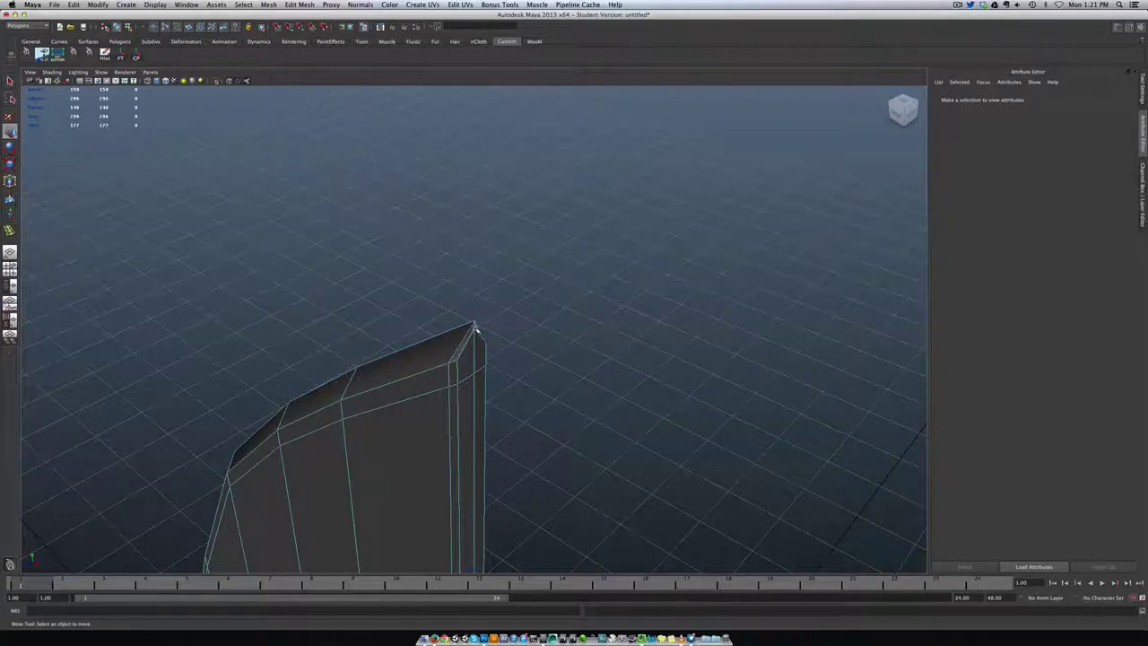
left_click(475, 327)
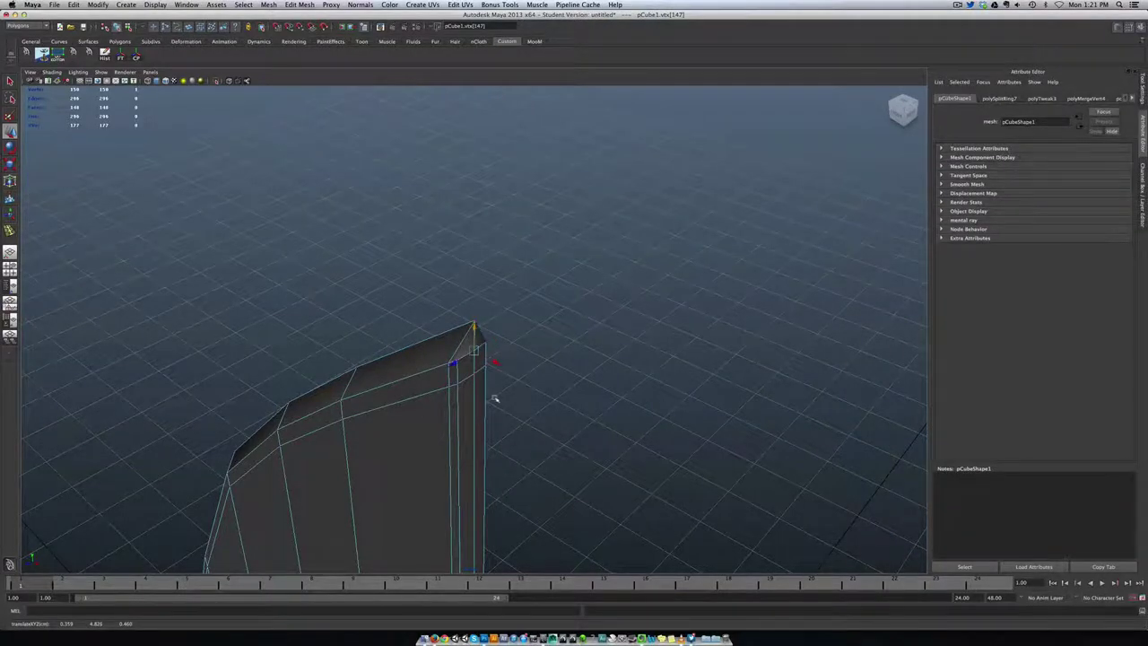
mouse_move(493, 399)
left_mouse_down("alt")
mouse_move(533, 389)
mouse_move(340, 400)
mouse_move(500, 401)
left_mouse_up("alt")
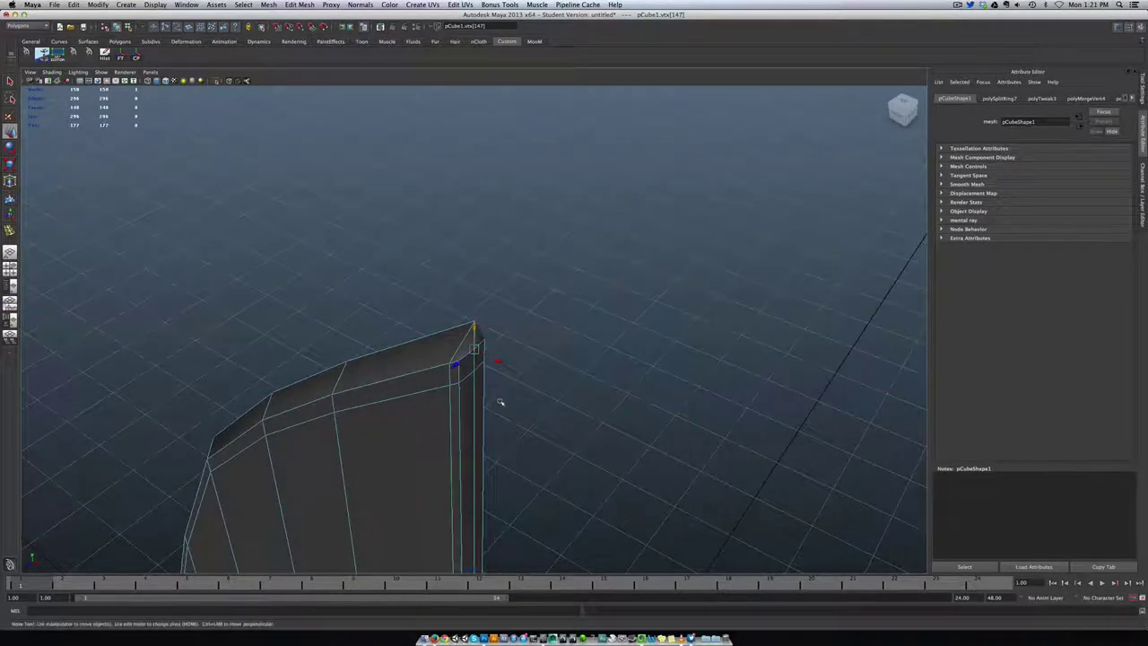
Select the vertex at the fin's peak, display the fin with smooth preview and examine the tip and sides.
left_click_drag(489, 334, 579, 361, "alt")
left_click(537, 351)
left_click(475, 323)
key("3")
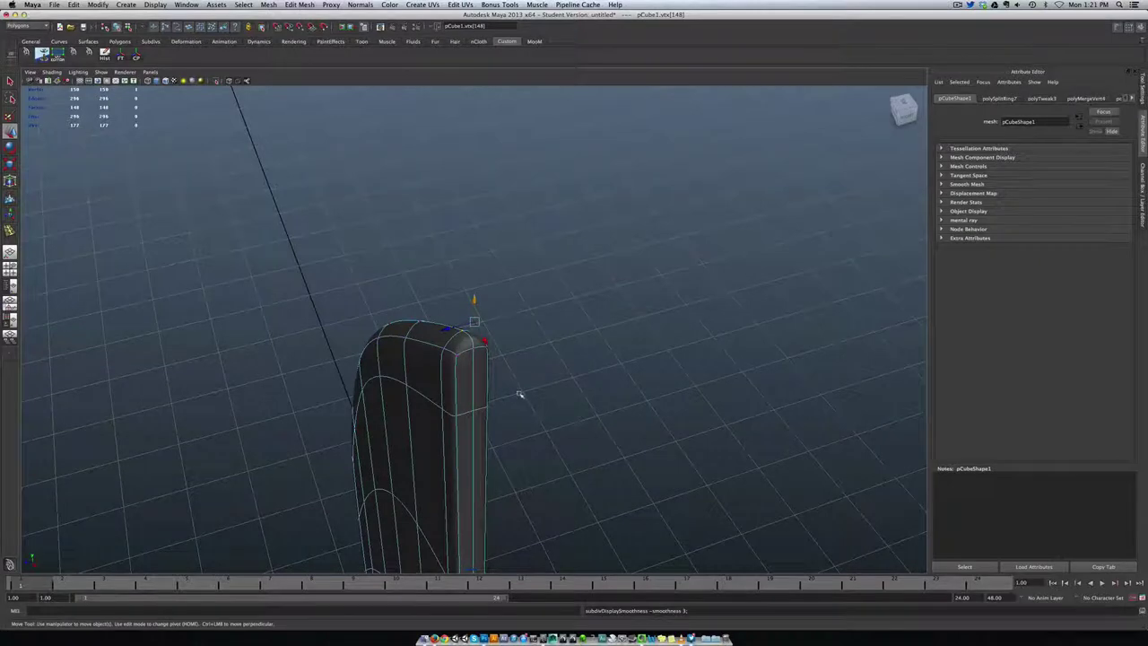
left_click_drag(519, 395, 515, 425, "alt")
middle_click_drag(516, 425, 519, 170, "alt")
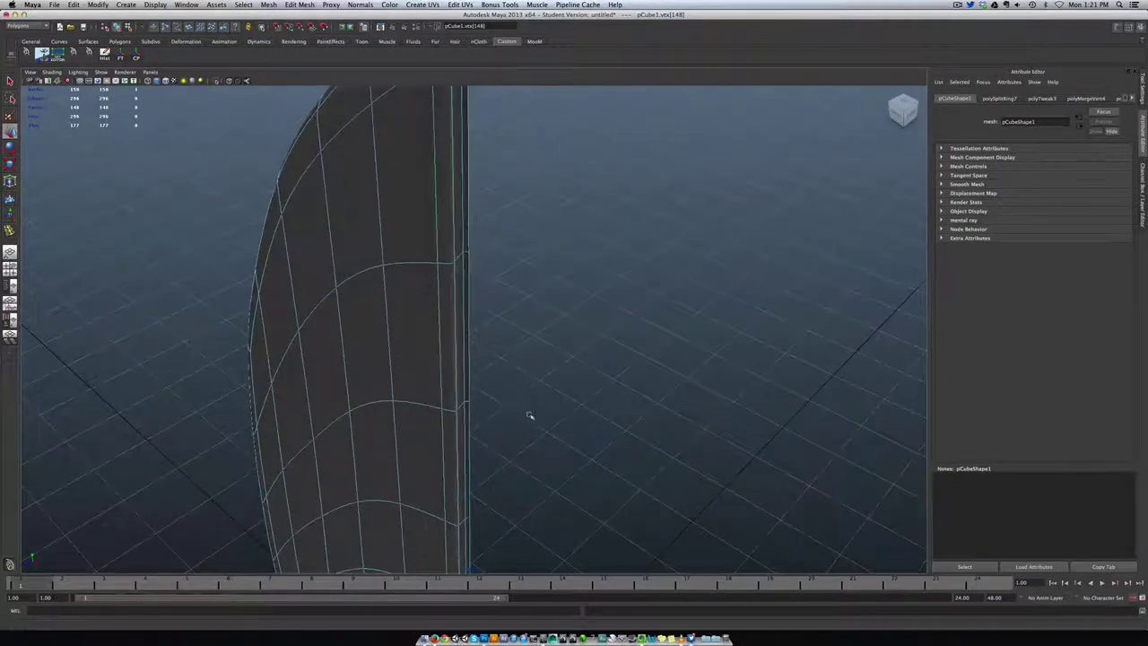
left_click_drag(529, 415, 561, 320, "alt")
right_click_drag(561, 320, 510, 336, "alt")
middle_click_drag(510, 336, 659, 357, "alt")
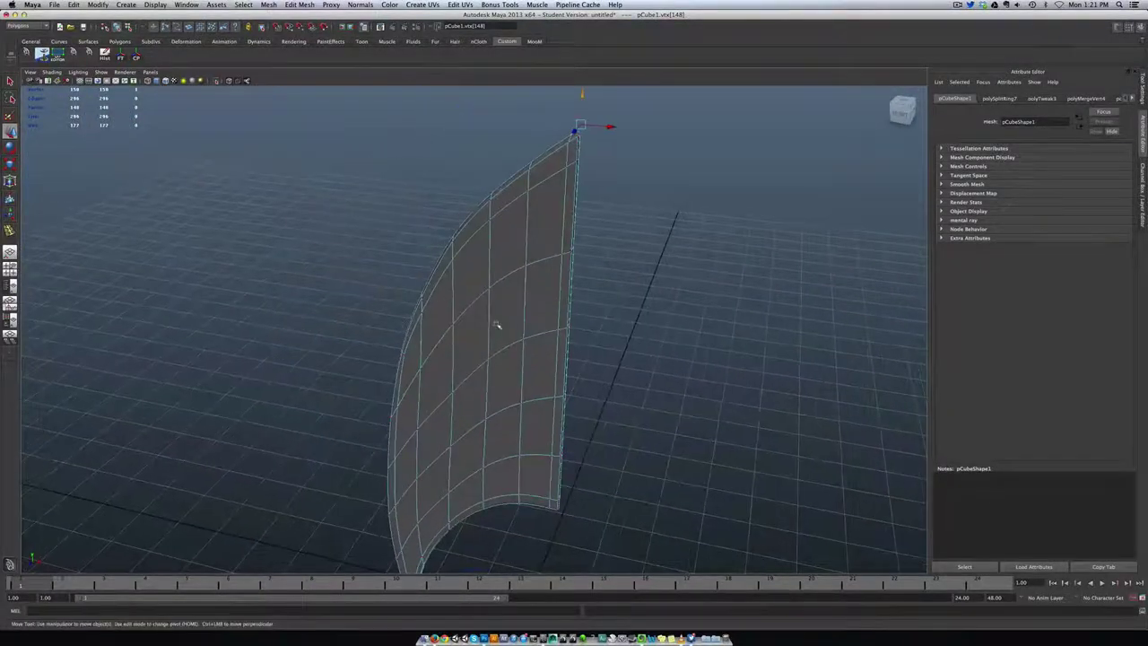
Switch the fin back to object selection and examine the whole smoothed shape from several angles.
right_click_drag(518, 311, 512, 317)
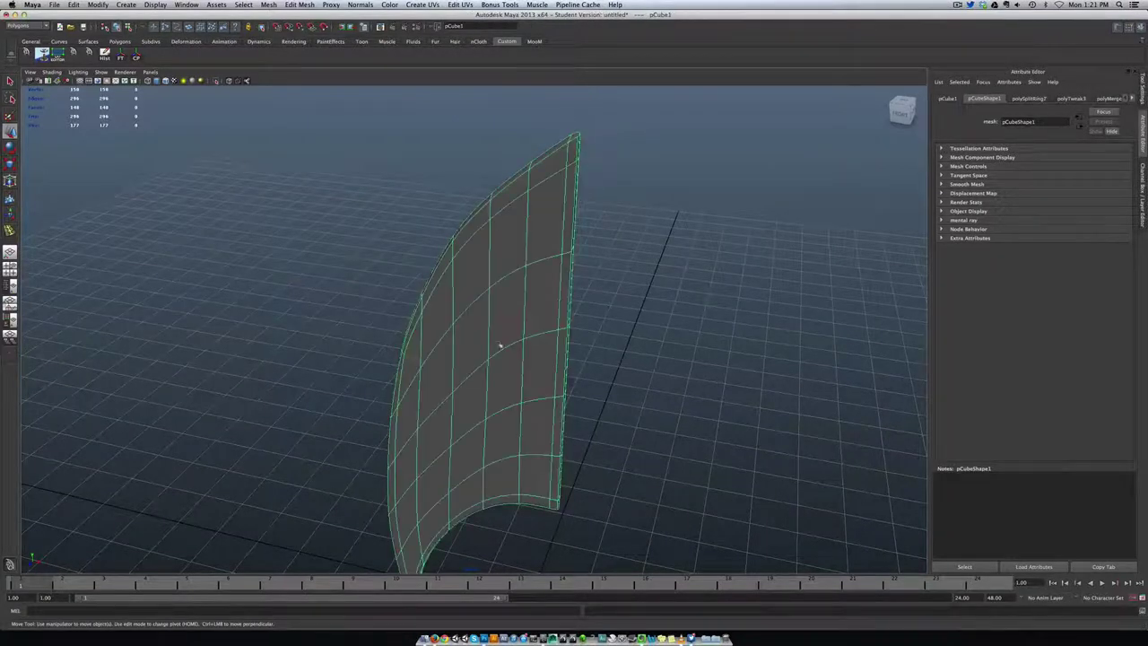
left_click_drag(475, 389, 502, 375, "alt")
middle_click_drag(502, 375, 451, 367, "alt")
left_click_drag(535, 388, 578, 311, "alt")
scroll(525, 398, "down", 5)
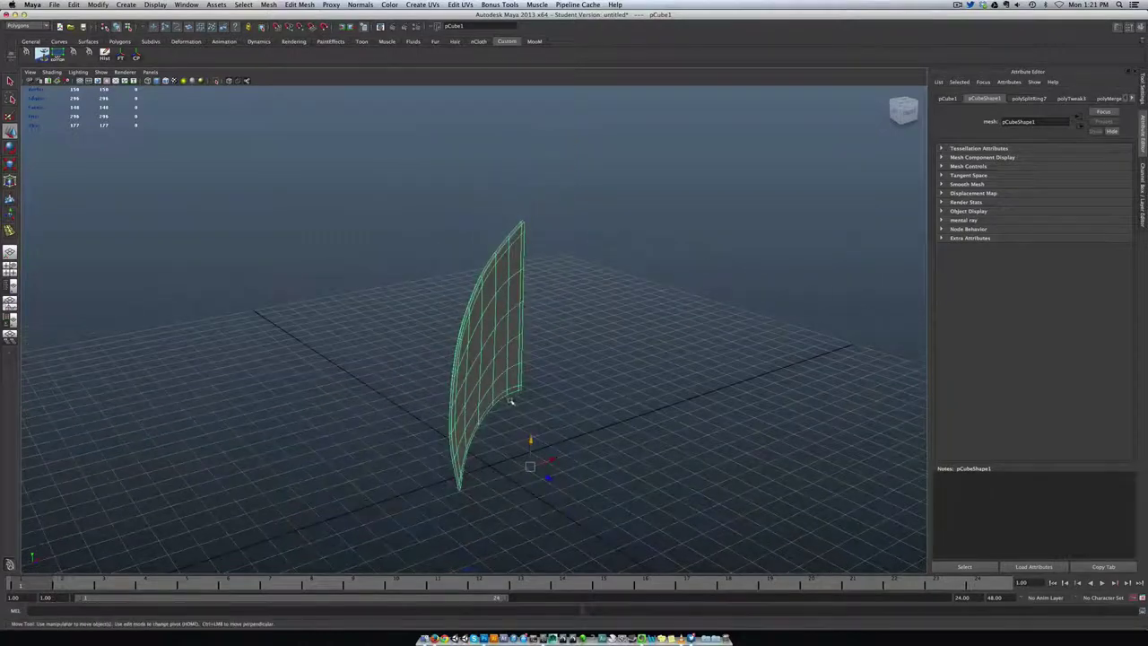
left_click_drag(511, 400, 550, 392, "alt")
scroll(521, 382, "up", 6)
scroll(520, 382, "down", 5)
left_click(551, 392)
left_click(505, 384)
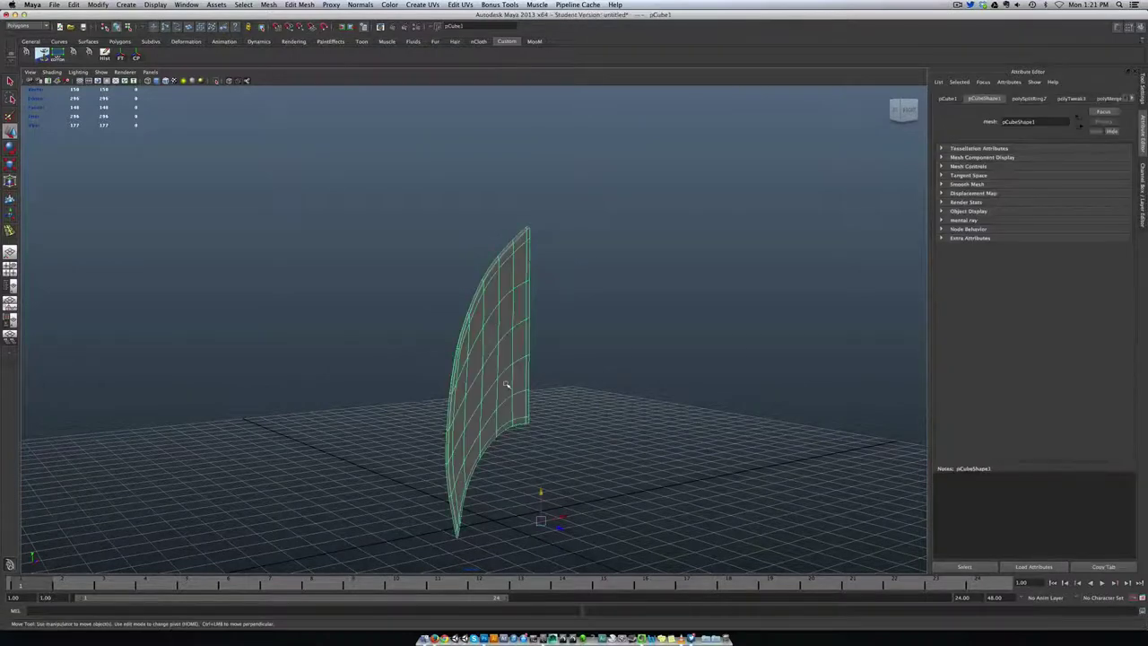
Display the fin unsmoothed, assign it a new Blinn material and set the material's color to red.
left_click(547, 352)
left_click(493, 351)
scroll(492, 350, "up", 4)
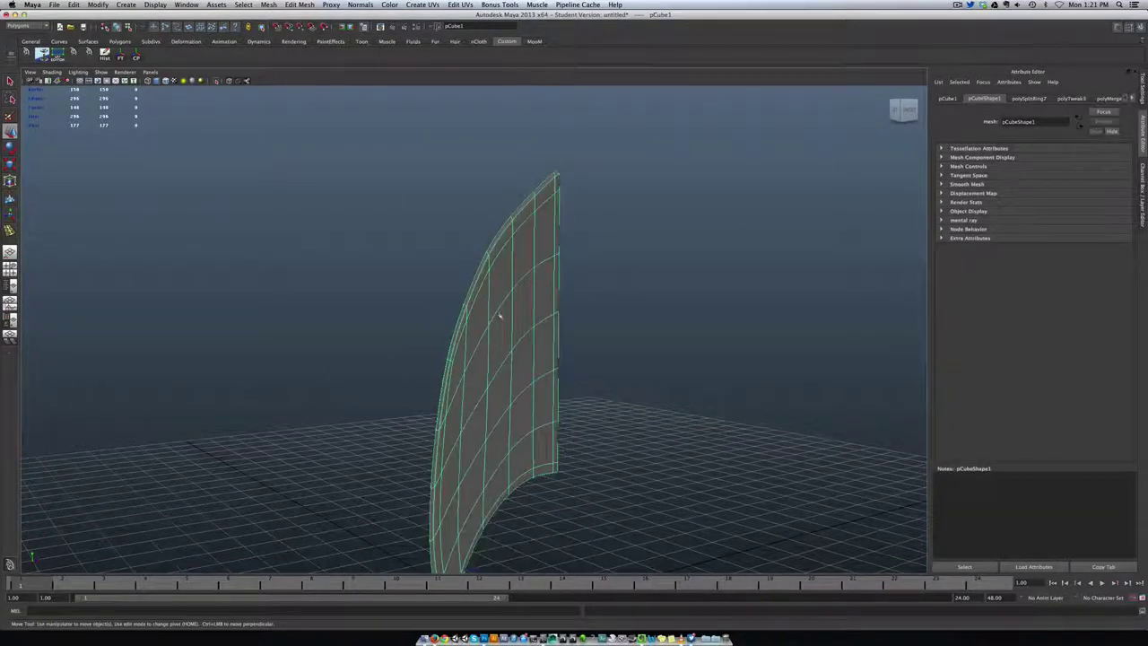
key("1")
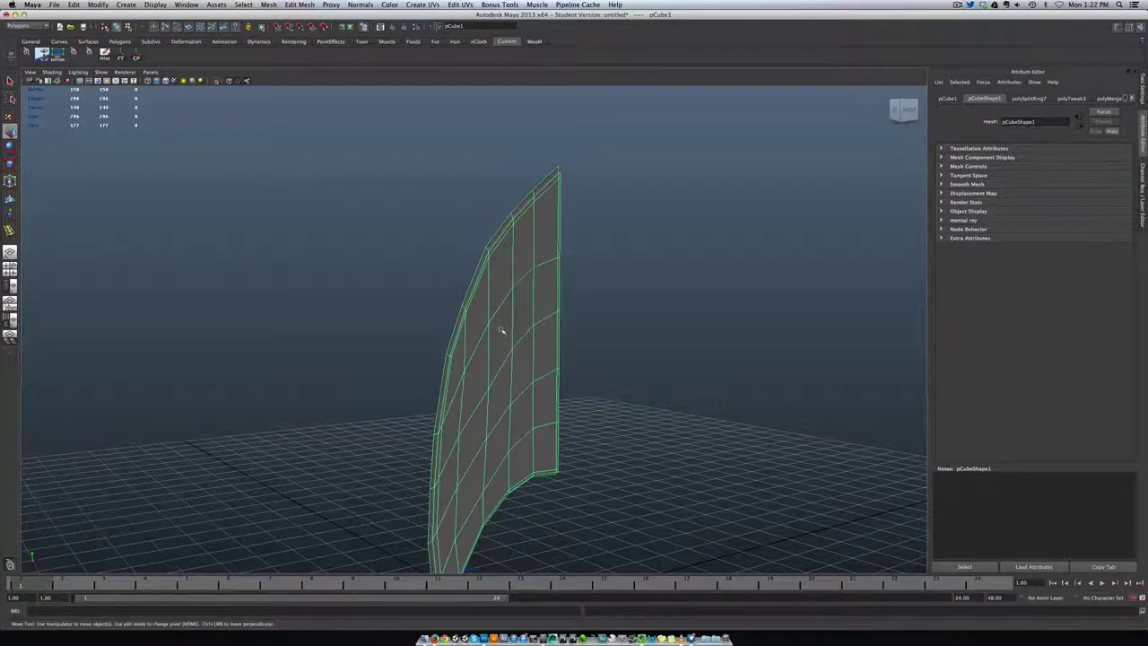
right_click_drag(501, 331, 558, 463)
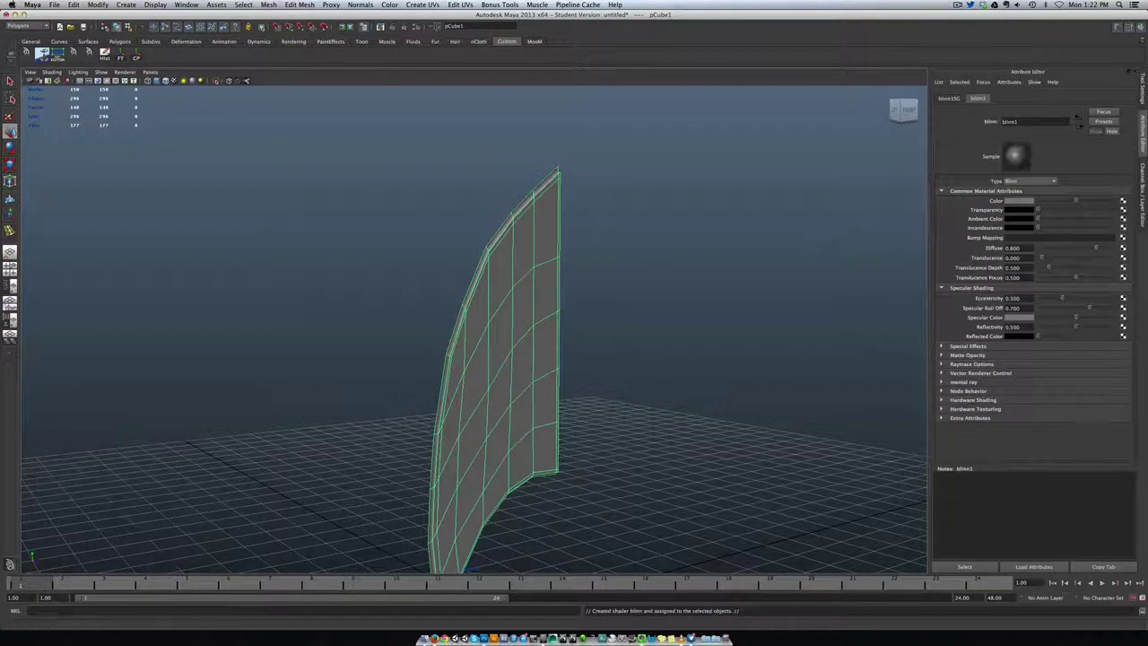
left_click(1019, 205)
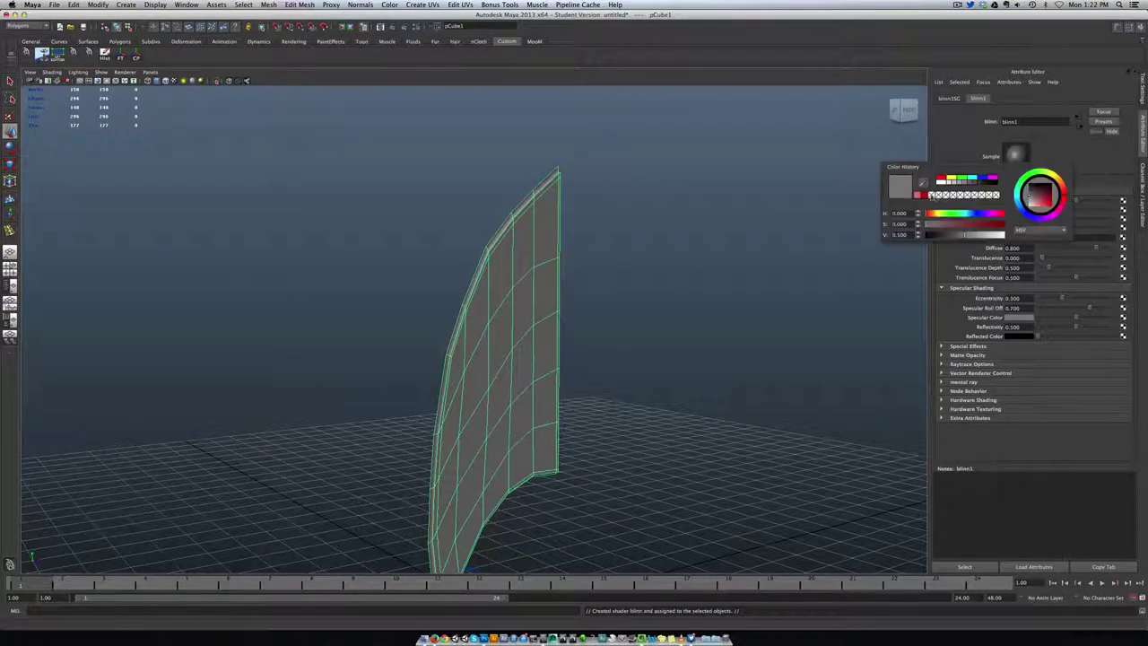
left_click(918, 194)
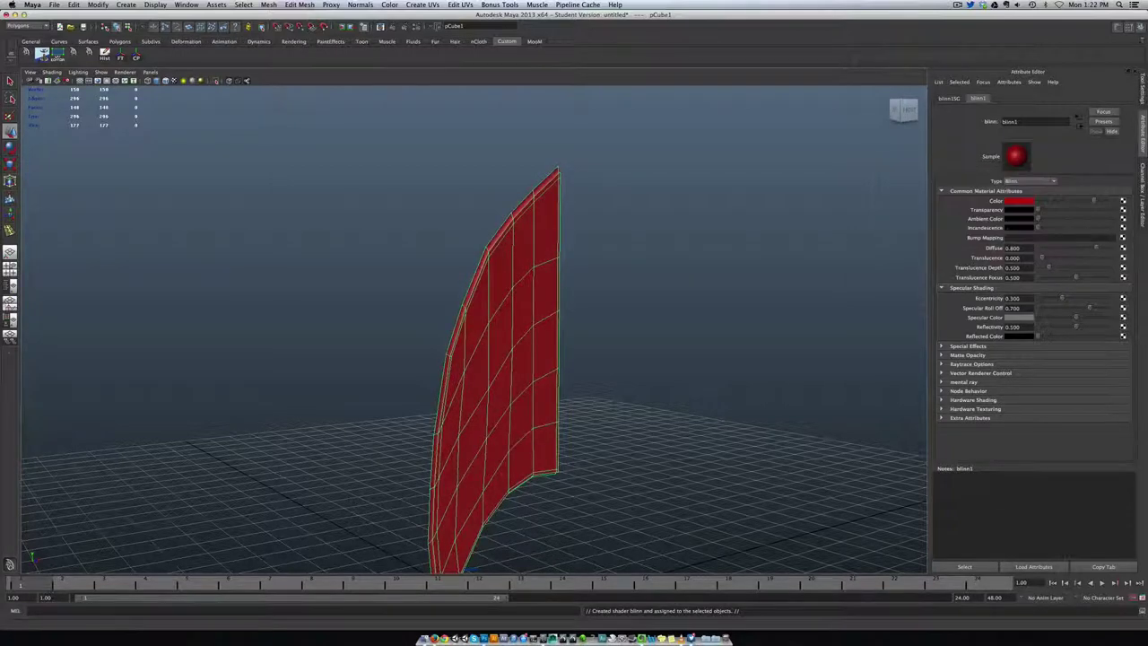
left_click(681, 279)
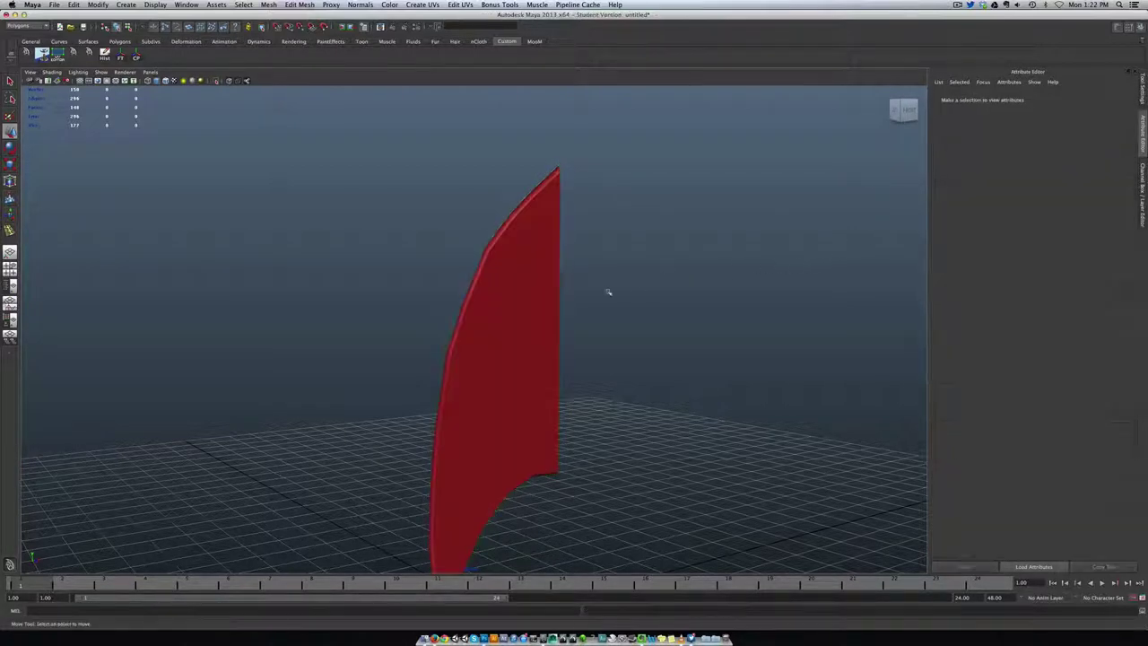
Select the red fin and examine its curved edge with smooth preview on.
left_click_drag(607, 290, 509, 303, "alt")
left_click(509, 303)
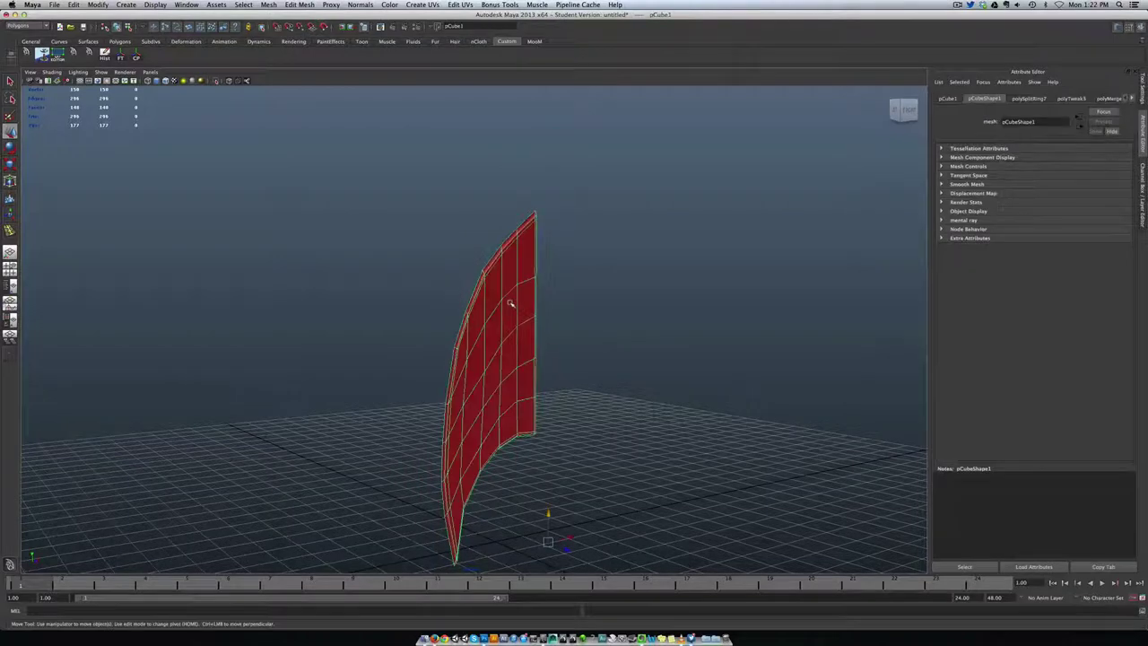
left_click(558, 299)
left_click_drag(506, 393, 534, 443, "alt")
left_click(505, 377)
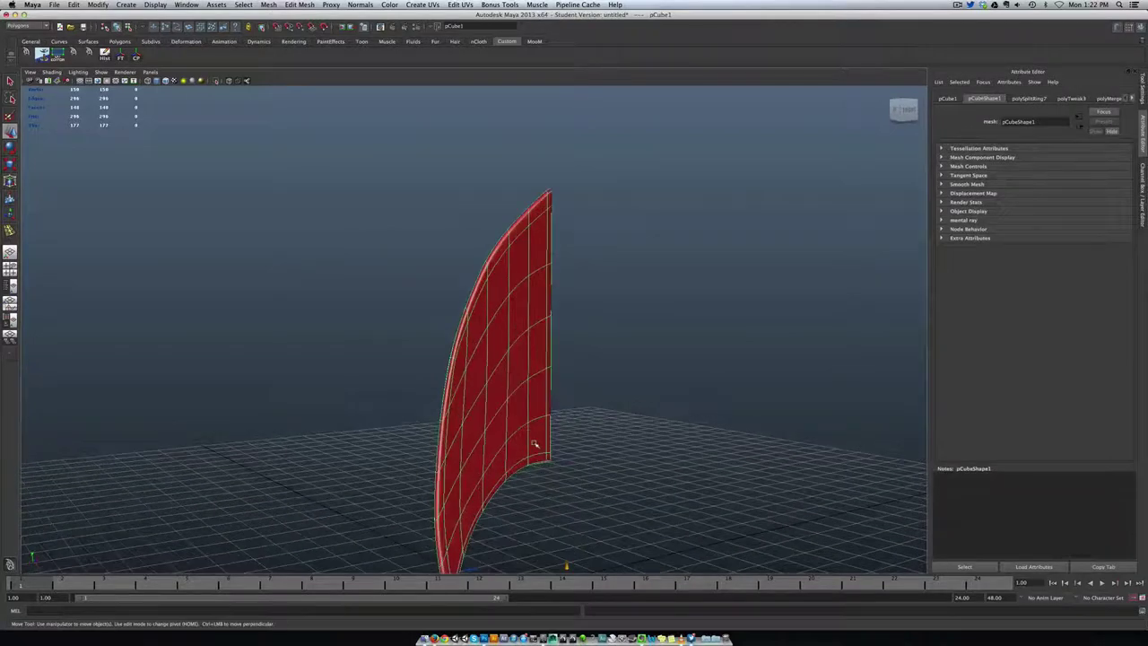
Inspect the fin's unsmoothed component wireframe, then return it to object selection with smooth preview on.
right_click(534, 443)
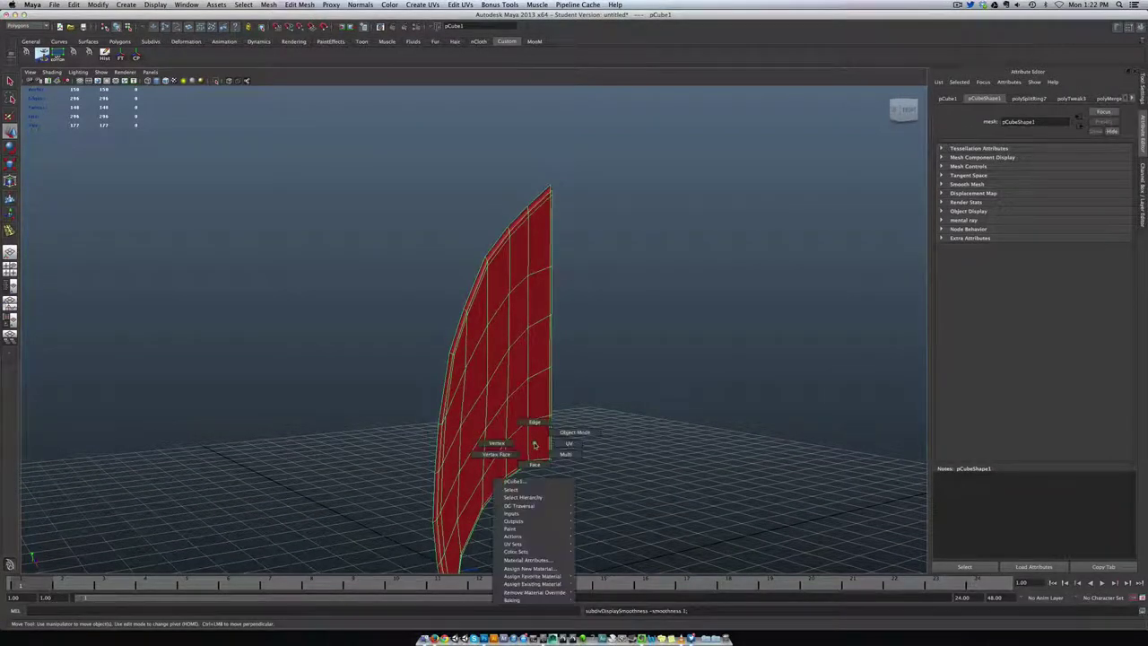
left_click(567, 434)
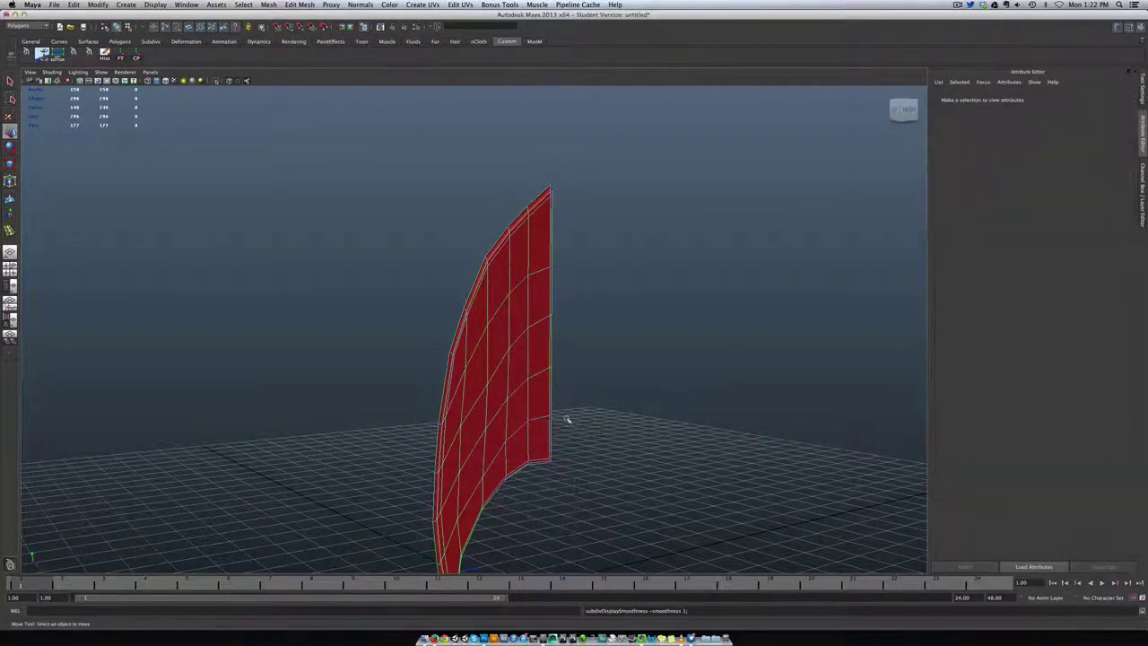
left_click_drag(590, 439, 615, 448, "alt")
right_click_drag(615, 448, 631, 348, "alt")
left_click_drag(630, 348, 566, 369, "alt")
right_click_drag(483, 359, 494, 351)
left_click(494, 351)
left_click(556, 349)
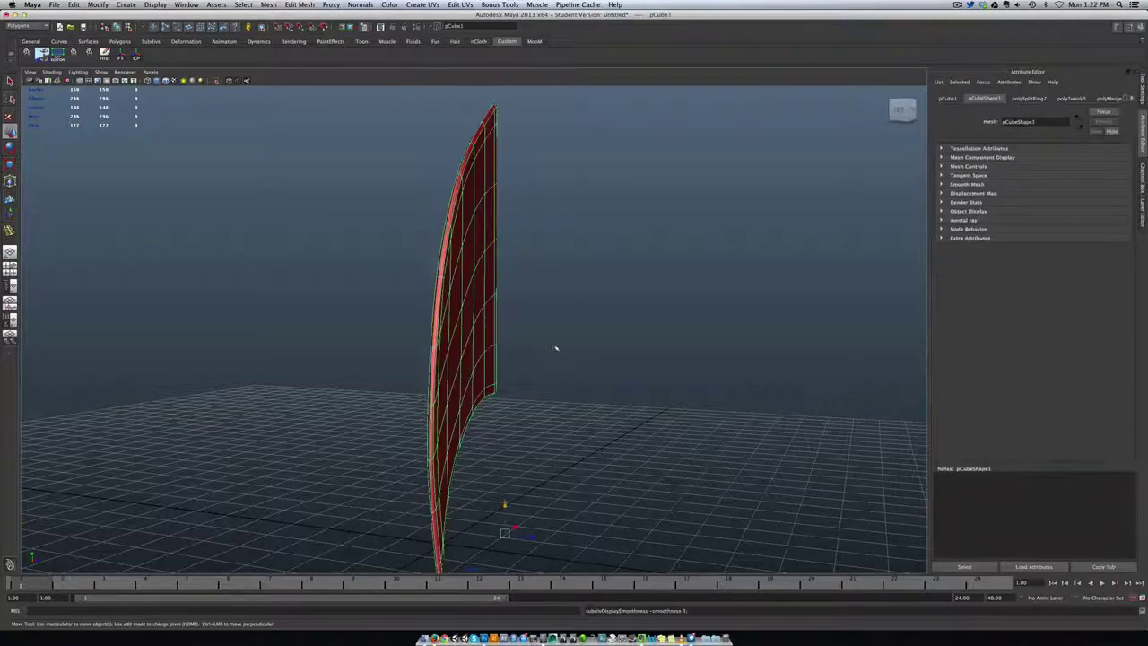
Examine the deselected smoothed fin from several angles and reselect it in a front-facing view.
left_click_drag(626, 362, 569, 341, "alt")
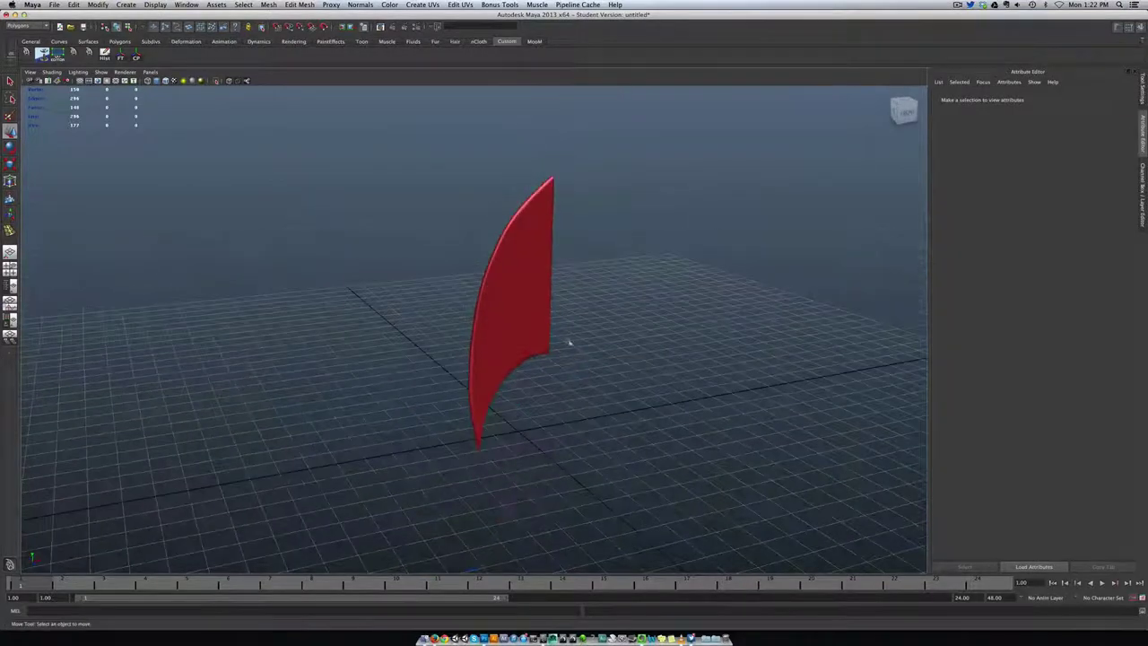
left_click_drag(474, 293, 514, 307, "alt")
left_click(514, 307)
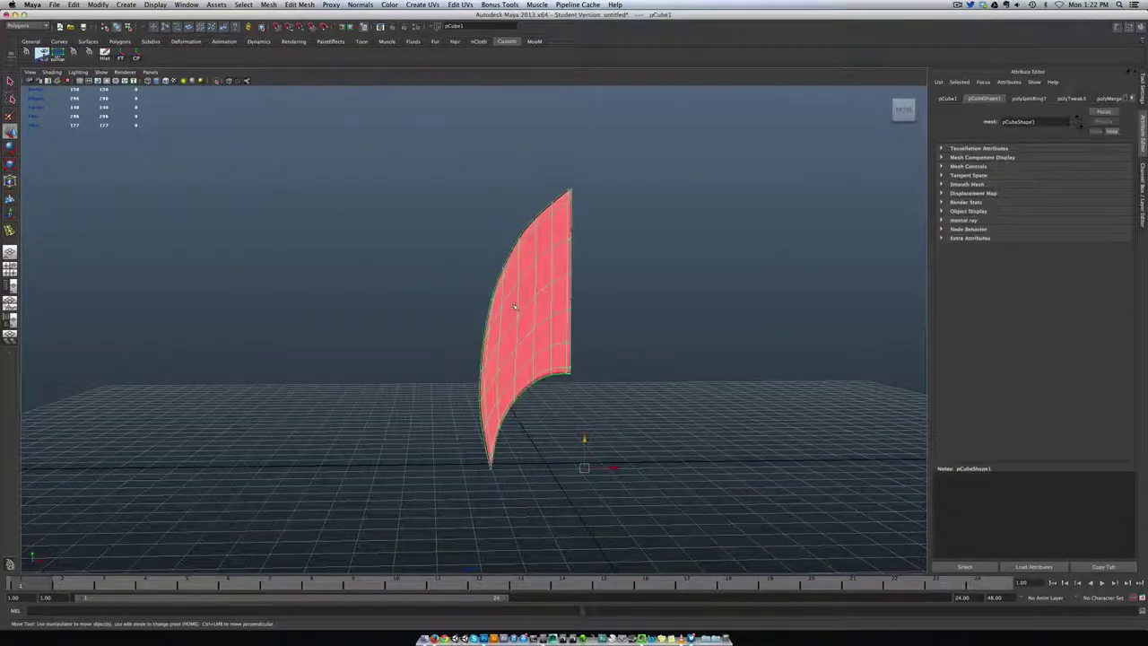